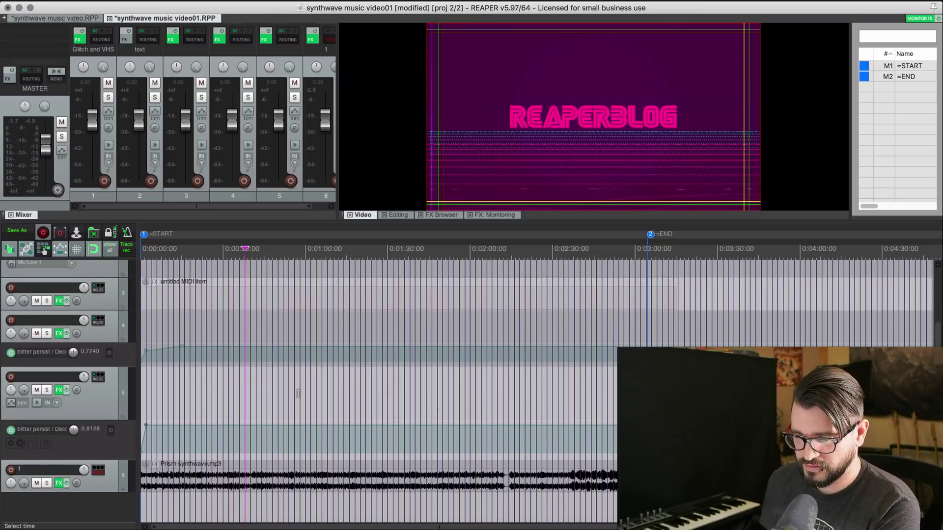
Select the Prism synthwave.mp3 track (track 6) and drag its lower edge to enlarge it.
scroll(295, 397, up, 1)
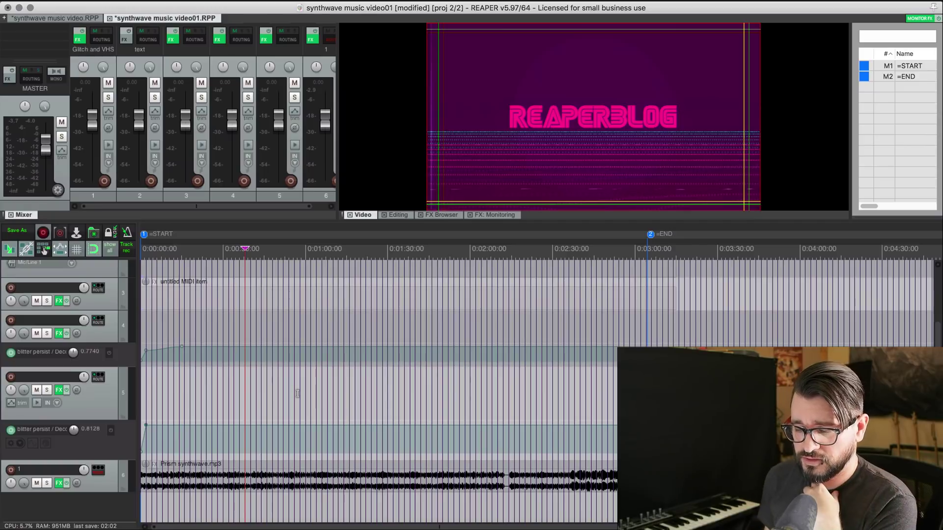
scroll(297, 394, right, 2)
scroll(297, 396, left, 2)
scroll(279, 412, down, 1)
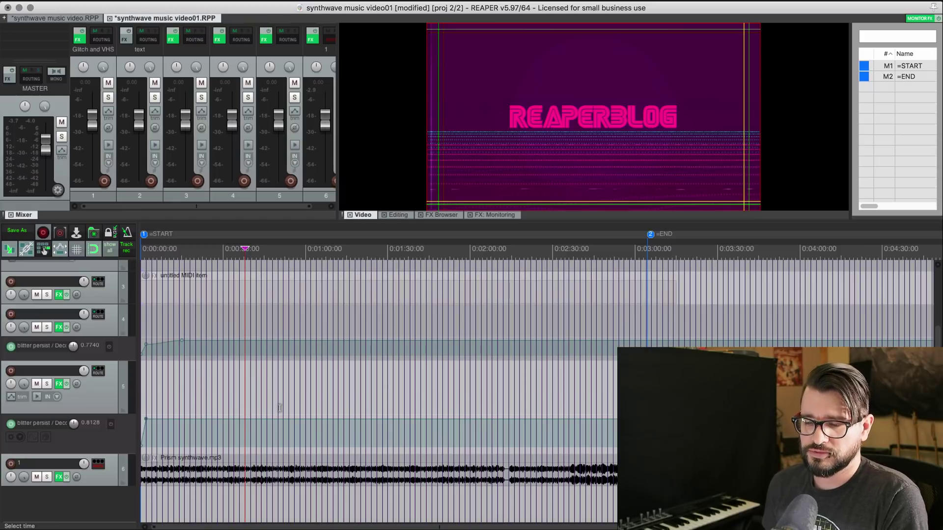
click(279, 408)
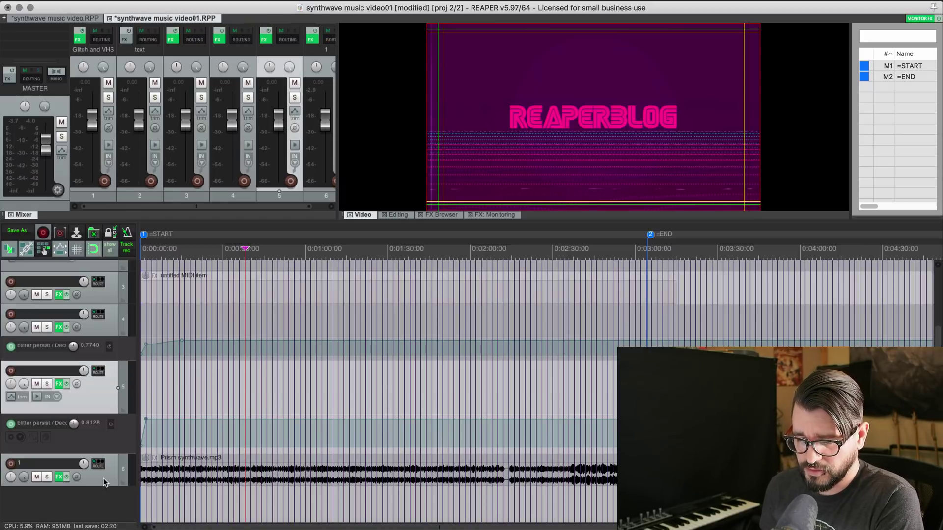
click(104, 484)
mouse_move(104, 486)
mouse_down()
mouse_move(103, 521)
mouse_move(103, 486)
mouse_up()
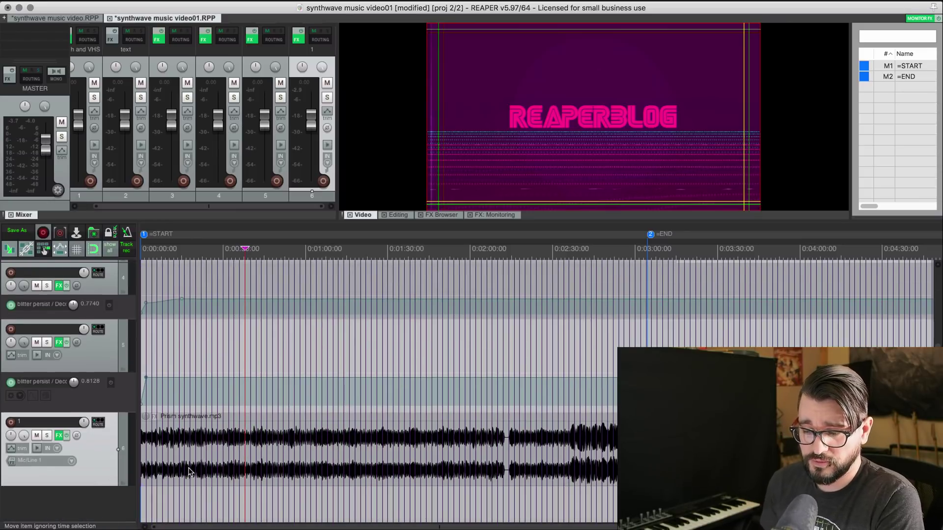
Check track 6's FX for the video sample peeker, then close the FX window.
click(59, 436)
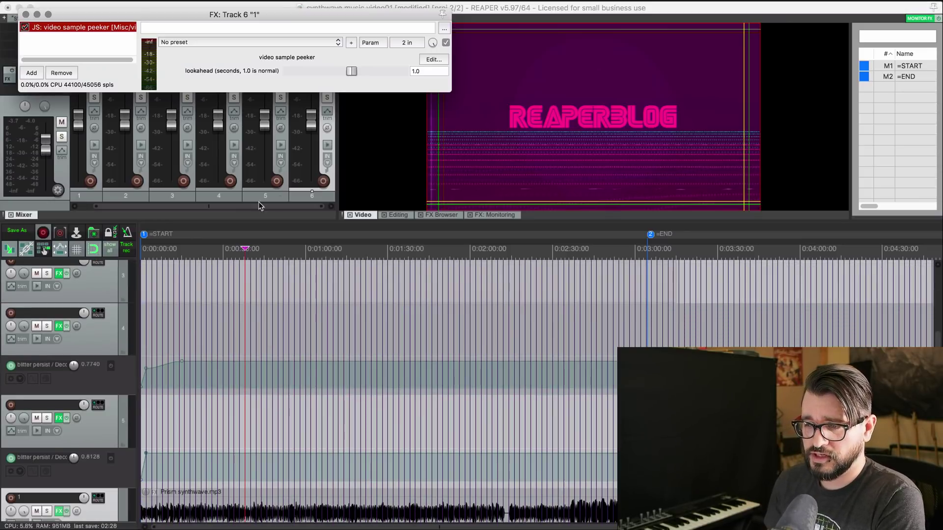
drag(249, 15, 272, 120)
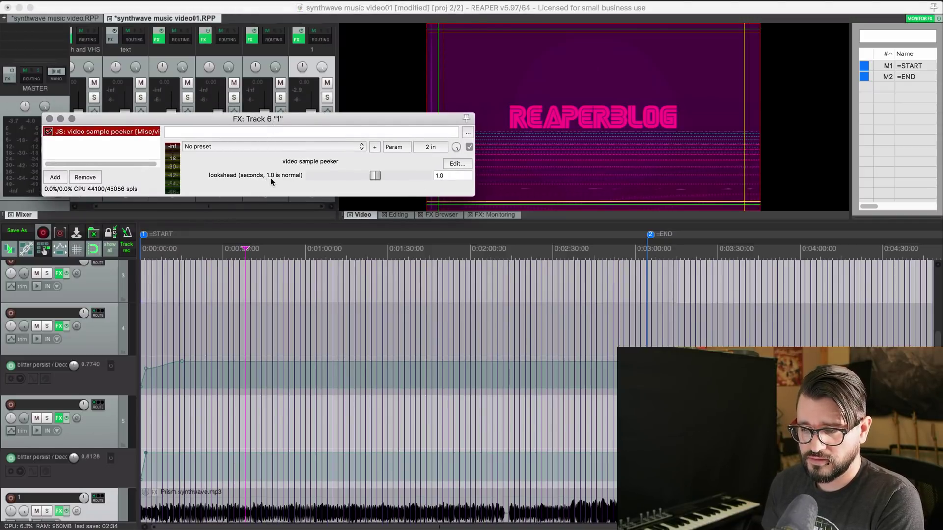
click(49, 120)
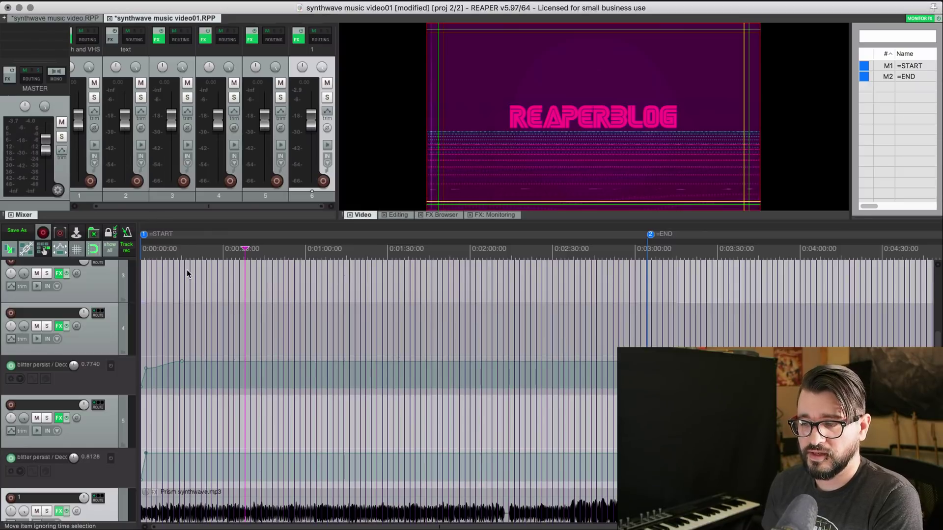
scroll(187, 271, down, 1)
scroll(187, 268, down, 3)
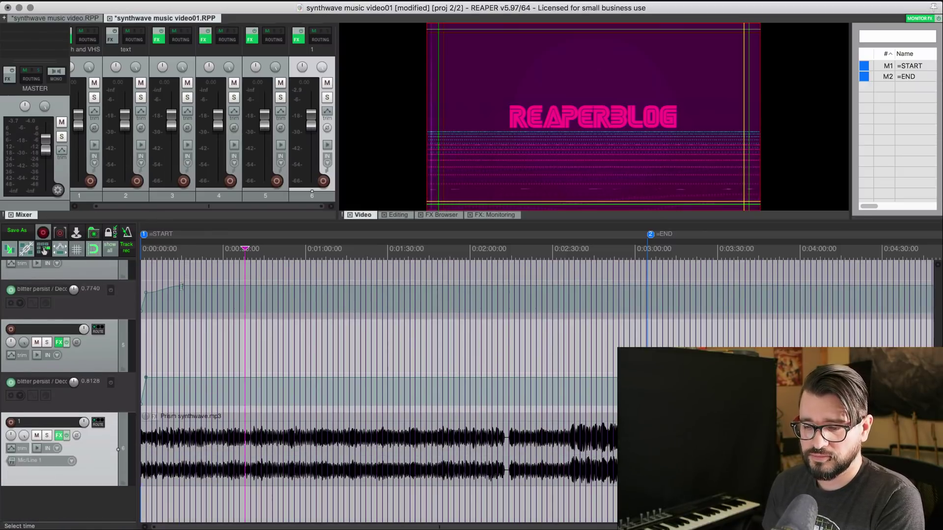
Put the edit cursor near 1:00 and mute tracks 1–4 to hide the REAPERBLOG title.
scroll(116, 350, up, 11)
click(344, 250)
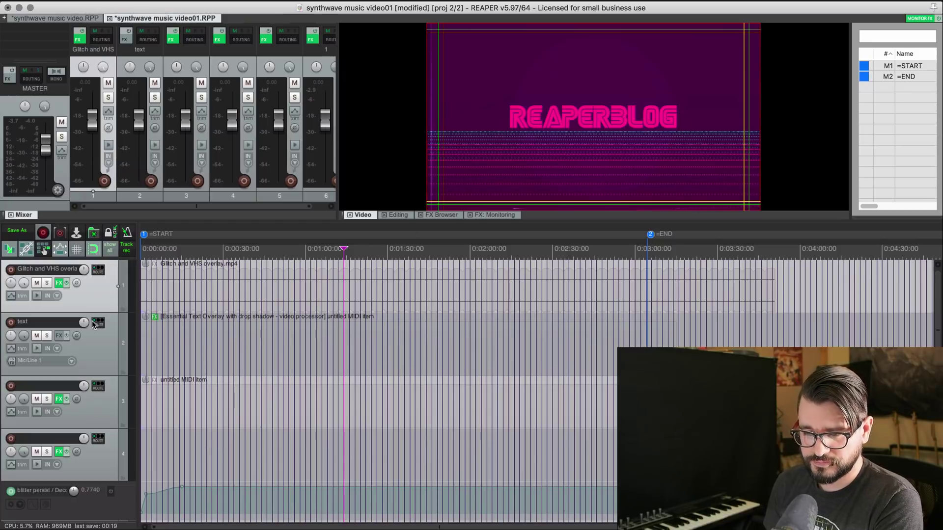
drag(36, 284, 35, 414)
scroll(114, 402, down, 4)
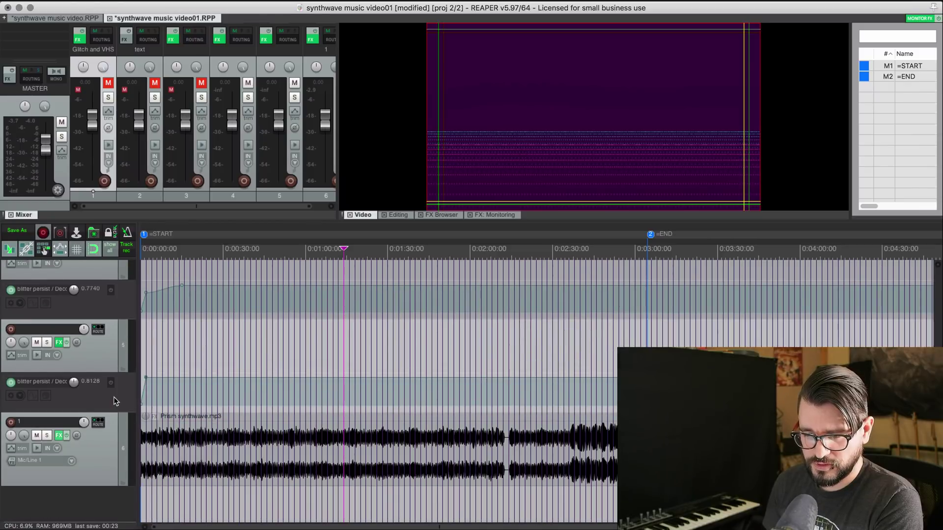
scroll(113, 401, up, 1)
click(36, 297)
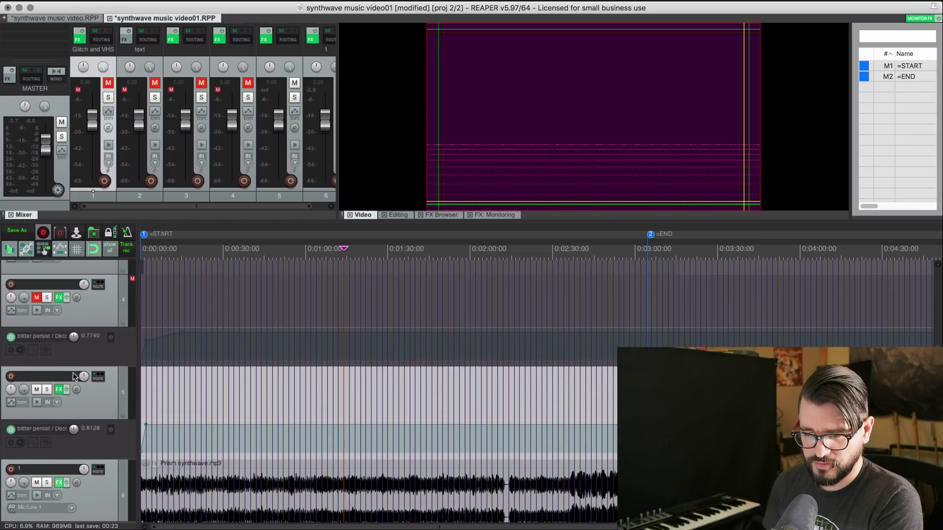
click(93, 396)
scroll(93, 397, down, 1)
key(alt+Return)
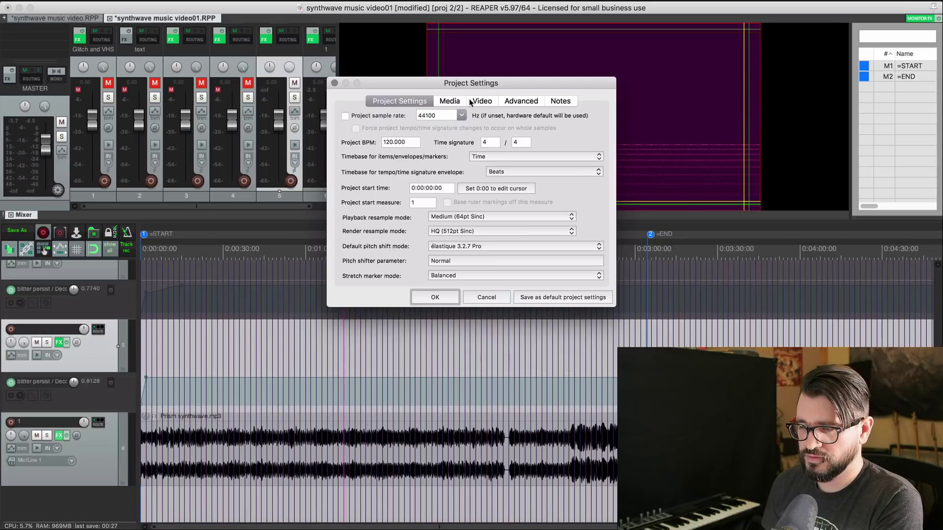
click(484, 102)
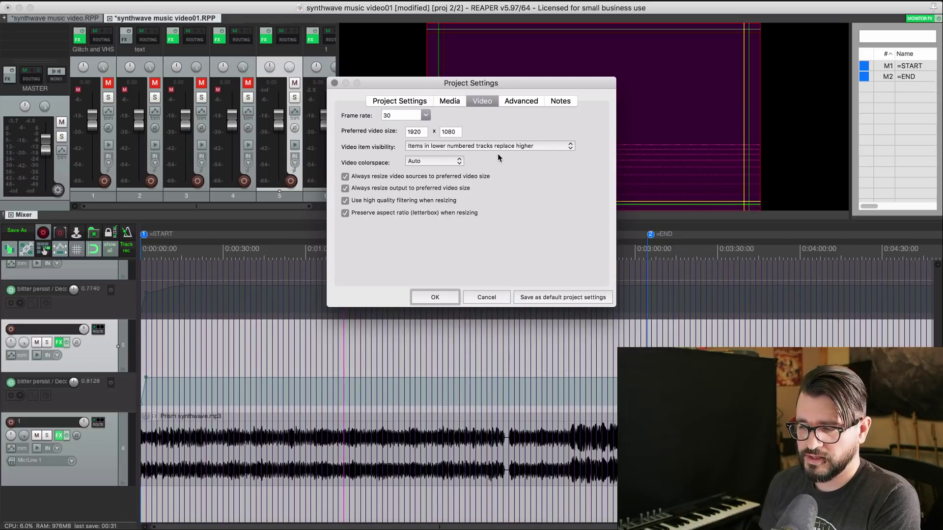
click(484, 298)
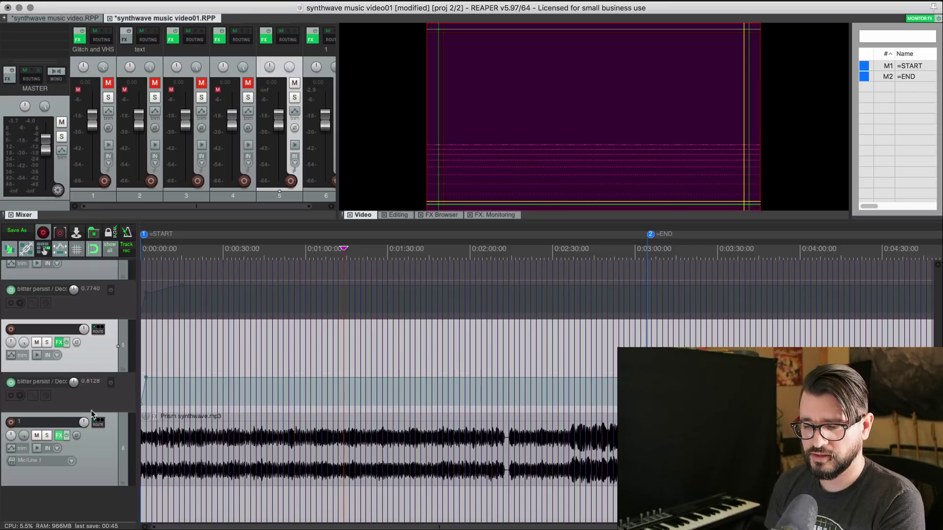
Load the Decorative Oscilloscope with Blitter preset into track 5's FX window.
click(58, 343)
drag(333, 183, 123, 79)
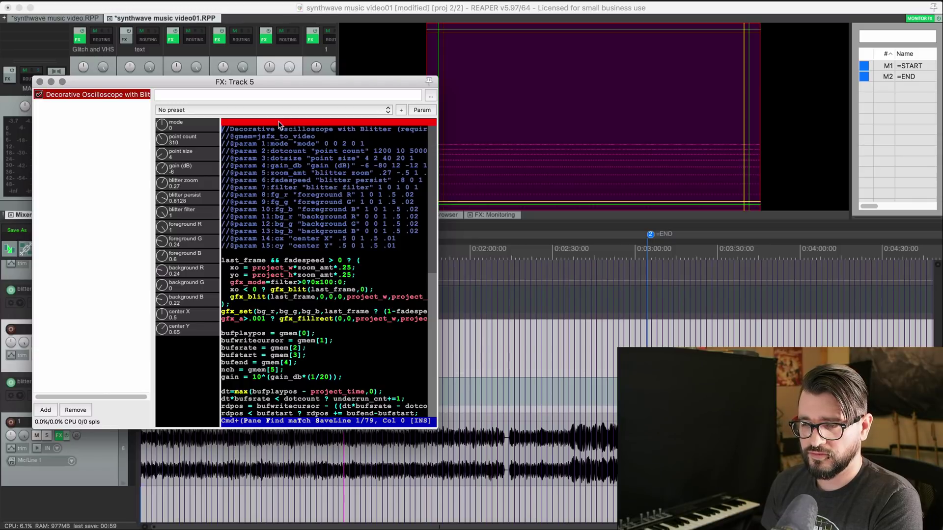
click(229, 107)
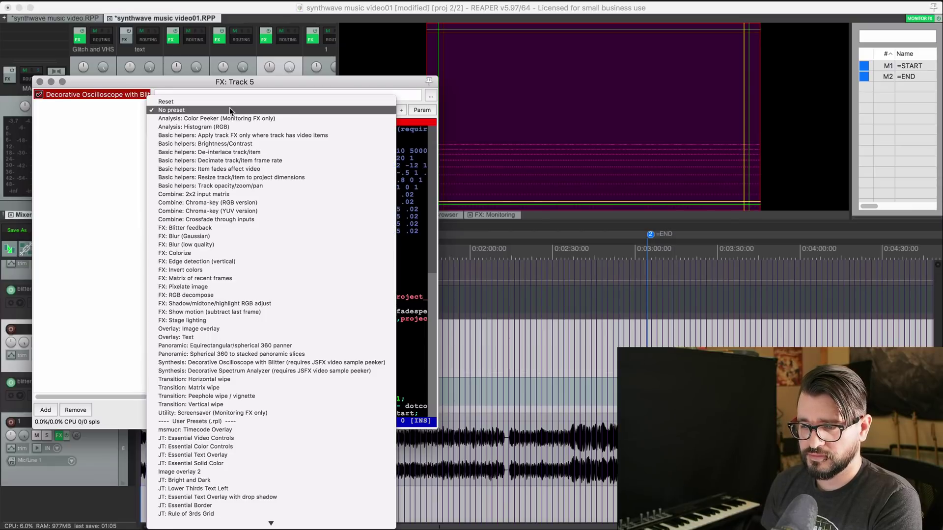
click(231, 363)
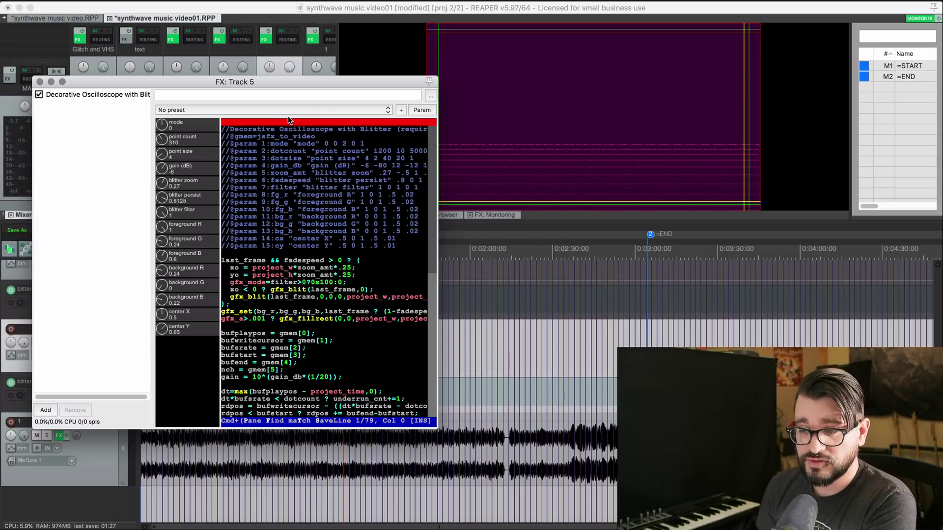
Set the oscilloscope point count to about 300–310, raise the point size, and move the edit cursor to about 2:20.
drag(170, 141, 181, 146)
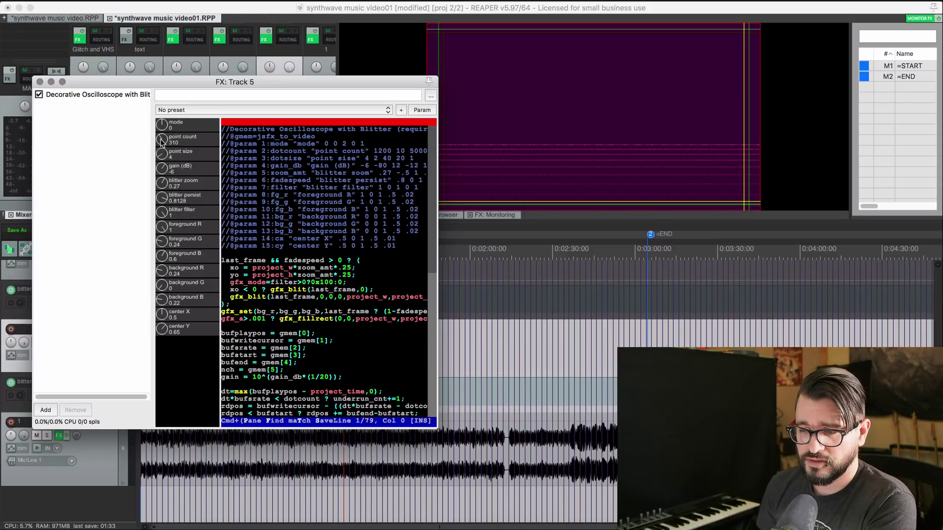
drag(163, 154, 165, 184)
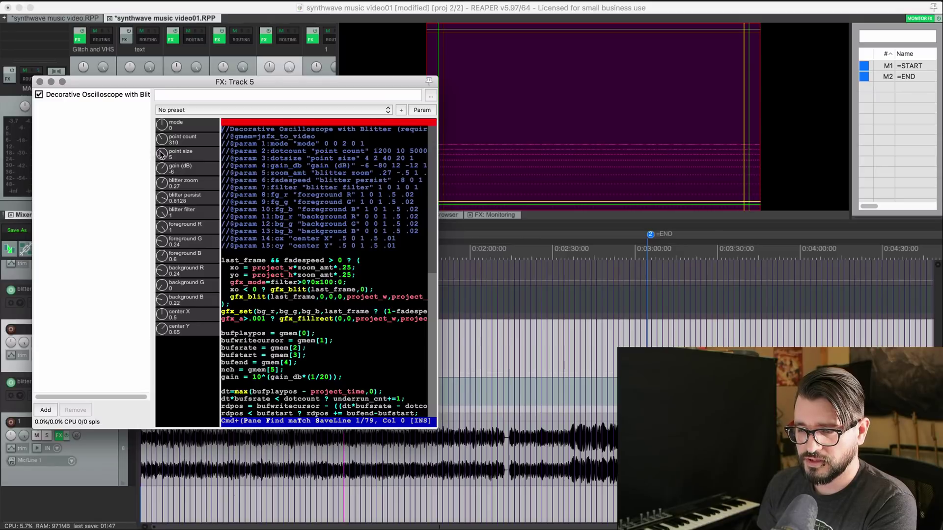
drag(161, 153, 157, 182)
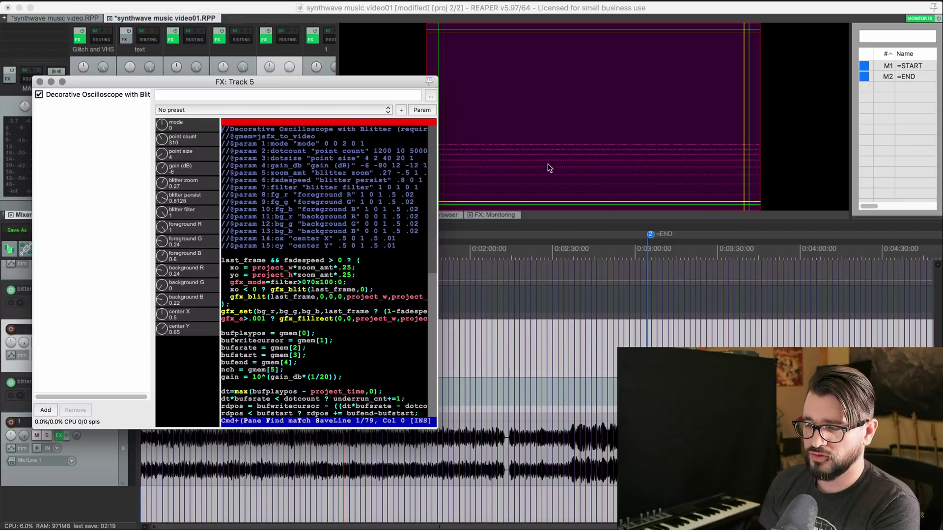
click(546, 344)
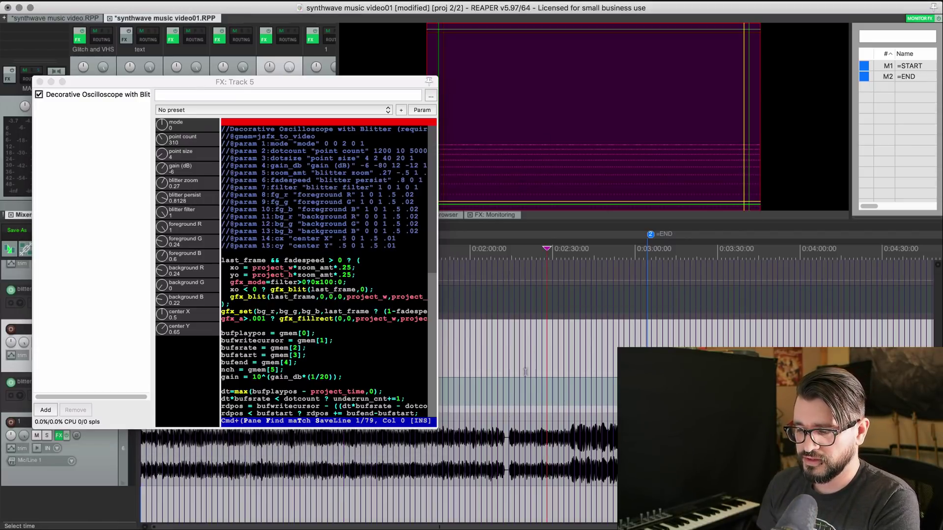
Start playback just before 2:20 and view the oscilloscope preview full screen.
drag(130, 82, 142, 34)
click(99, 425)
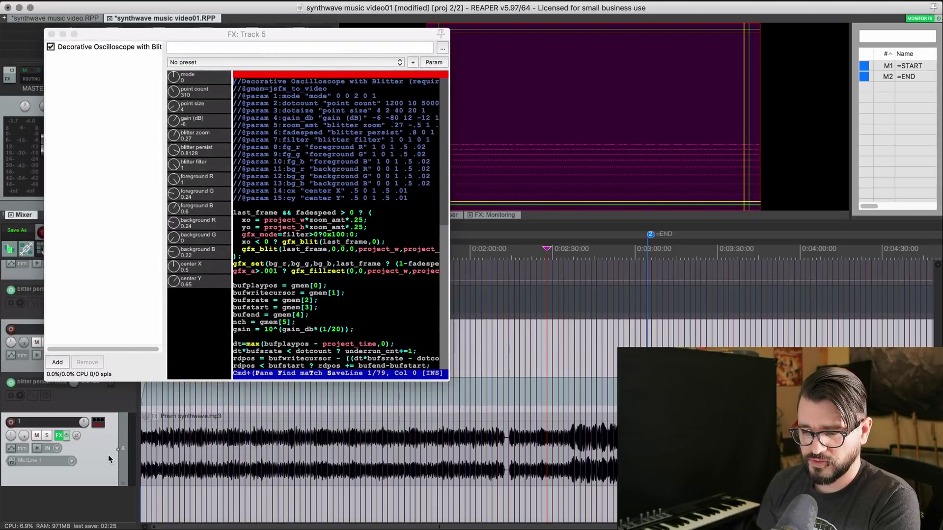
click(542, 251)
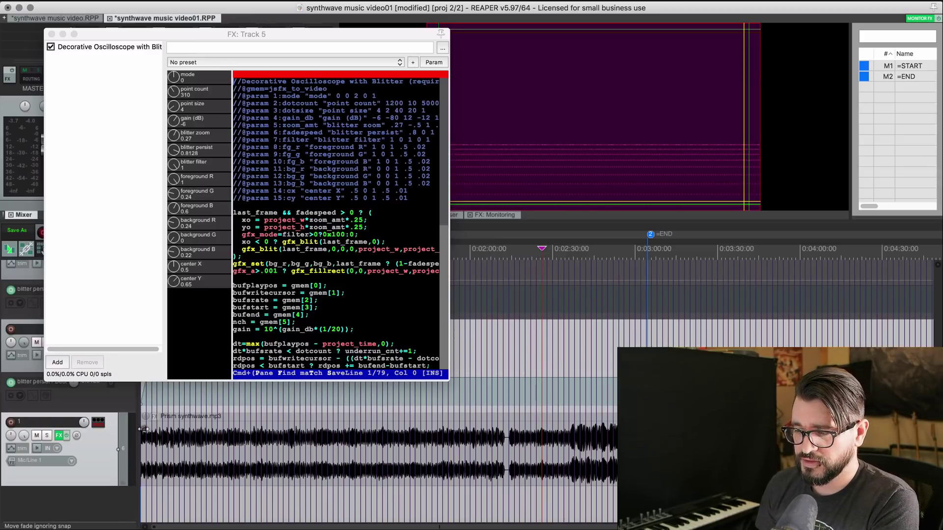
key(space)
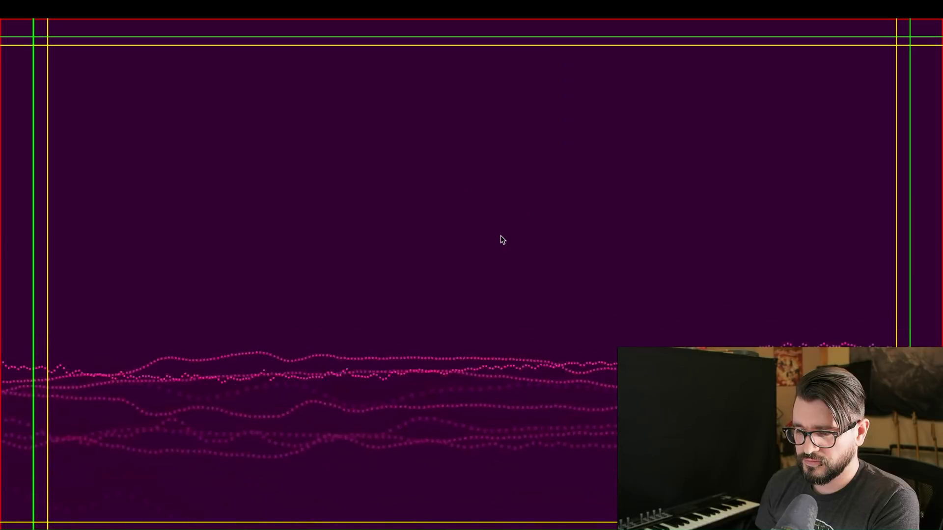
double_click(500, 236)
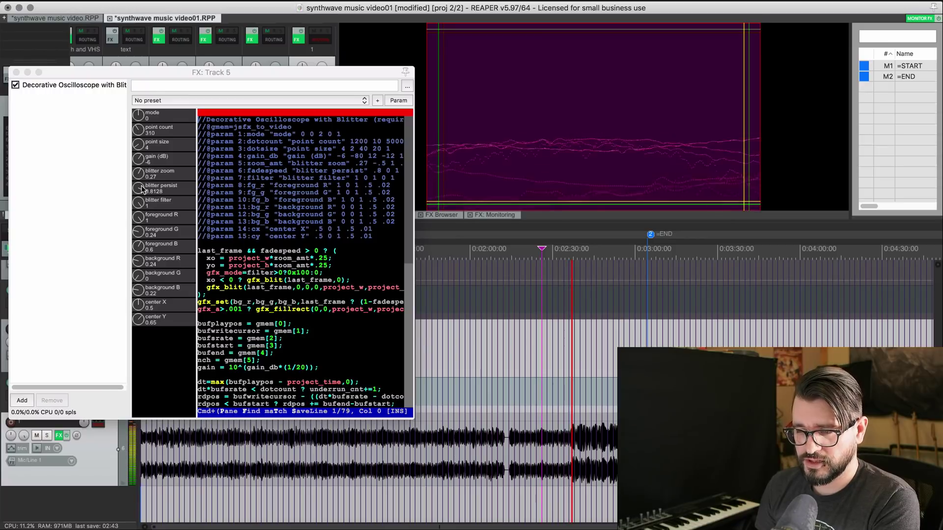
Set blitter zoom to 0.23, bypass the blitter persist envelope, and replay from about 2:00.
drag(141, 177, 142, 187)
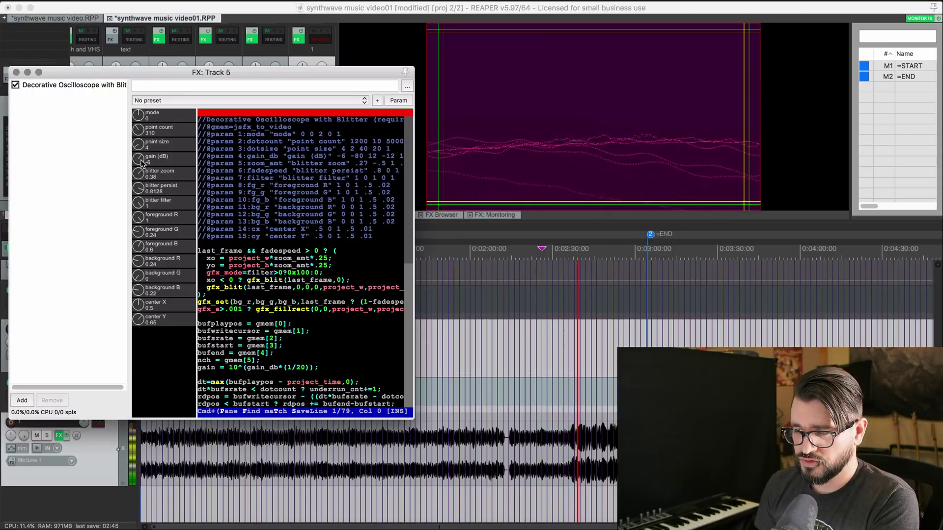
scroll(142, 174, up, 3)
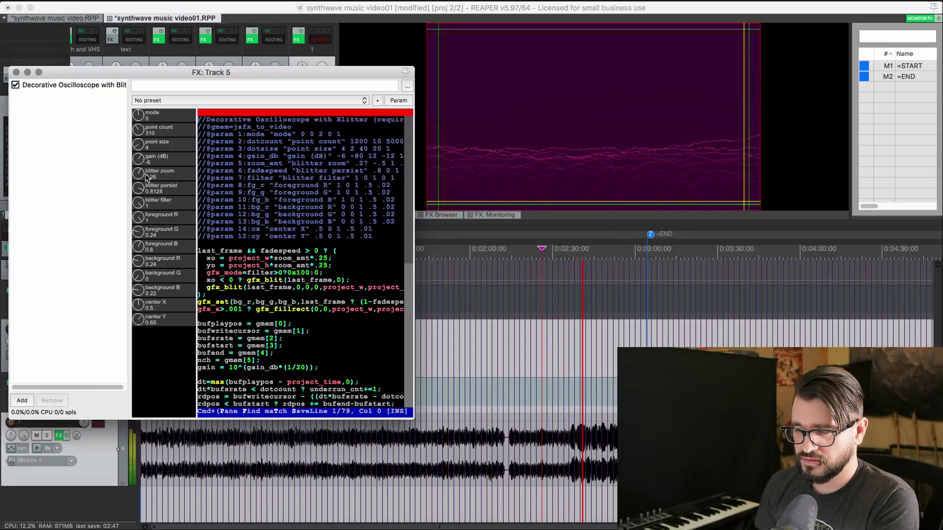
double_click(147, 178)
drag(147, 179, 141, 193)
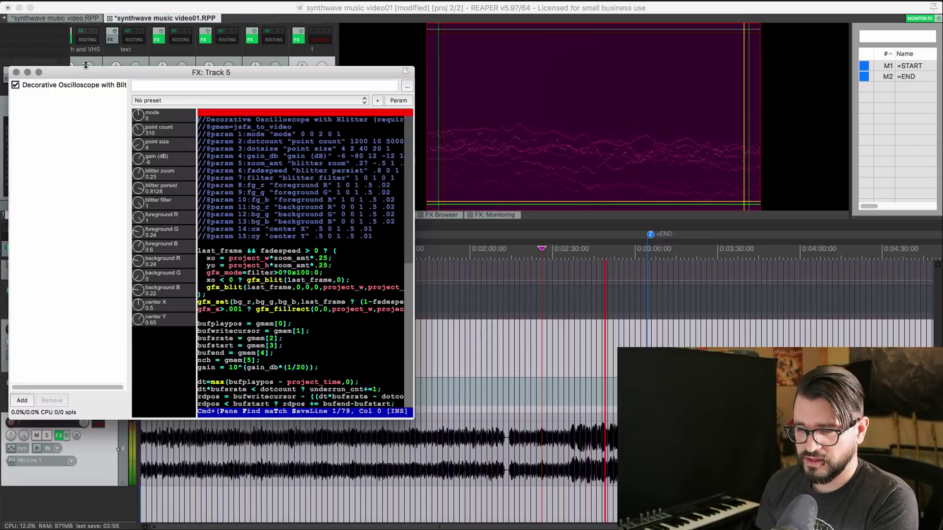
drag(212, 72, 284, 8)
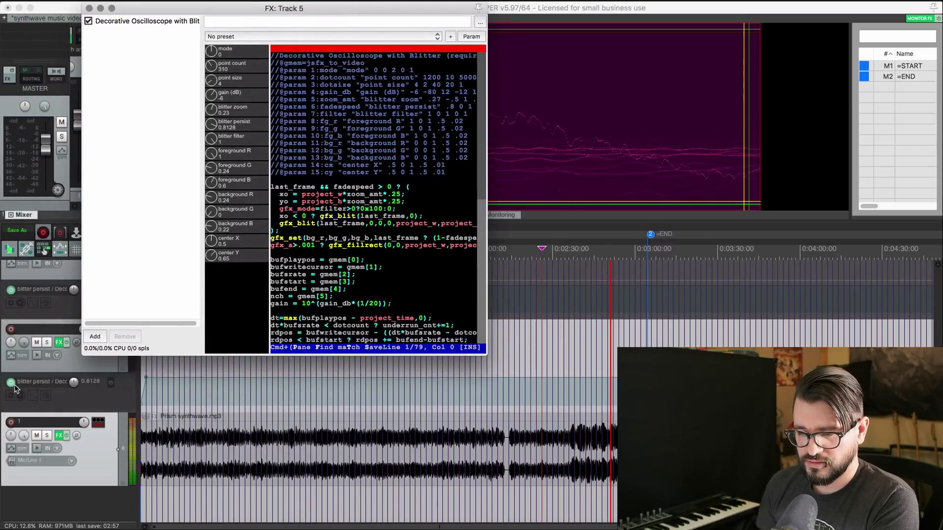
click(110, 382)
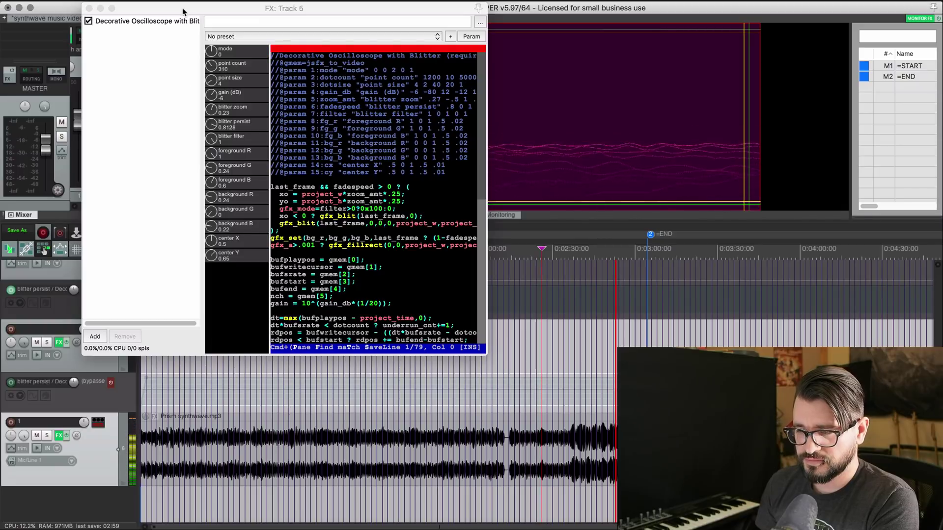
drag(284, 8, 213, 47)
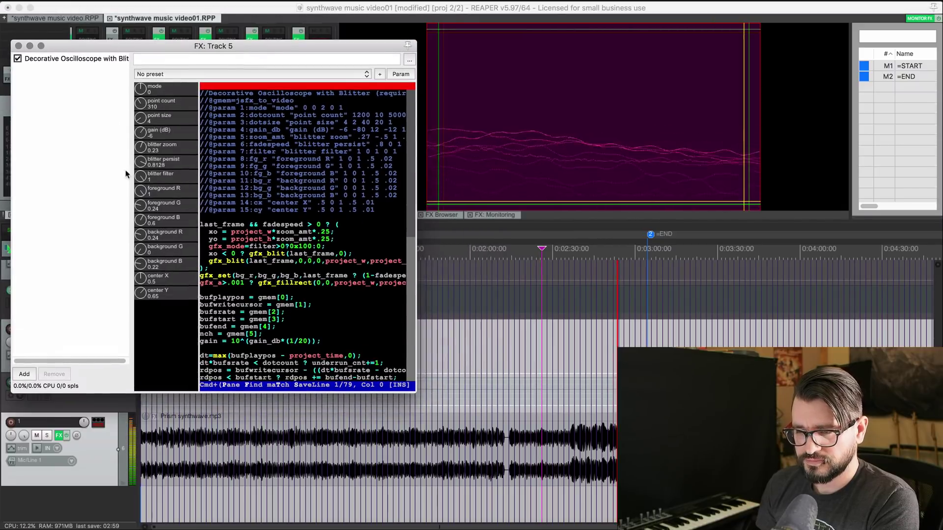
double_click(522, 178)
double_click(522, 181)
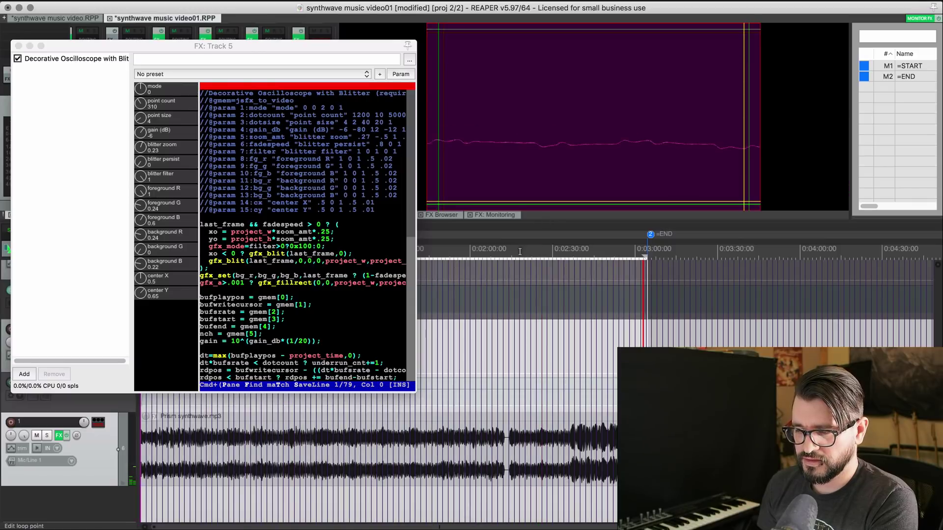
click(521, 250)
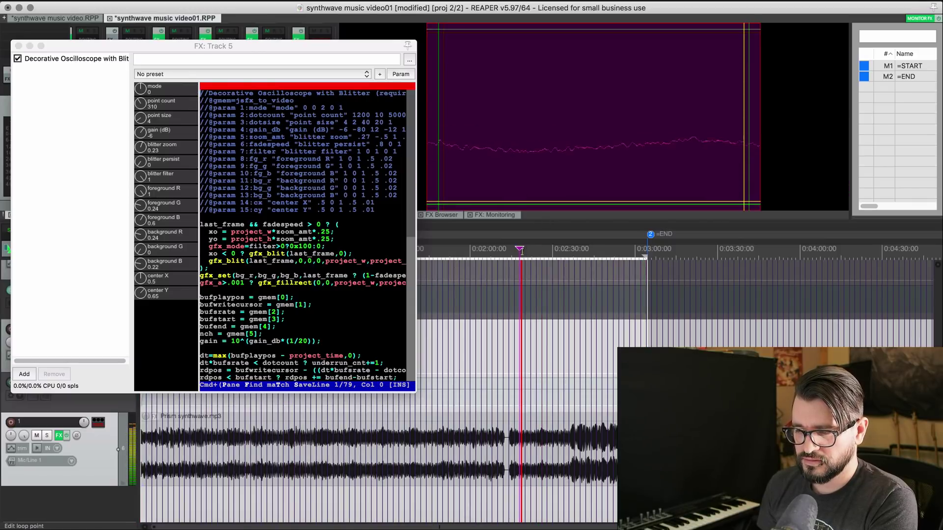
Loop 2:01–2:31 and turn the oscilloscope waveform white.
drag(520, 250, 575, 255)
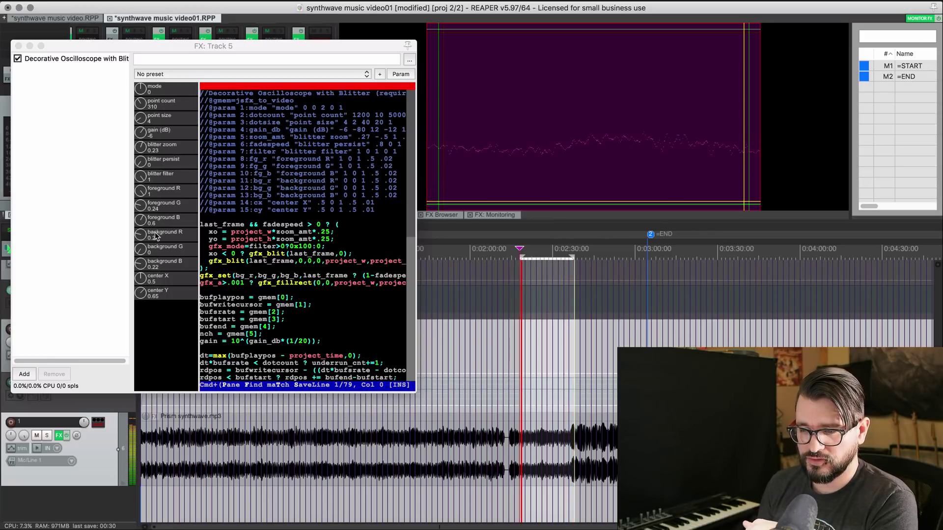
click(142, 56)
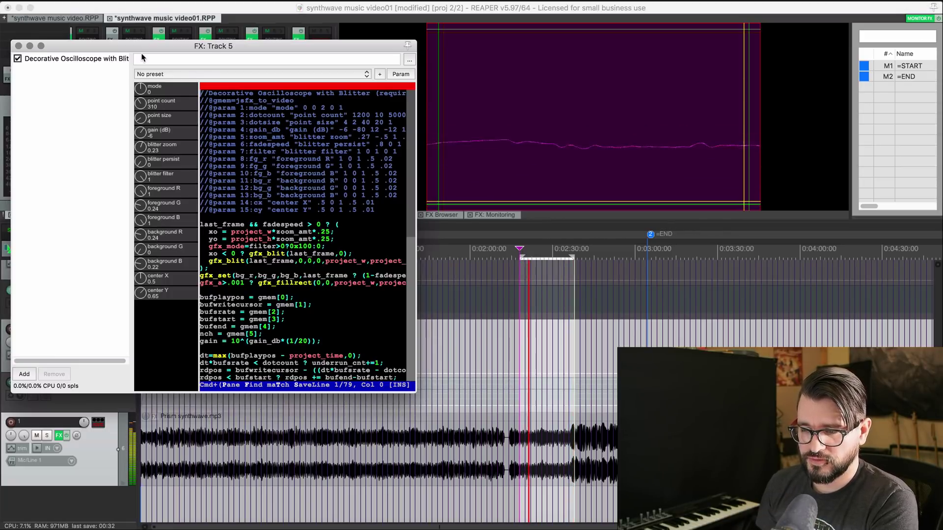
drag(141, 207, 141, 182)
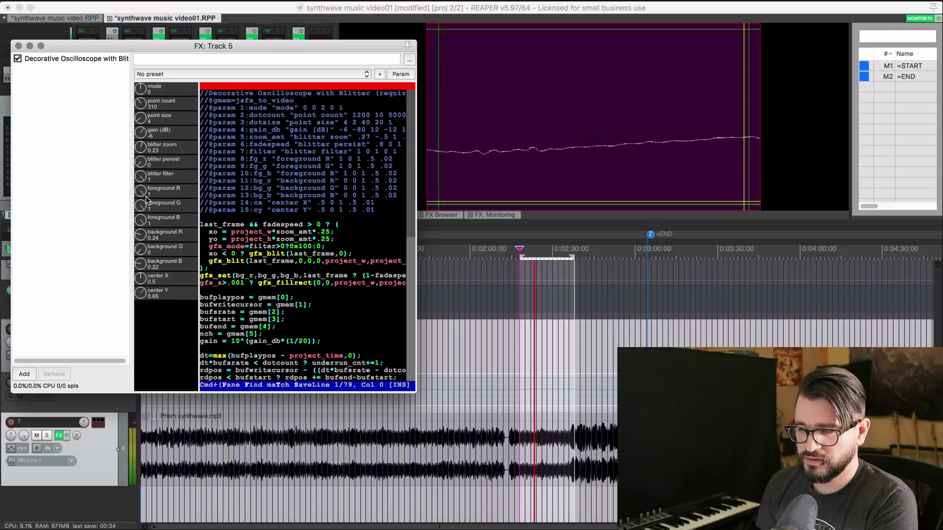
click(607, 154)
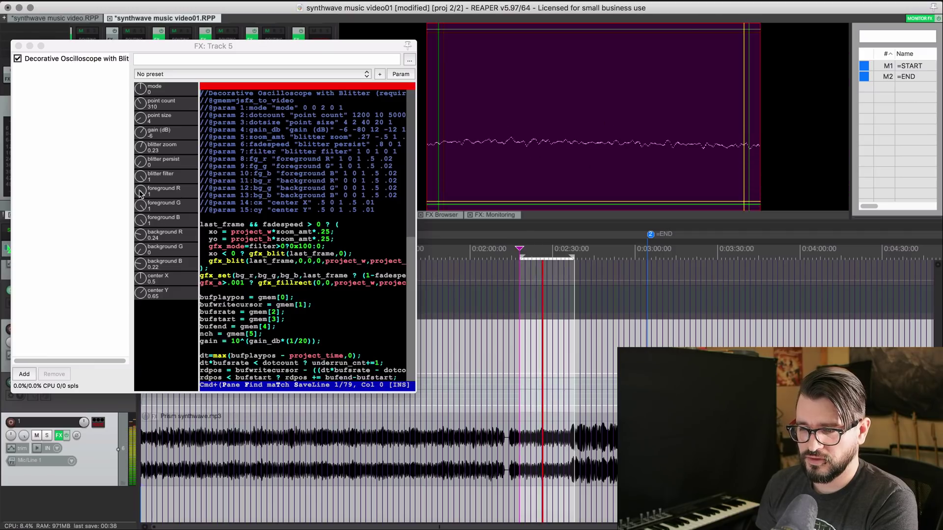
Shift the waveform colour toward cyan and tint the background redder to R 0.28.
drag(141, 193, 139, 228)
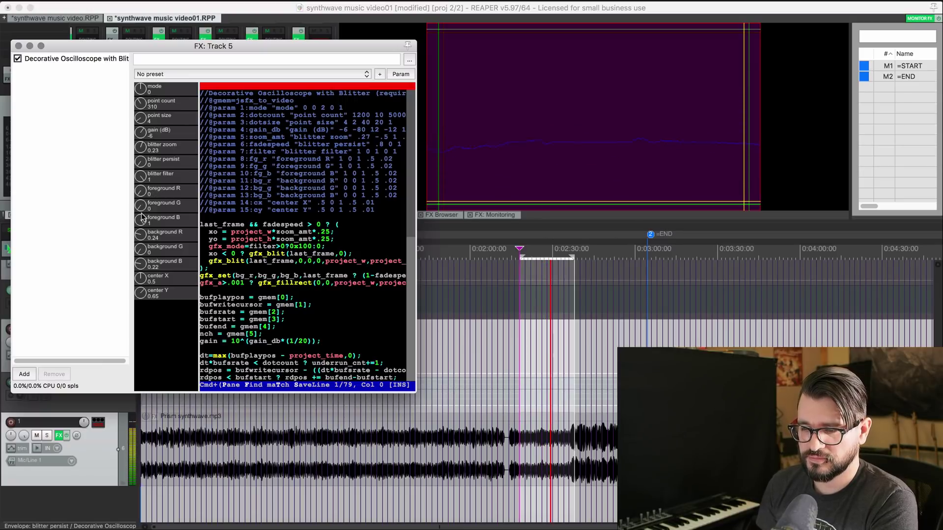
double_click(593, 162)
double_click(593, 162)
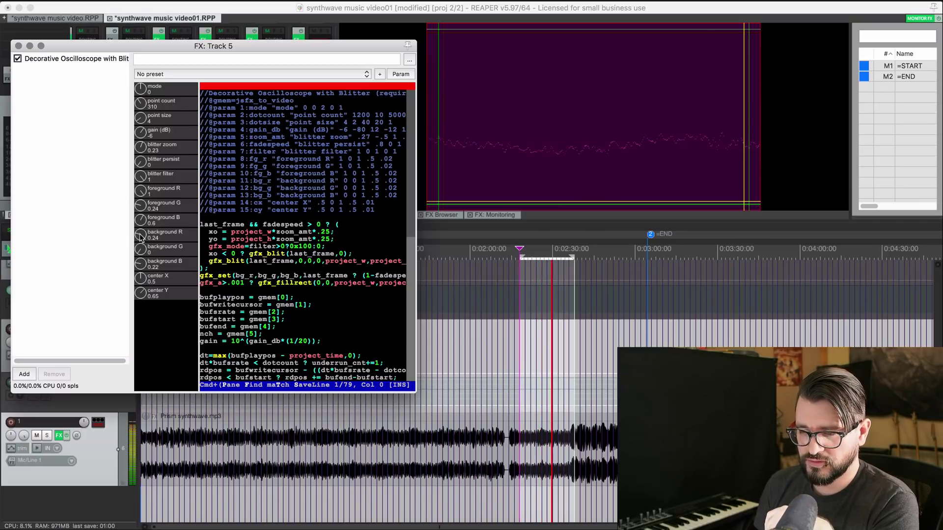
drag(141, 237, 138, 256)
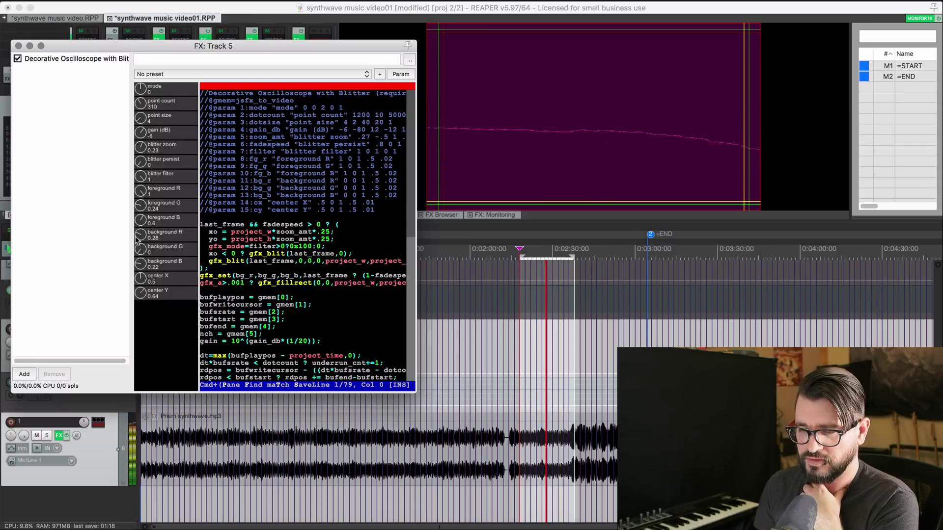
Close track 5's FX, unmute track 4, and show track 4's effects.
click(19, 46)
click(100, 342)
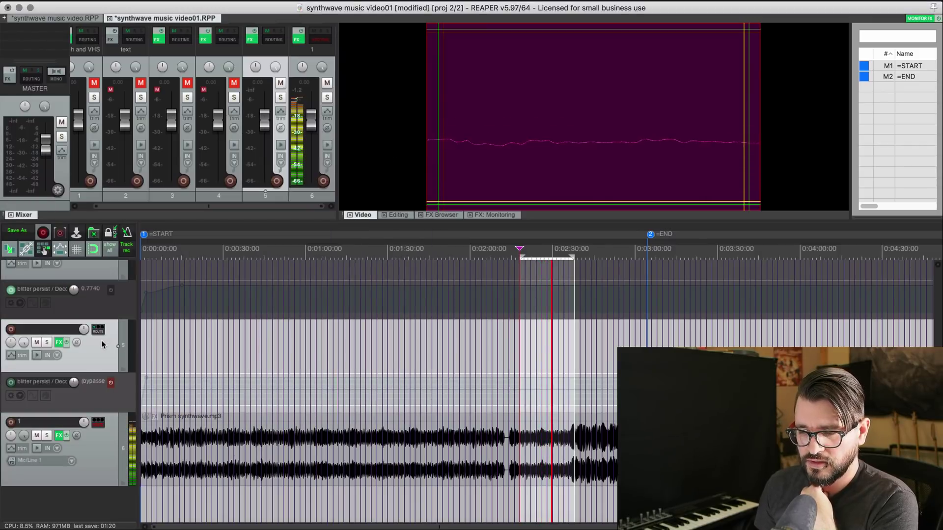
scroll(169, 342, up, 1)
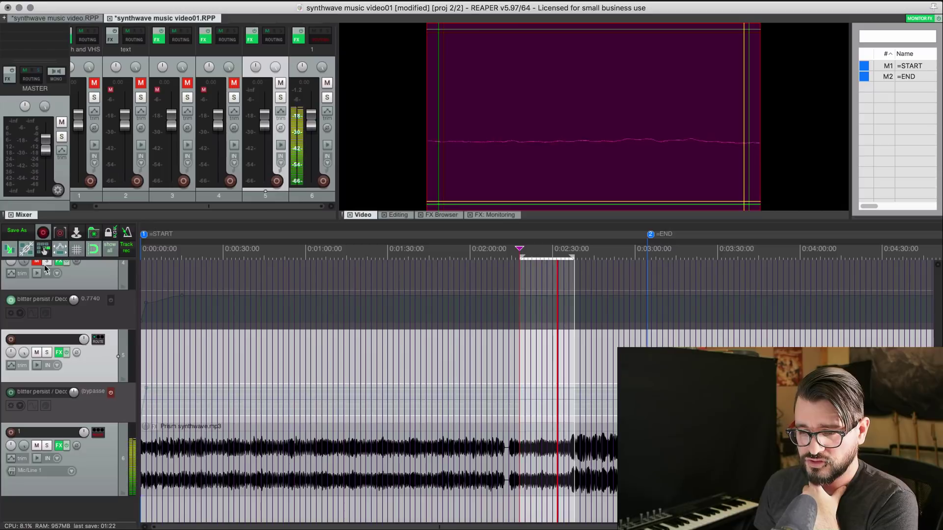
click(37, 261)
click(60, 264)
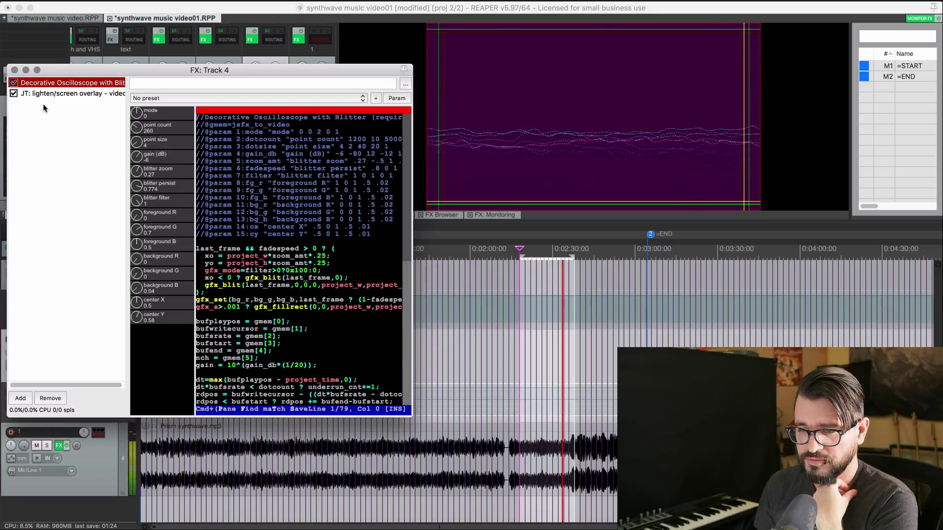
Compare the oscilloscope full screen with the lighten/screen overlay off and back on.
click(14, 93)
drag(94, 67, 93, 70)
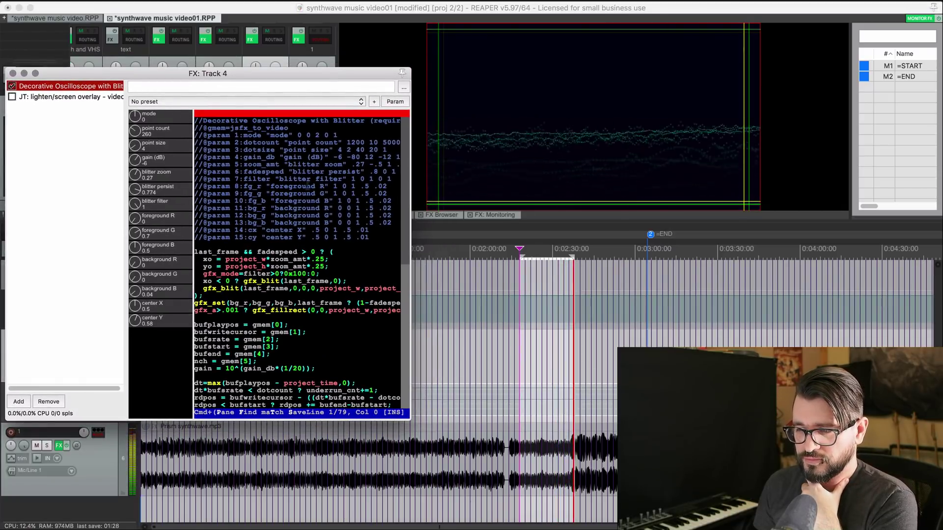
double_click(442, 179)
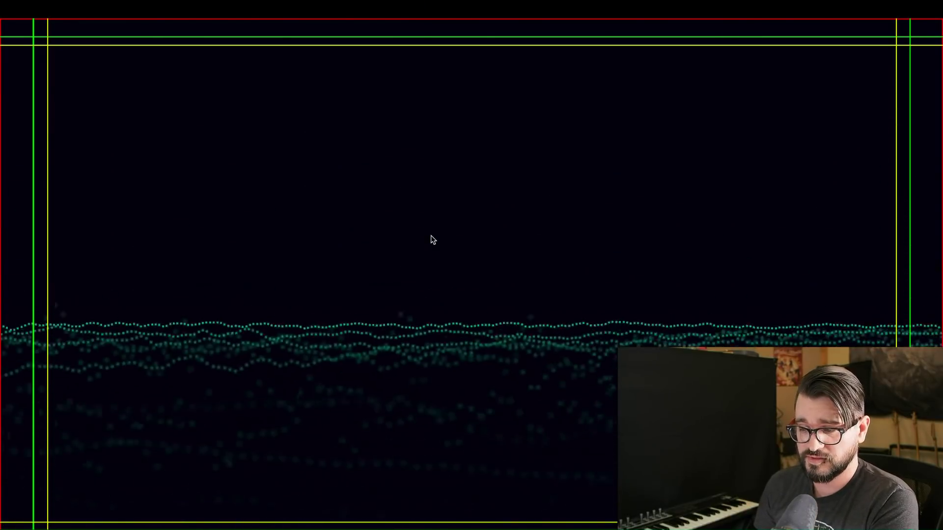
double_click(427, 263)
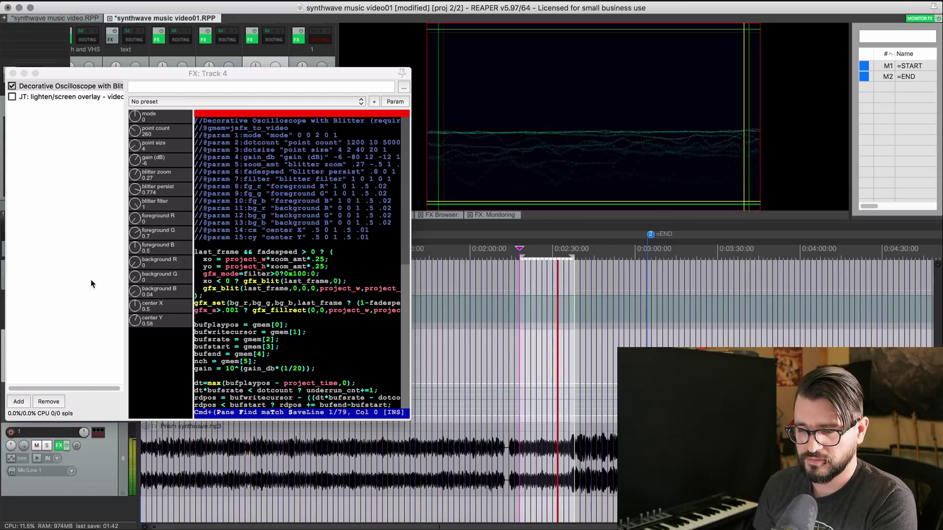
drag(134, 73, 139, 71)
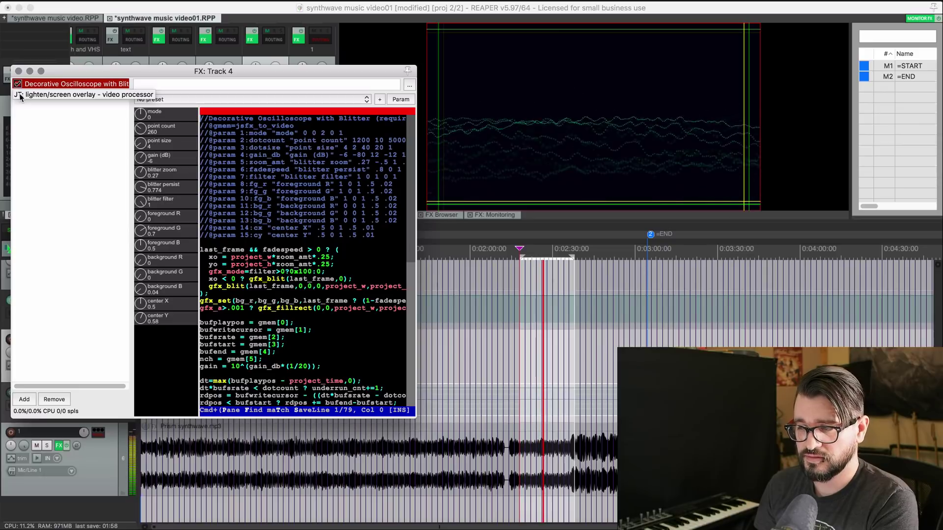
double_click(547, 181)
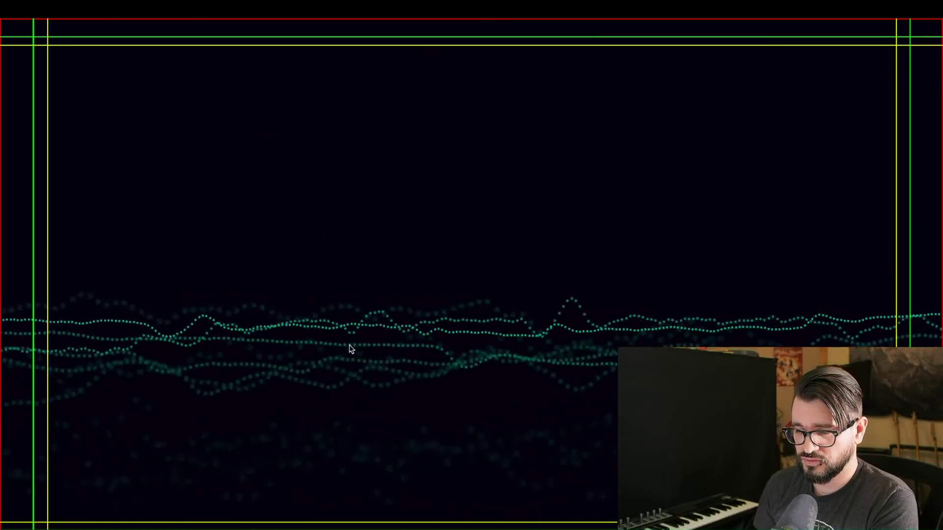
double_click(382, 344)
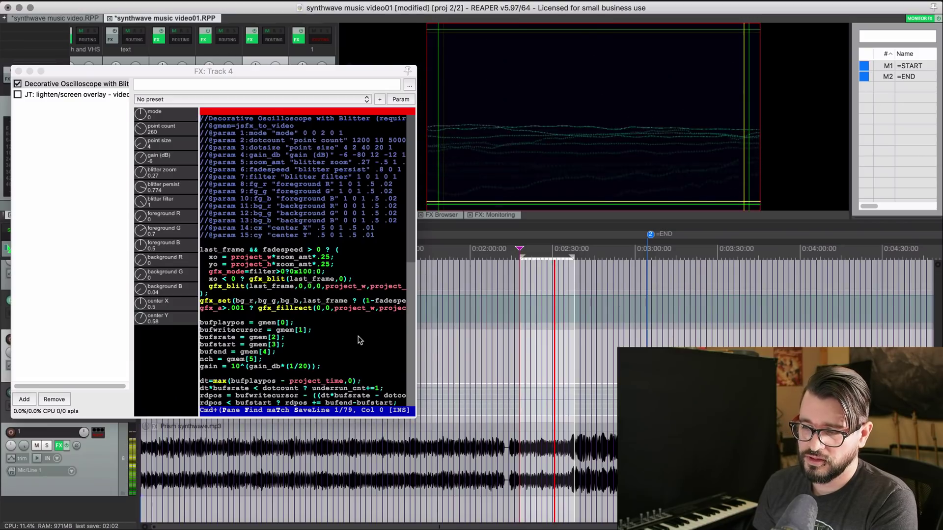
click(18, 95)
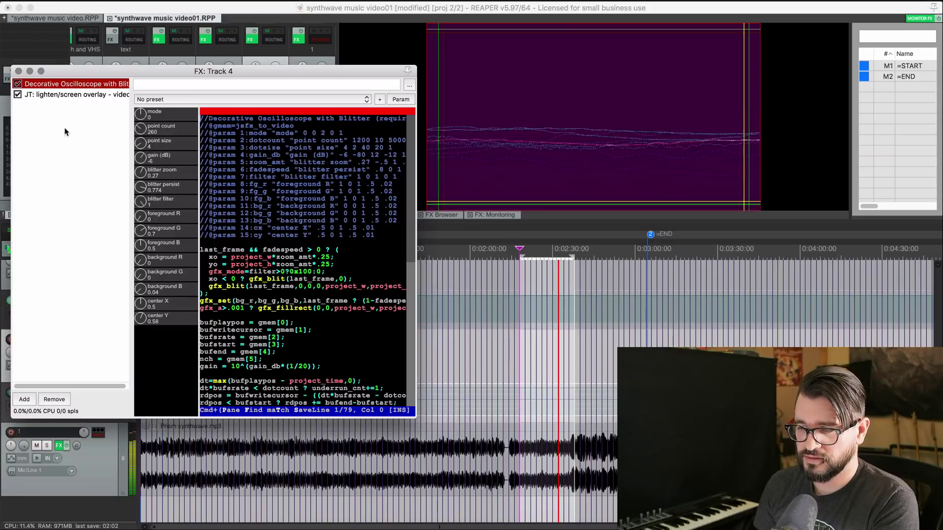
double_click(520, 173)
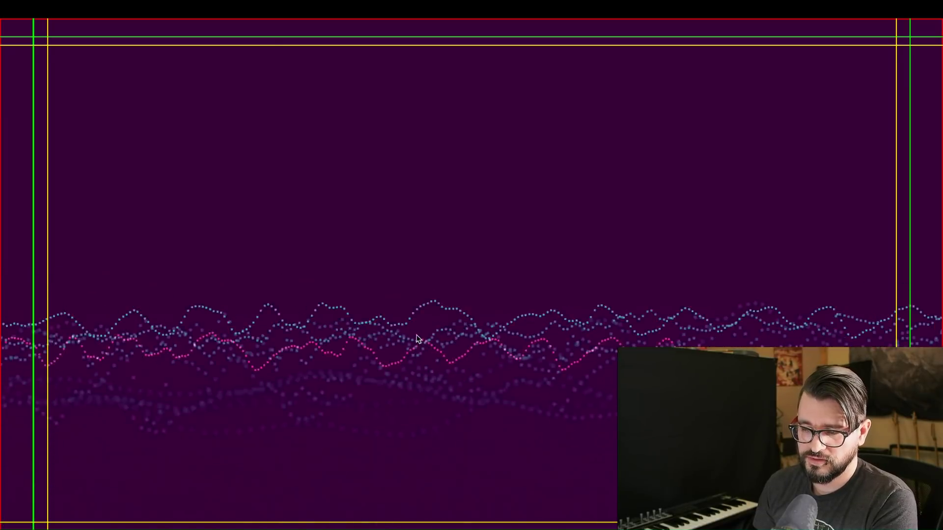
double_click(417, 337)
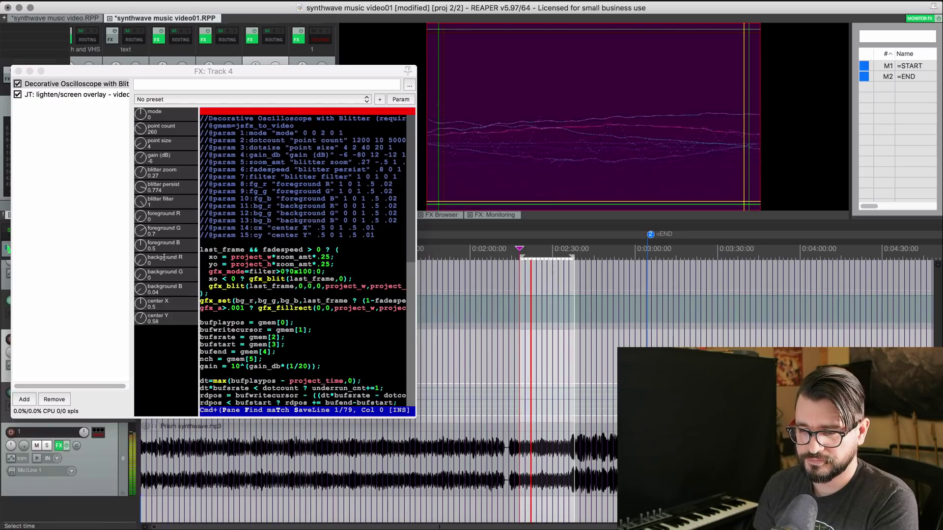
Enlarge the oscilloscope points, then try a higher and a lower point count.
click(143, 67)
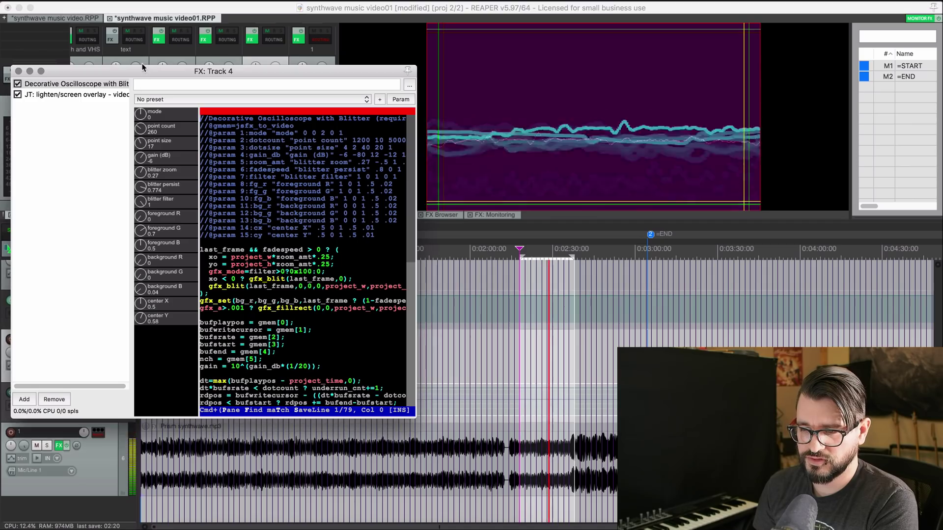
double_click(511, 154)
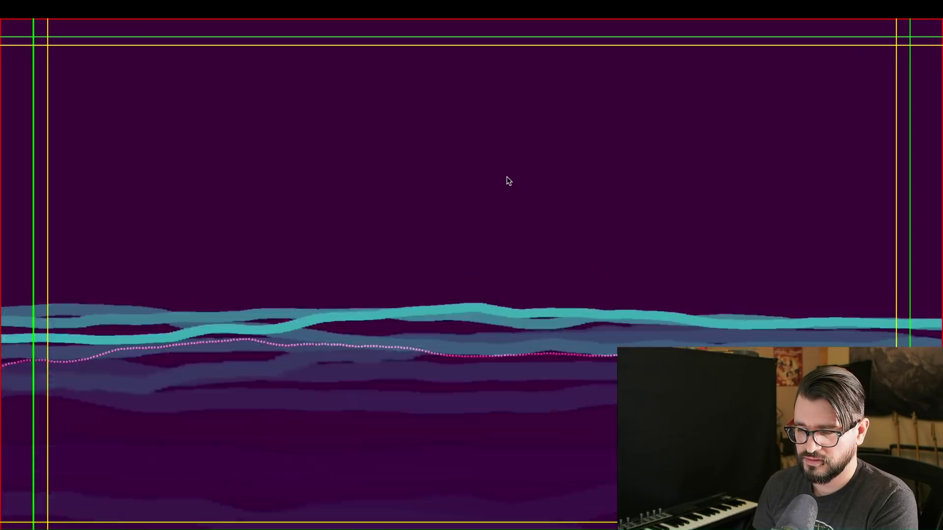
double_click(509, 181)
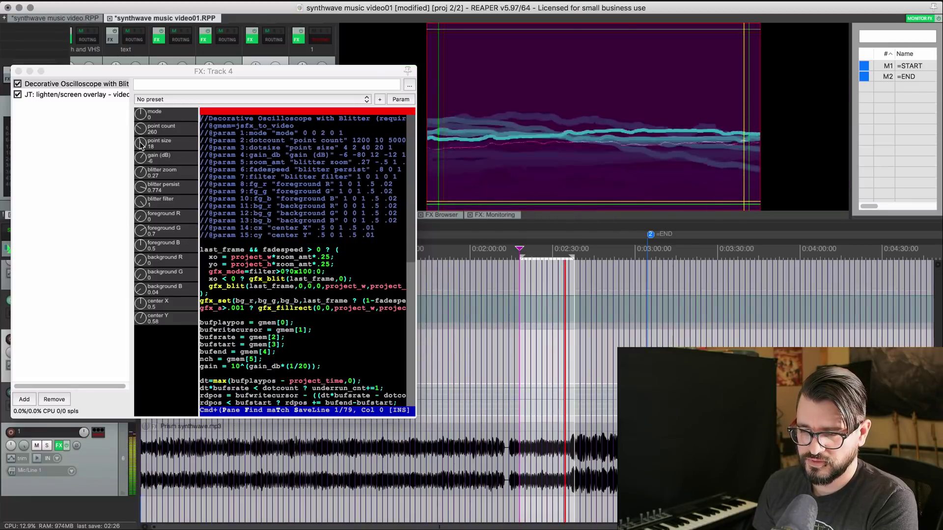
drag(141, 145, 141, 157)
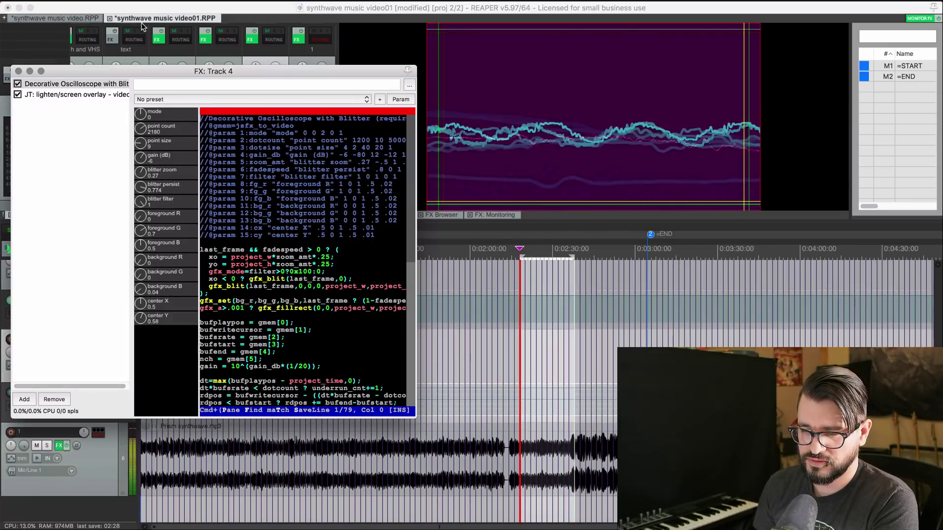
double_click(535, 144)
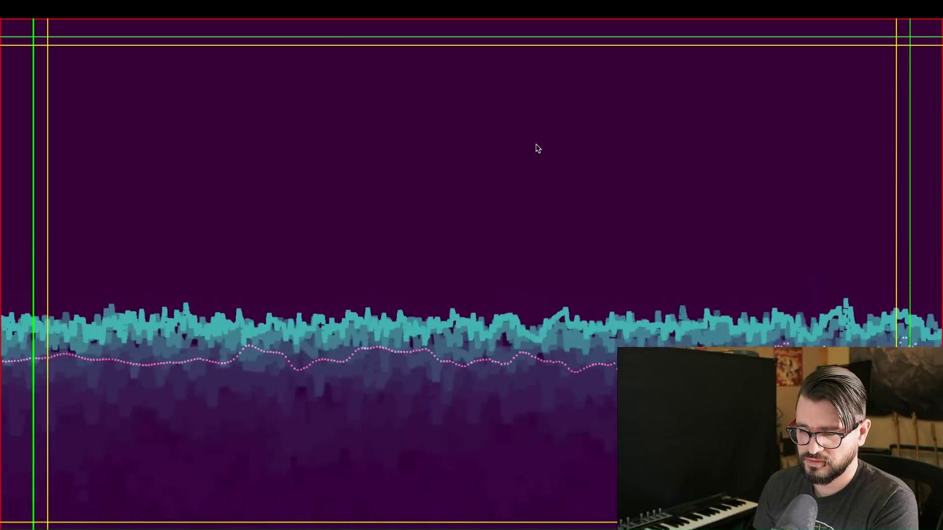
double_click(536, 147)
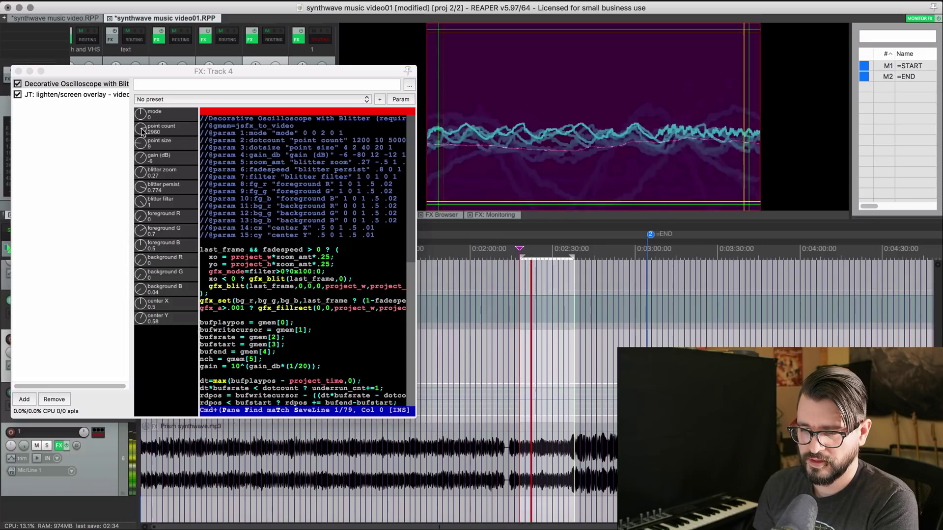
mouse_move(142, 132)
mouse_down()
mouse_move(138, 182)
mouse_move(141, 144)
mouse_up()
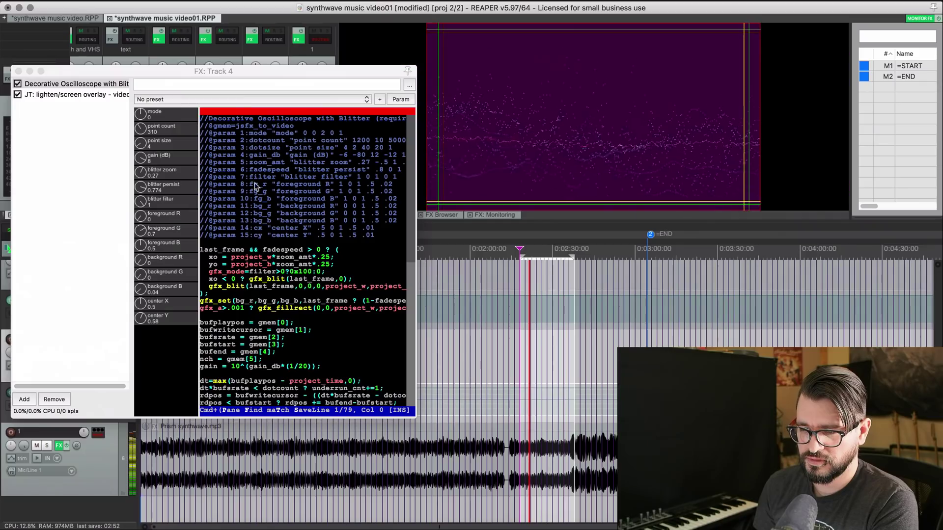
Test longer trails, move playback to about 3:20, then lower blitter persist to 0.72.
click(142, 179)
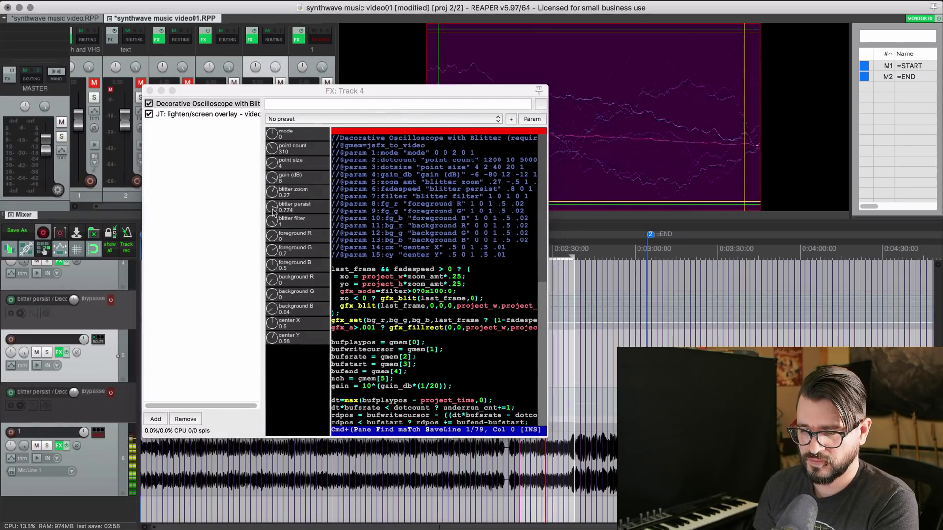
drag(273, 212, 274, 202)
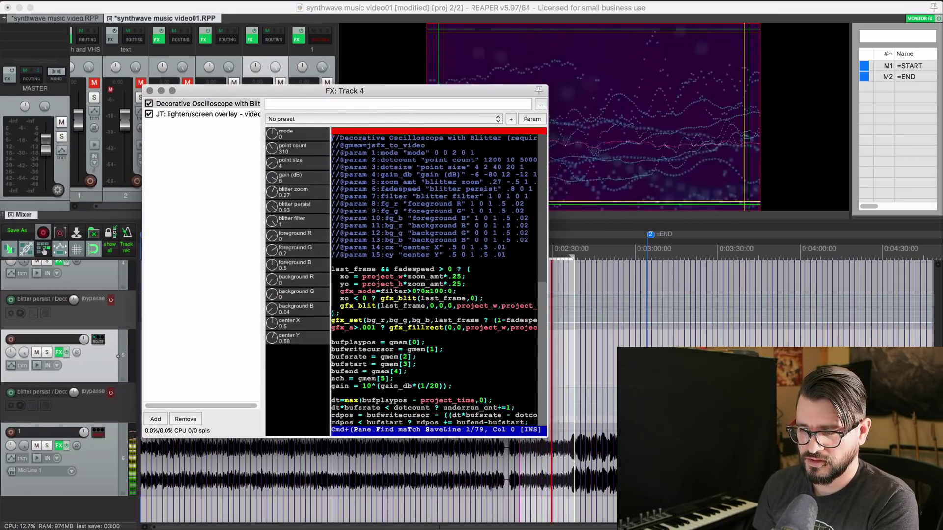
double_click(432, 143)
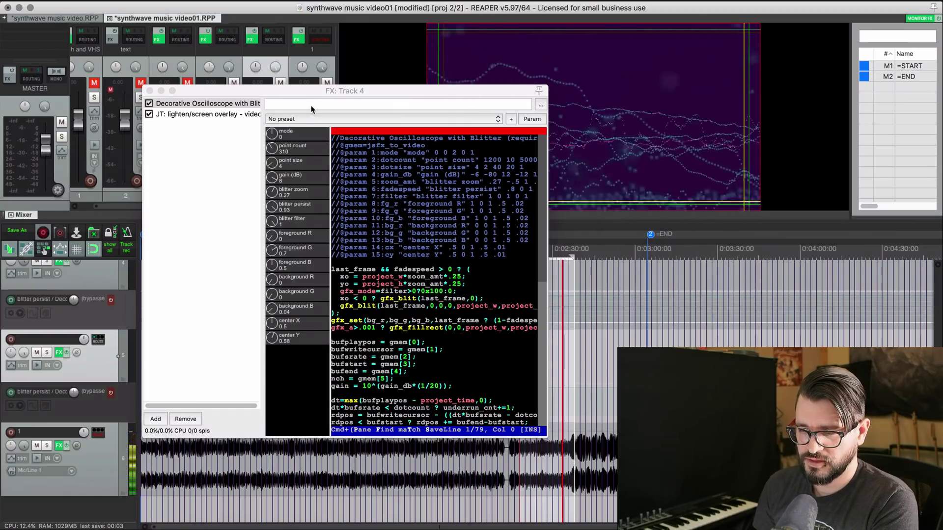
drag(307, 94, 215, 73)
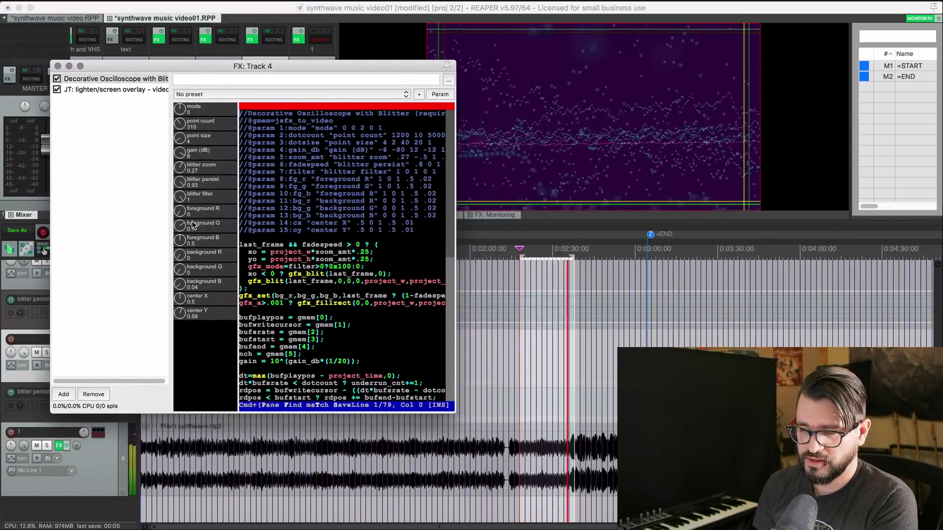
click(553, 249)
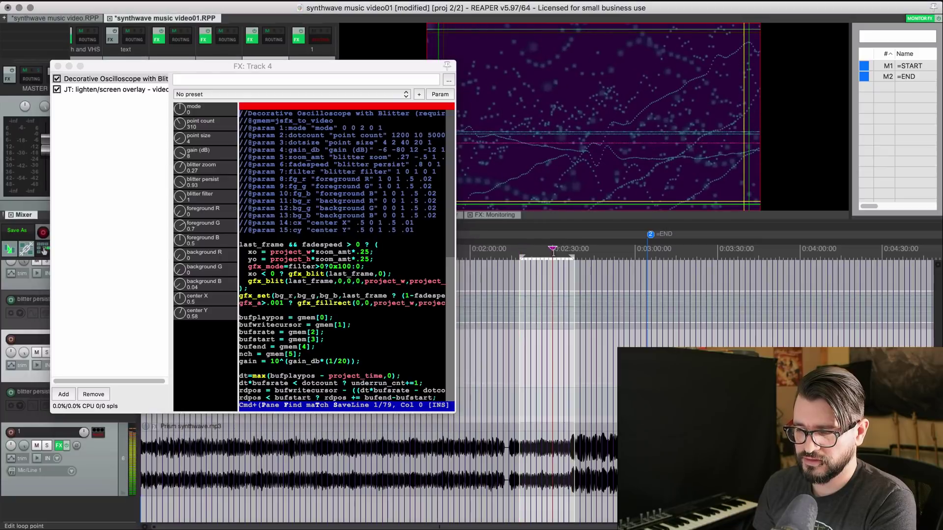
click(734, 249)
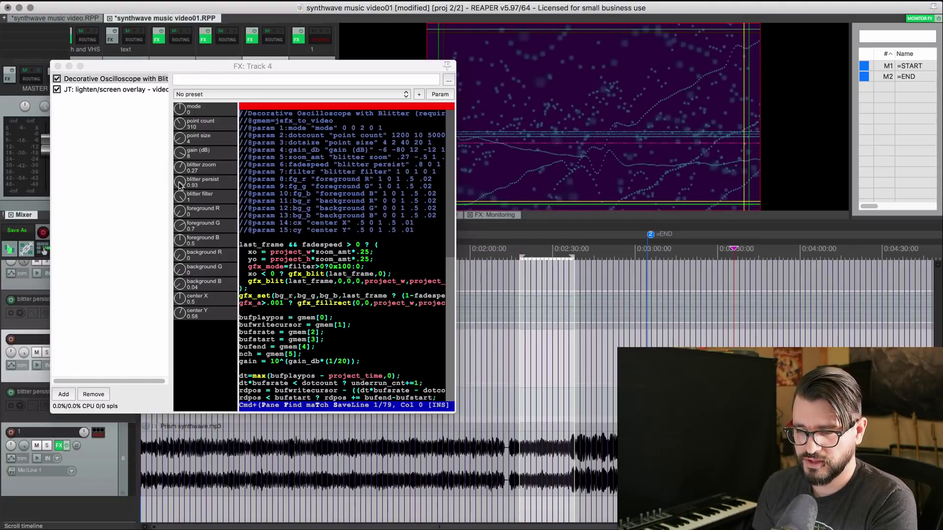
drag(180, 186, 176, 236)
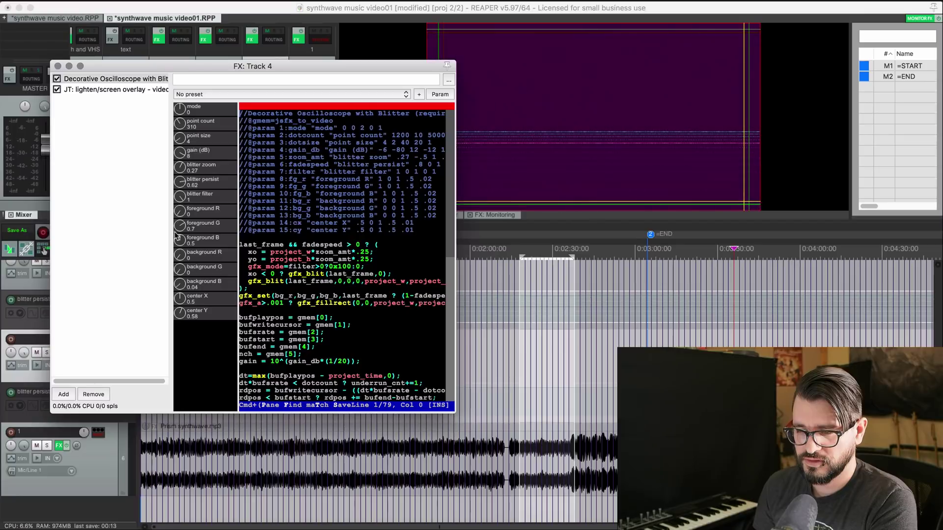
Close track 4's FX, enable the blitter persist envelope, and play from the project start.
click(59, 66)
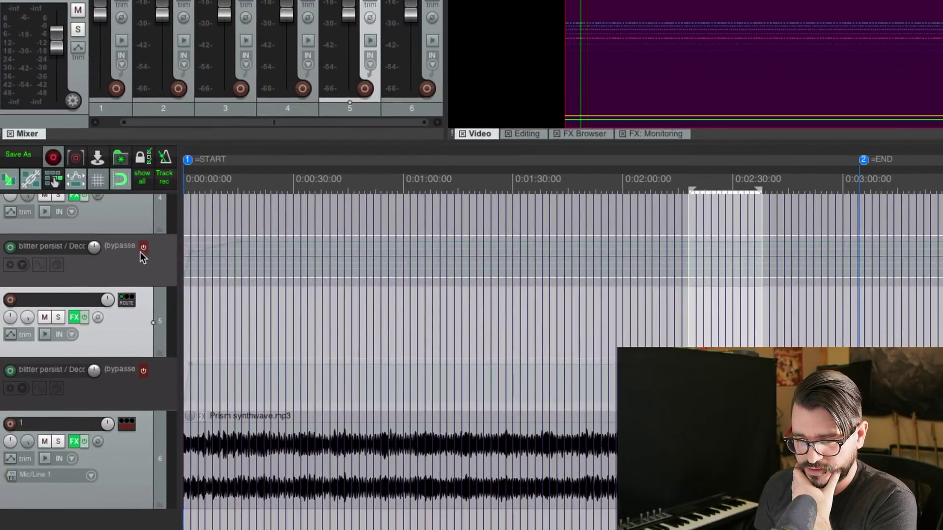
click(109, 301)
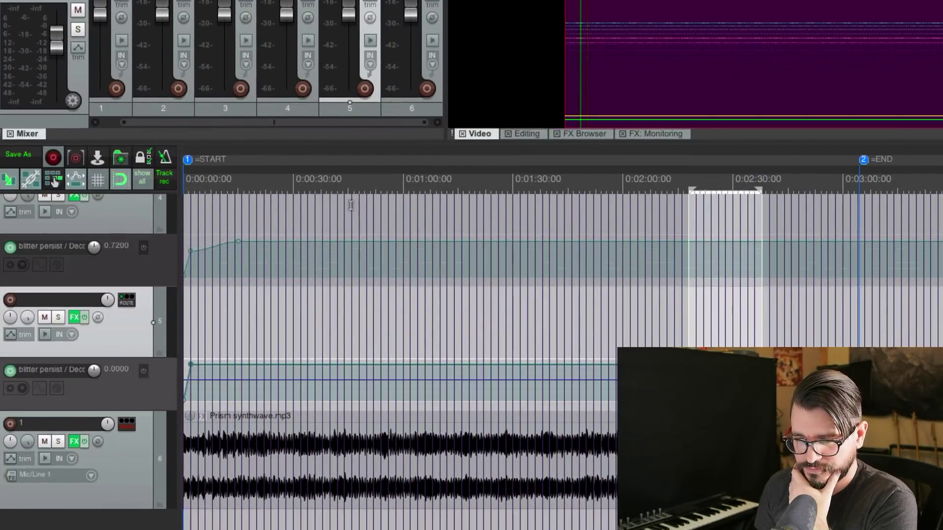
key(Home)
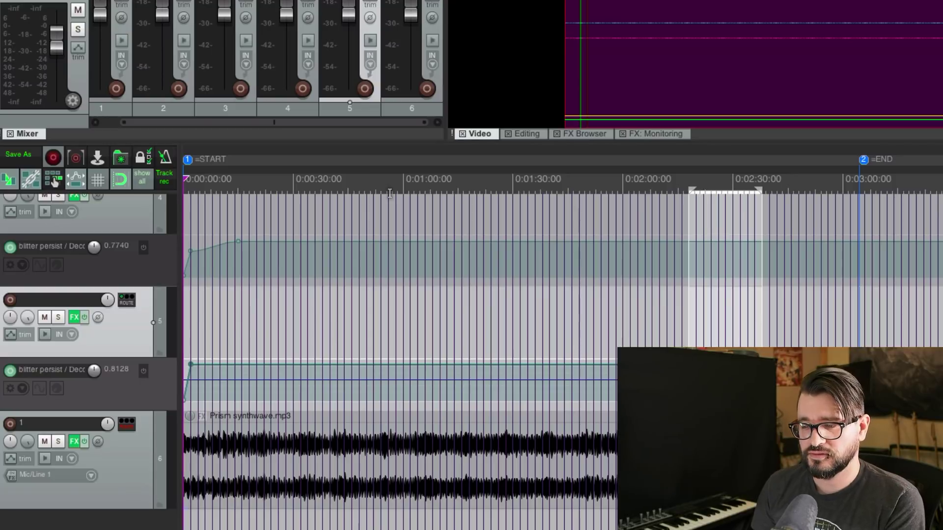
key(space)
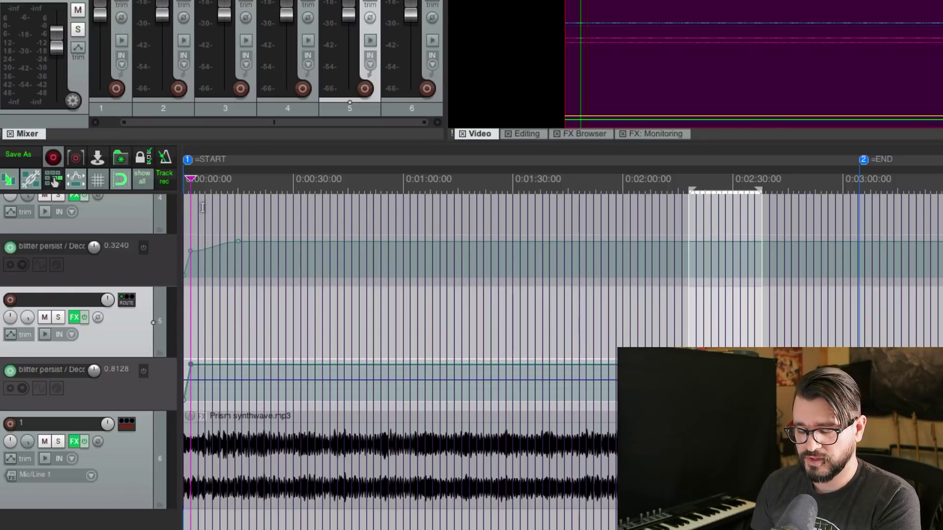
scroll(202, 208, up, 5)
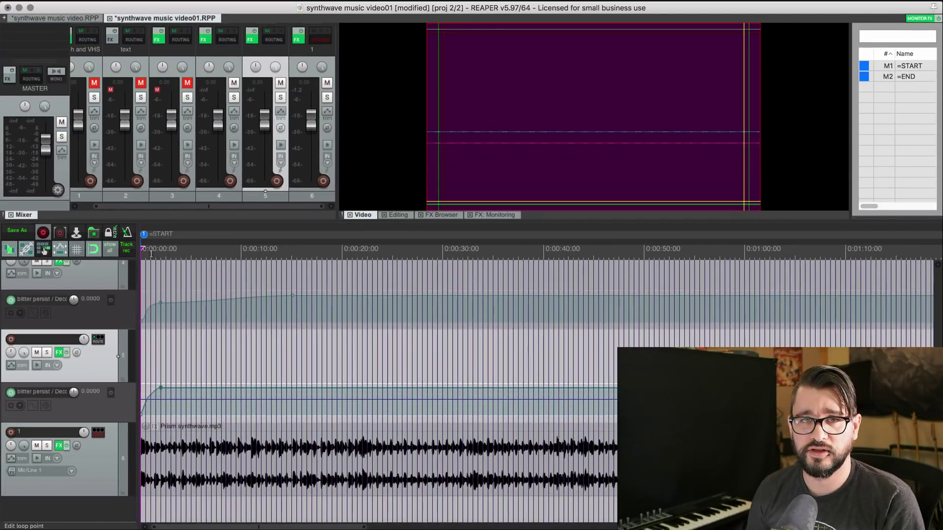
scroll(173, 345, up, 2)
Inspect track 4's effect chain: the decorative oscilloscope settings and the lighten/screen overlay code.
scroll(173, 345, up, 4)
key(f)
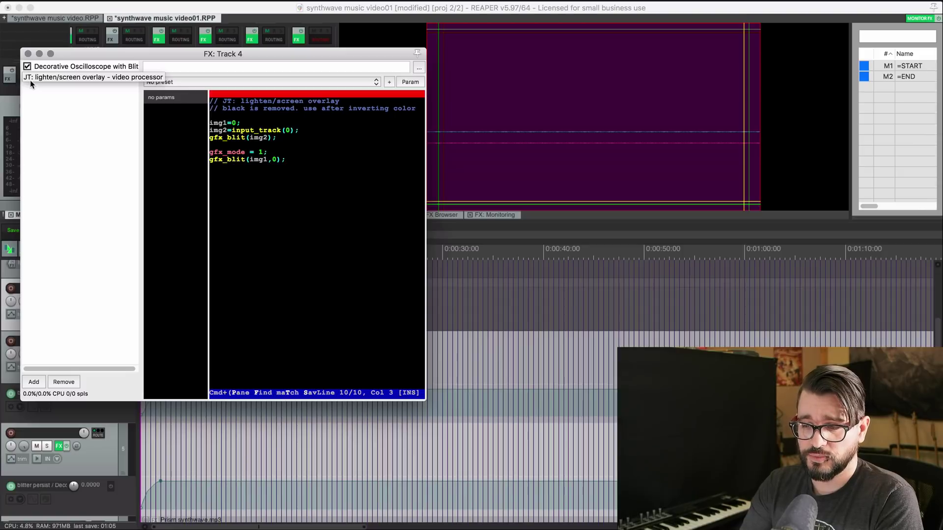
click(72, 123)
click(71, 69)
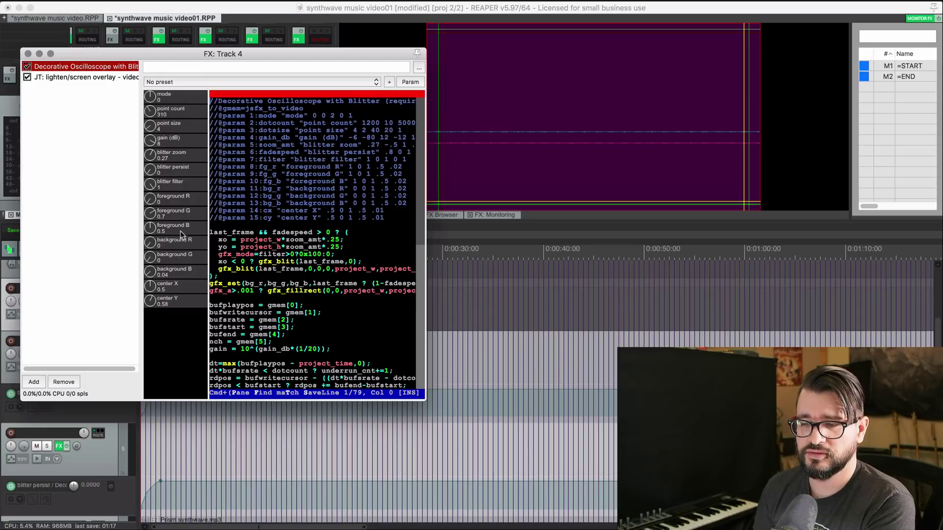
click(40, 79)
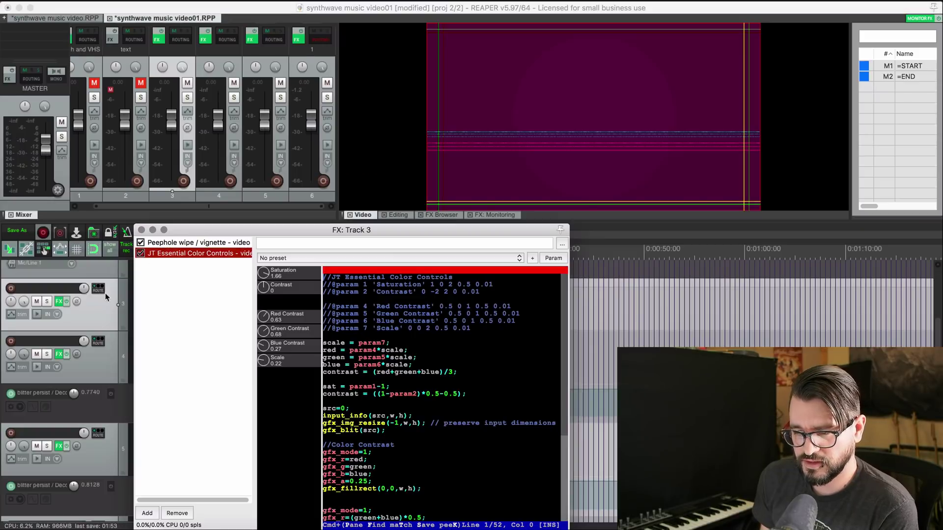
Sweep the Peephole wipe / vignette outside alpha up, then leave it at 0.07.
drag(212, 229, 128, 124)
click(127, 139)
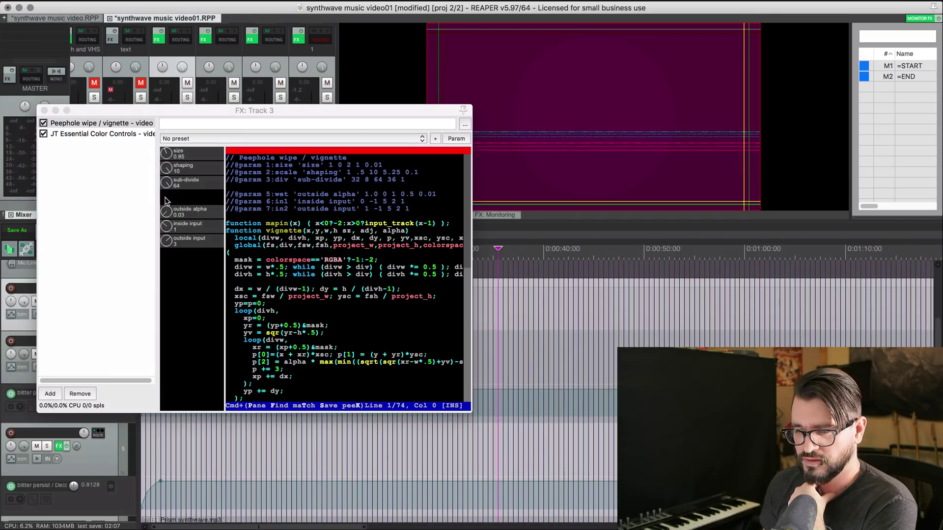
click(177, 273)
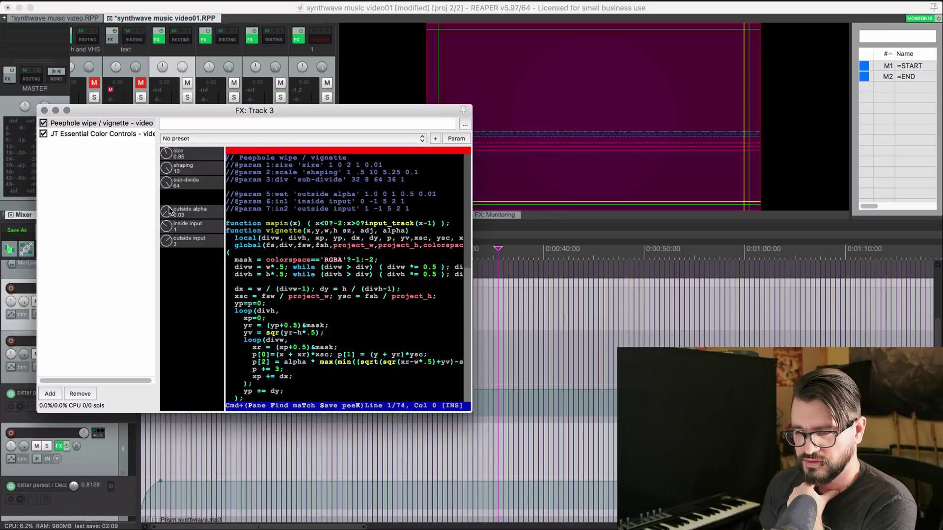
drag(170, 211, 166, 22)
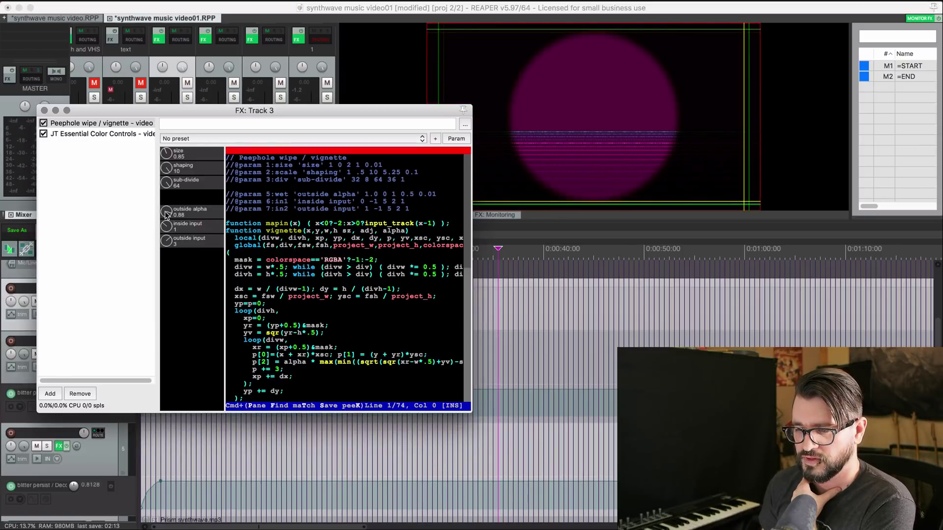
drag(167, 214, 173, 325)
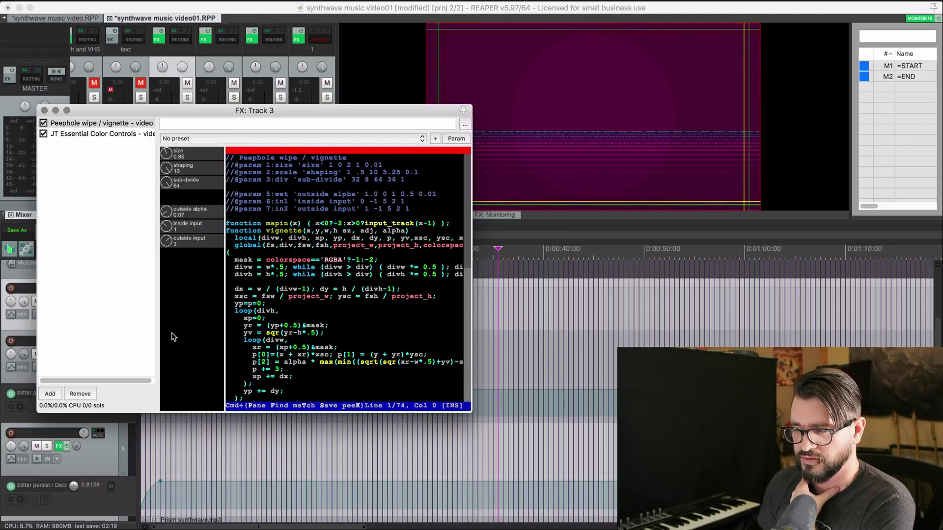
Browse JT Essential Color Controls presets without choosing one, toggle the effect off and on, leaving it enabled.
click(94, 134)
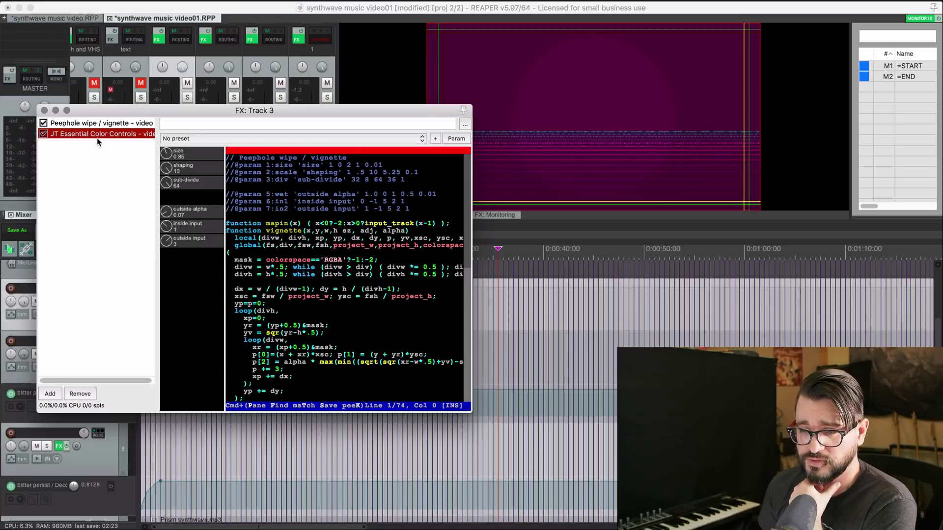
click(69, 154)
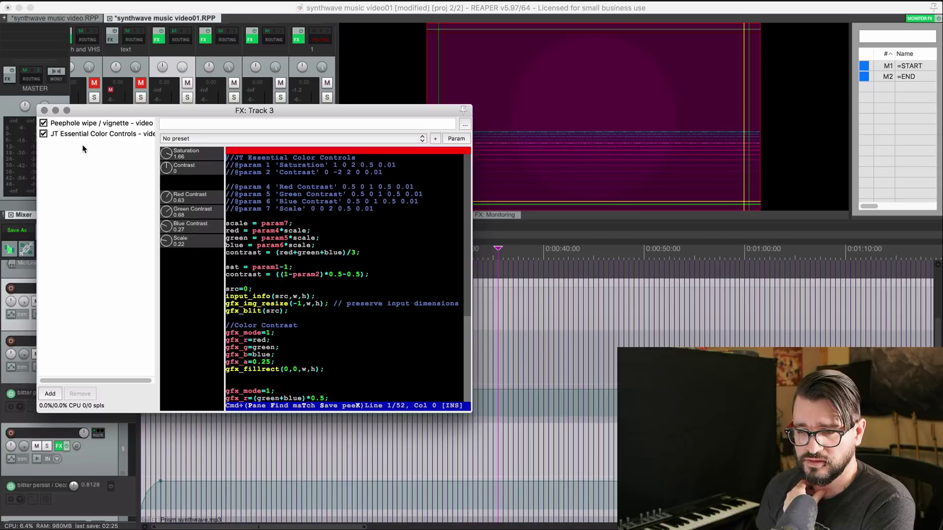
click(187, 139)
scroll(203, 231, down, 10)
click(95, 203)
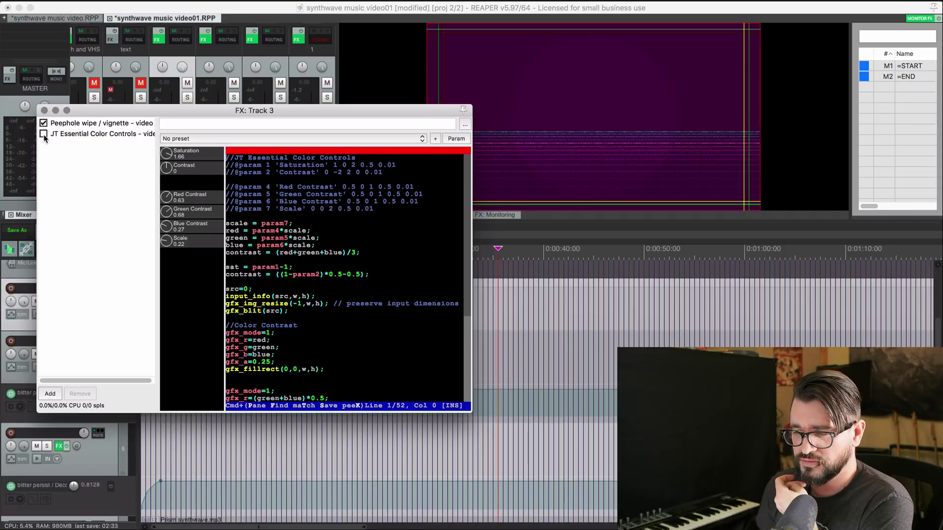
click(43, 134)
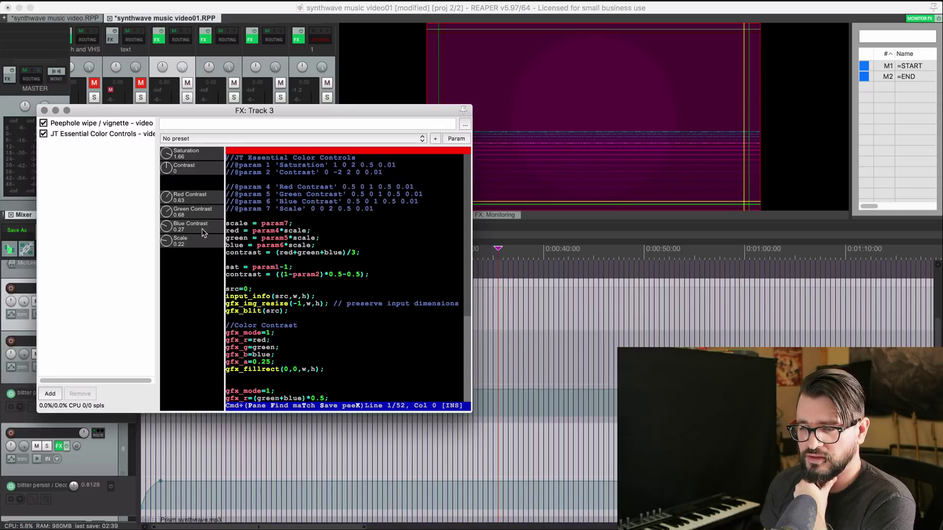
click(44, 135)
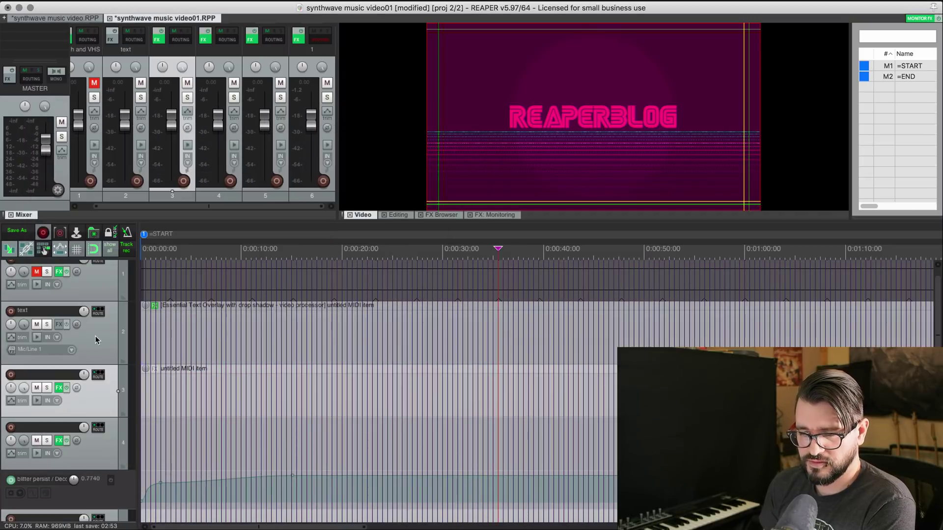
Bring up the REAPERBLOG title item's text overlay effect fully on screen.
click(95, 336)
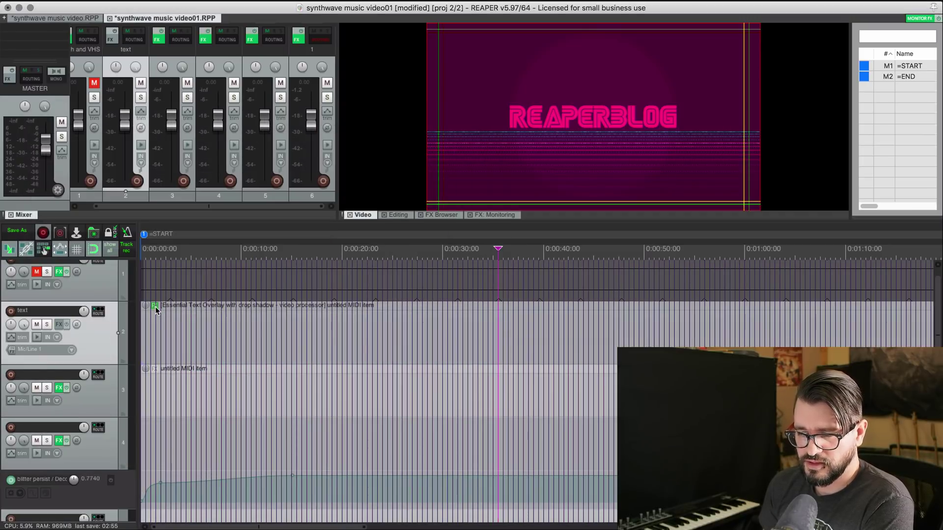
click(156, 307)
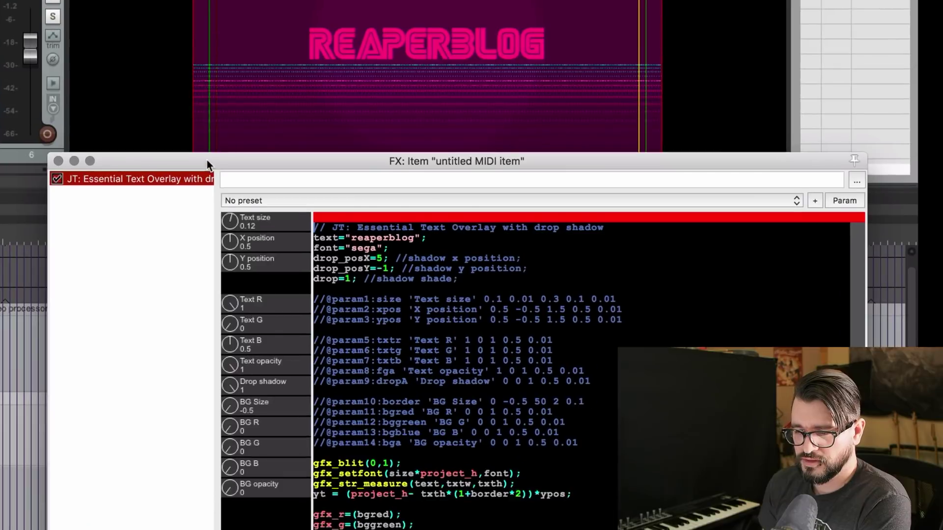
drag(436, 200, 530, 235)
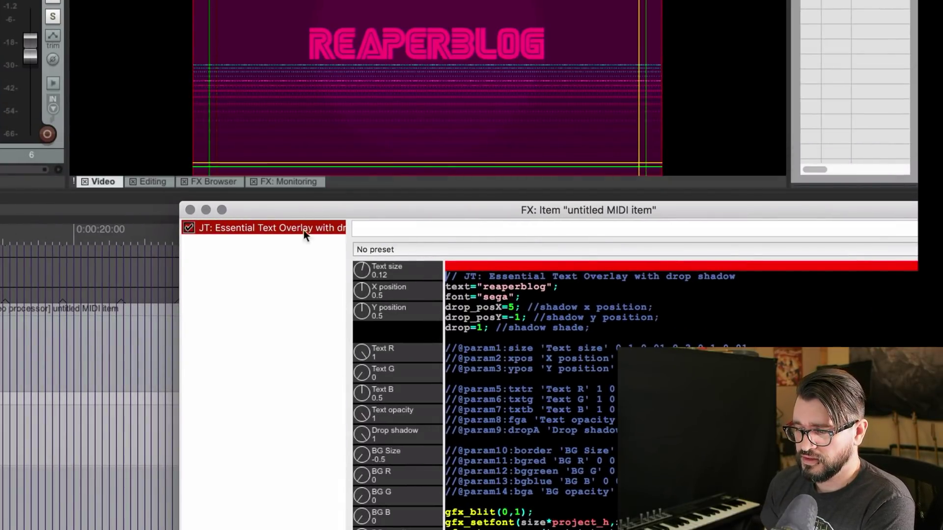
drag(331, 210, 234, 201)
drag(417, 290, 377, 289)
click(451, 293)
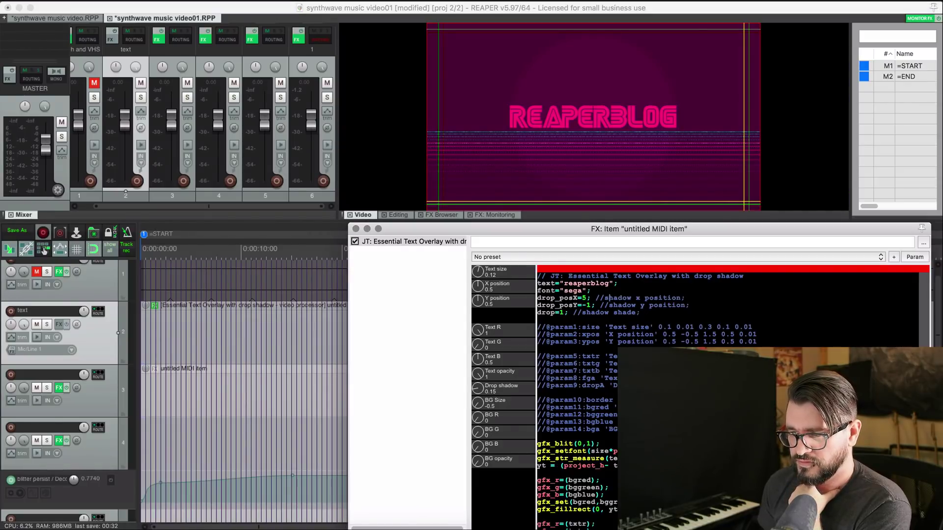
Raise the title's drop shadow to 1, check it full screen, and close the overlay window.
double_click(565, 147)
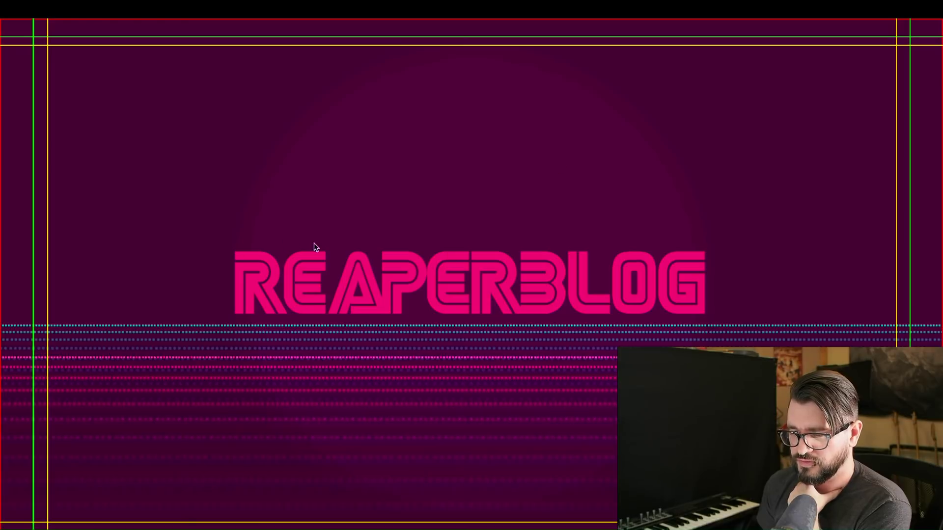
double_click(395, 311)
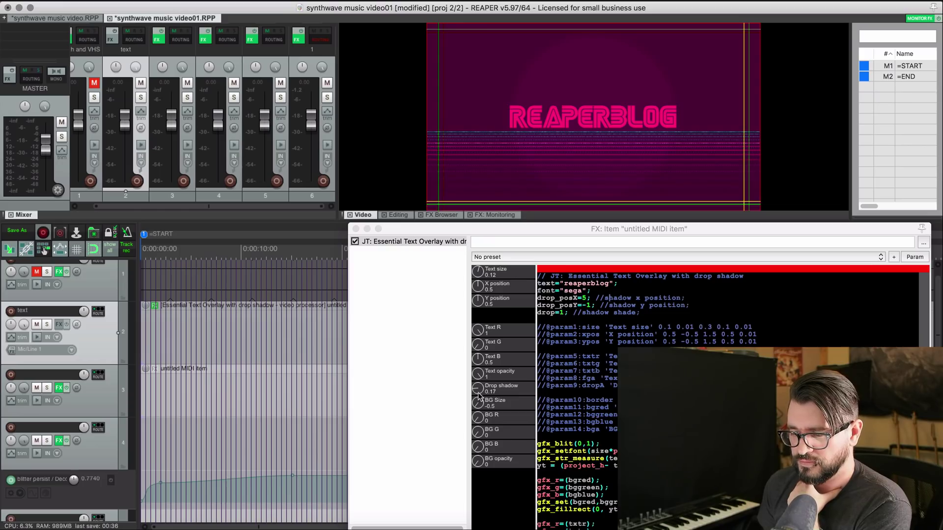
drag(479, 393, 479, 373)
double_click(549, 113)
double_click(343, 266)
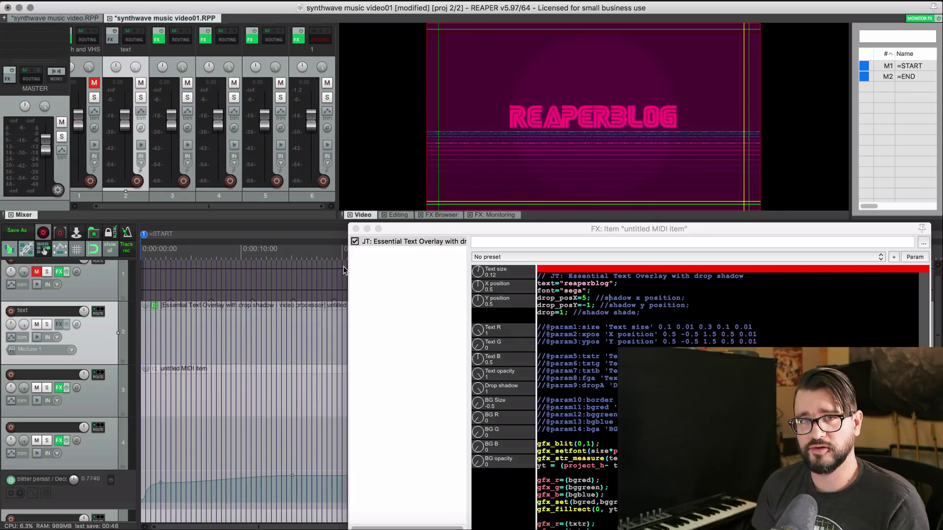
click(356, 230)
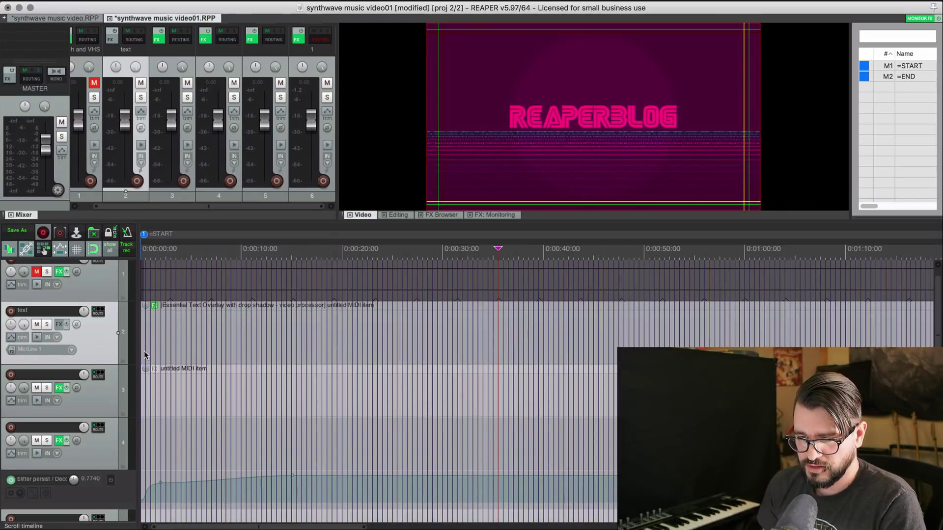
scroll(148, 352, up, 1)
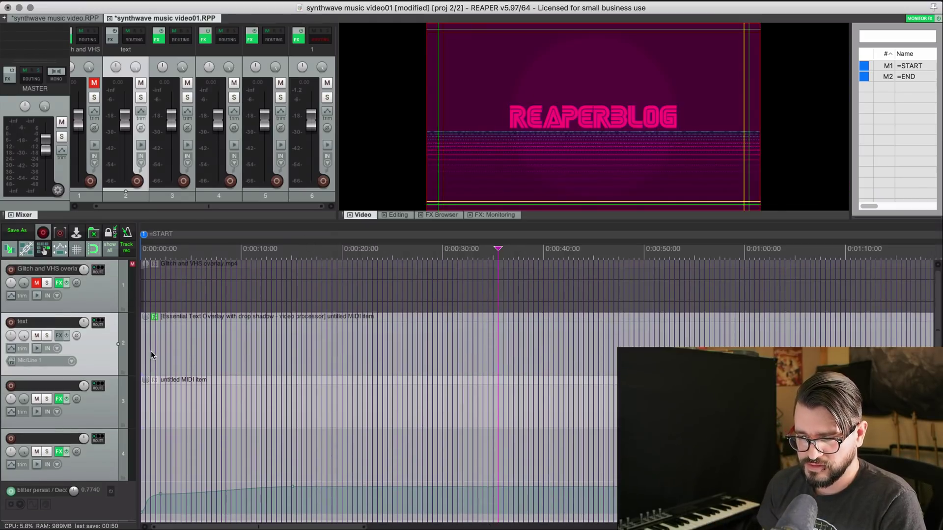
Unmute the Glitch and VHS overlay track, park playback on its clip, and solo it with F5.
click(36, 283)
click(202, 291)
scroll(196, 311, up, 3)
scroll(196, 310, up, 1)
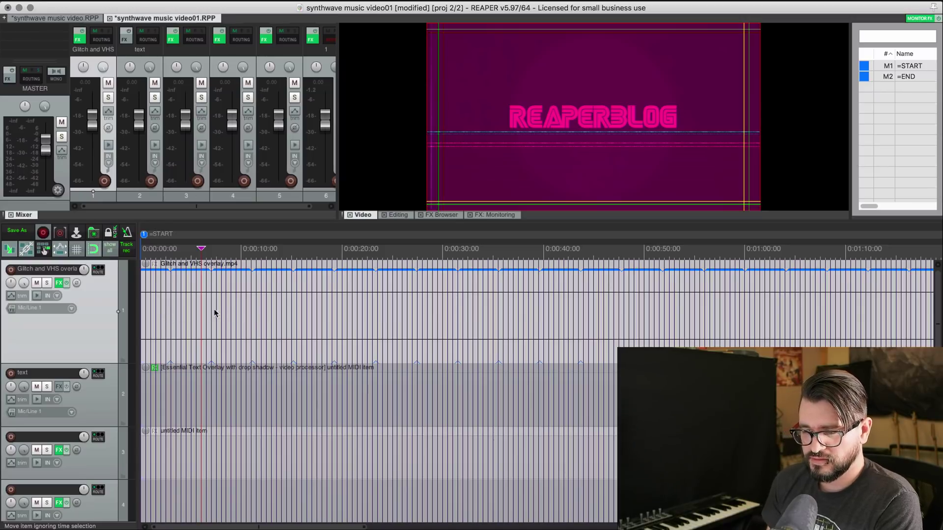
click(214, 309)
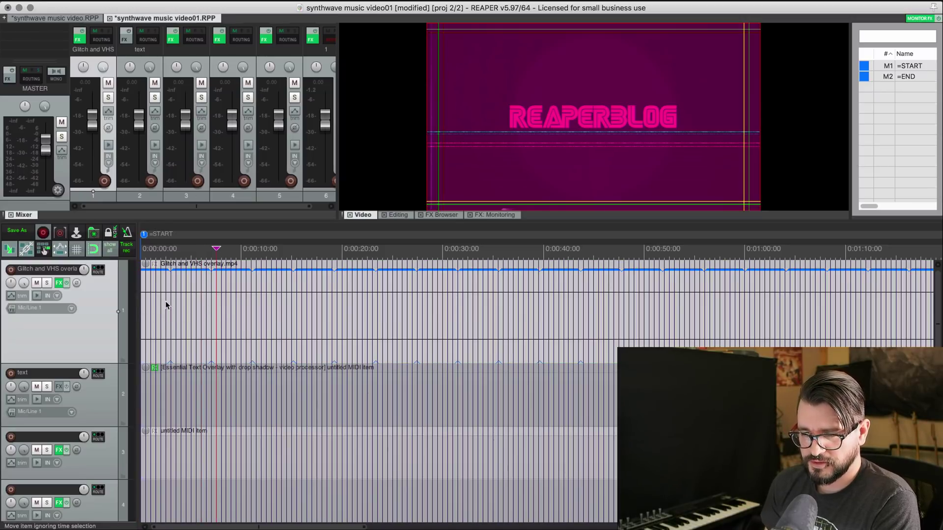
key(F5)
scroll(196, 344, down, 5)
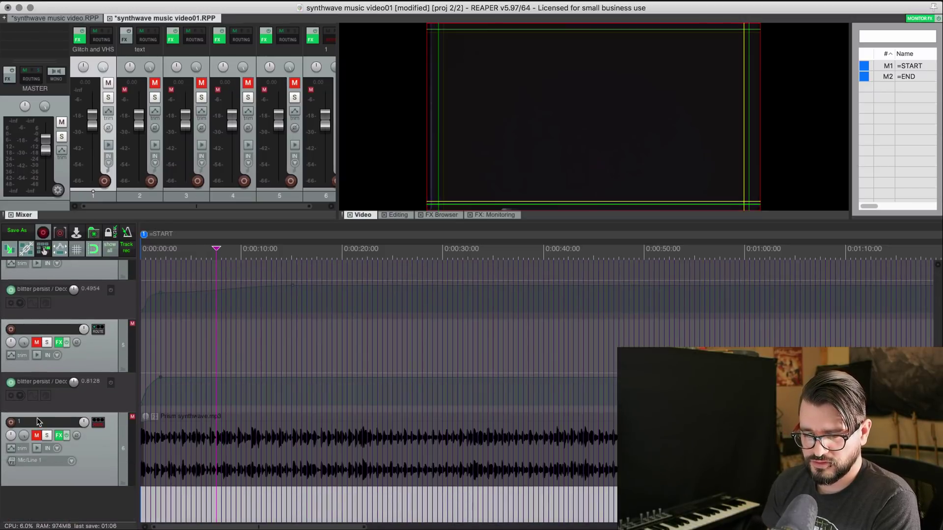
scroll(236, 370, up, 5)
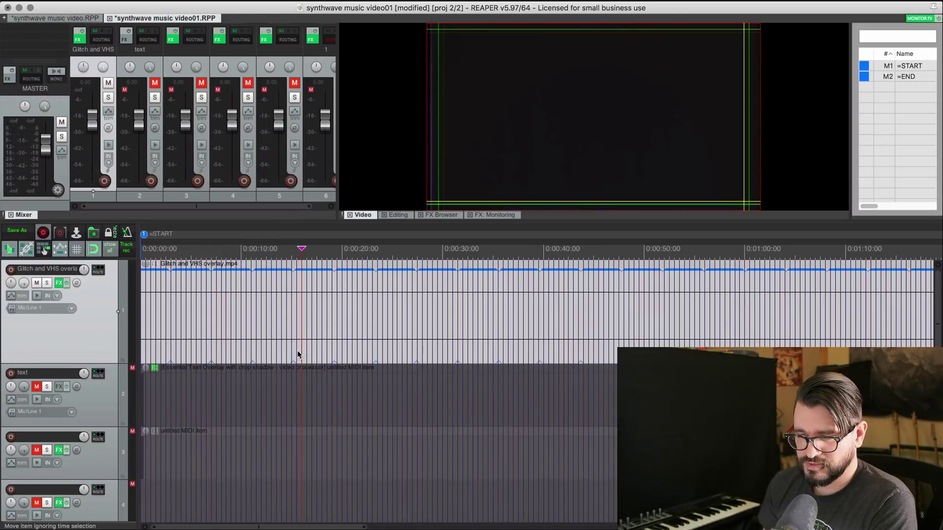
Show the Glitch and VHS overlay's effects chain and unmute tracks 2, 3, 5 and 6.
click(59, 283)
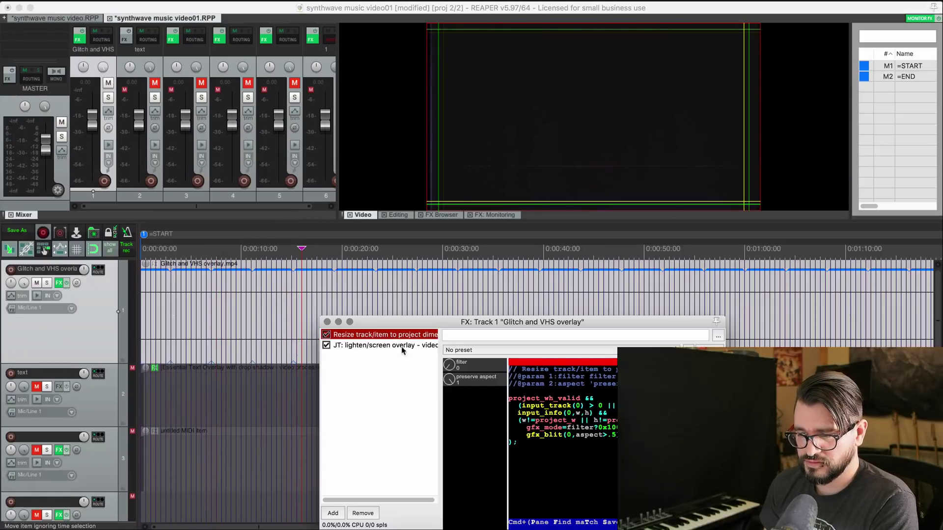
click(367, 345)
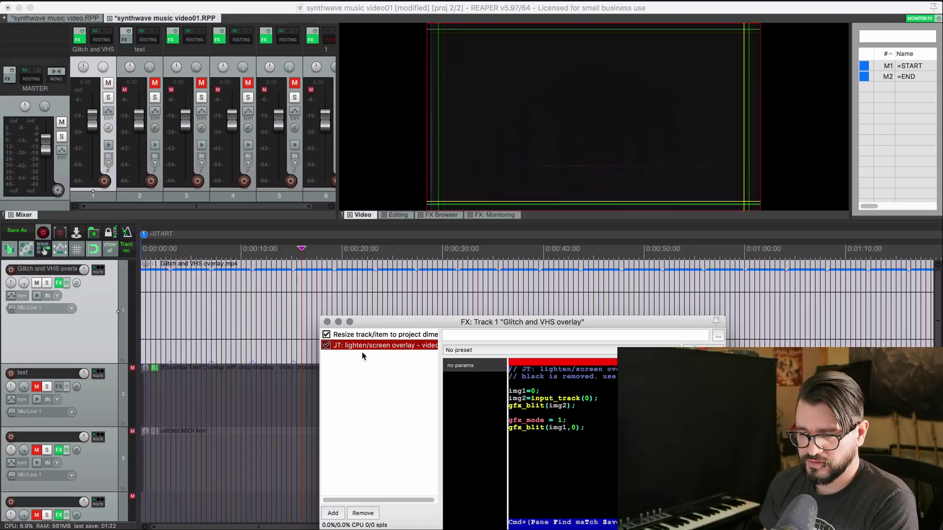
drag(491, 321, 450, 275)
drag(36, 387, 37, 516)
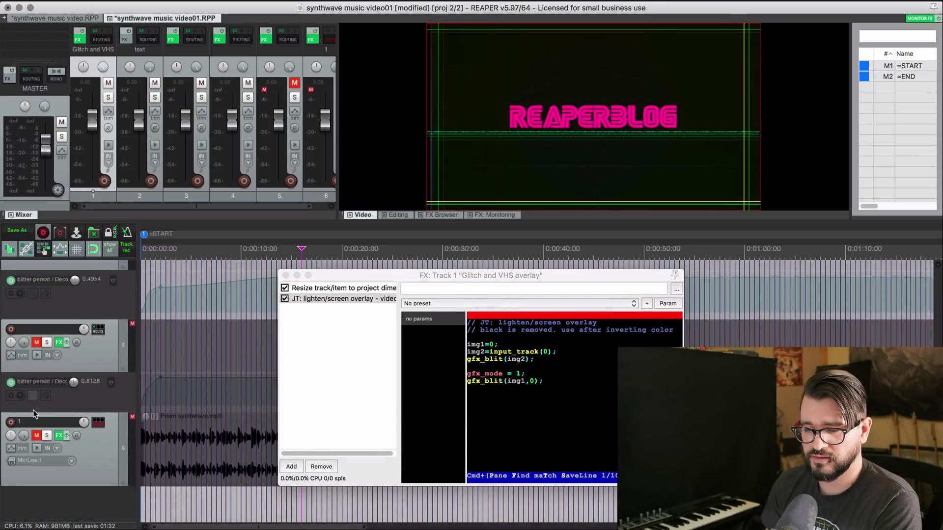
drag(36, 436, 36, 342)
scroll(59, 393, up, 5)
Bypass the JT lighten/screen overlay during playback, then turn it back on.
click(285, 298)
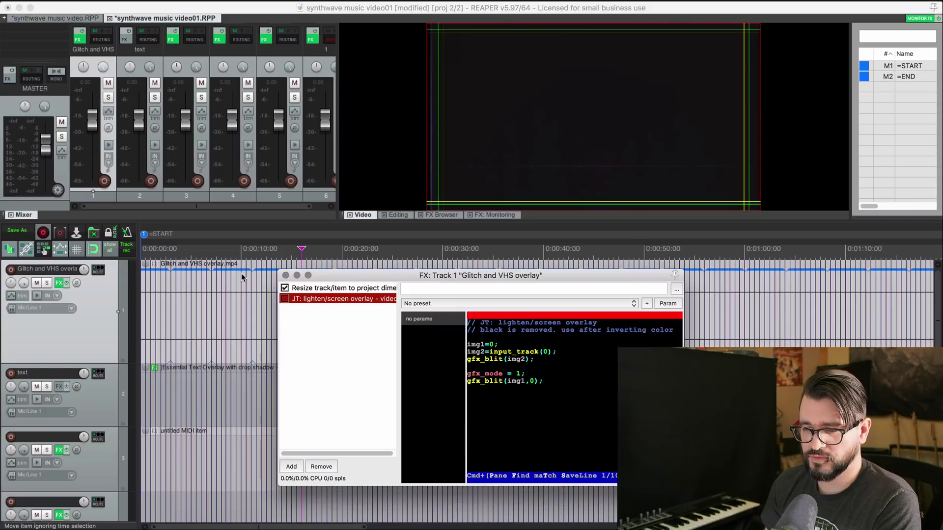
click(224, 311)
key(space)
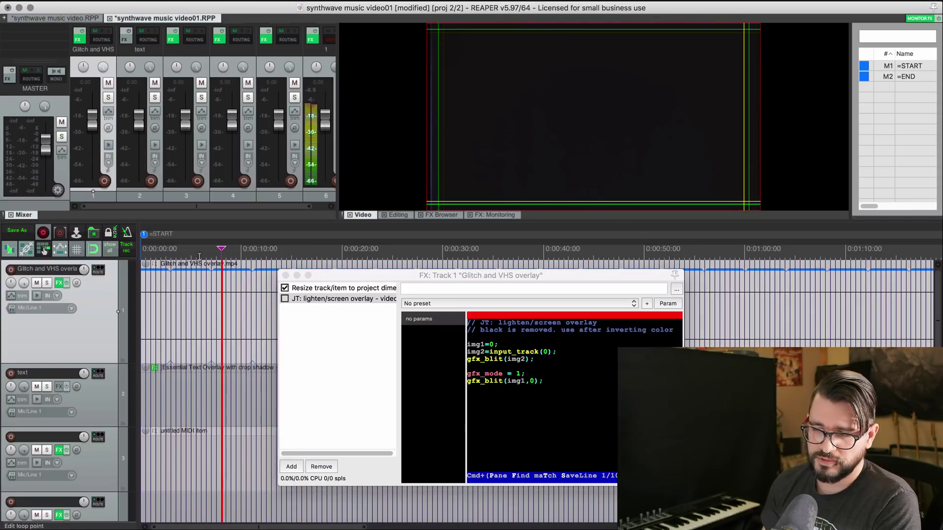
click(296, 332)
click(375, 315)
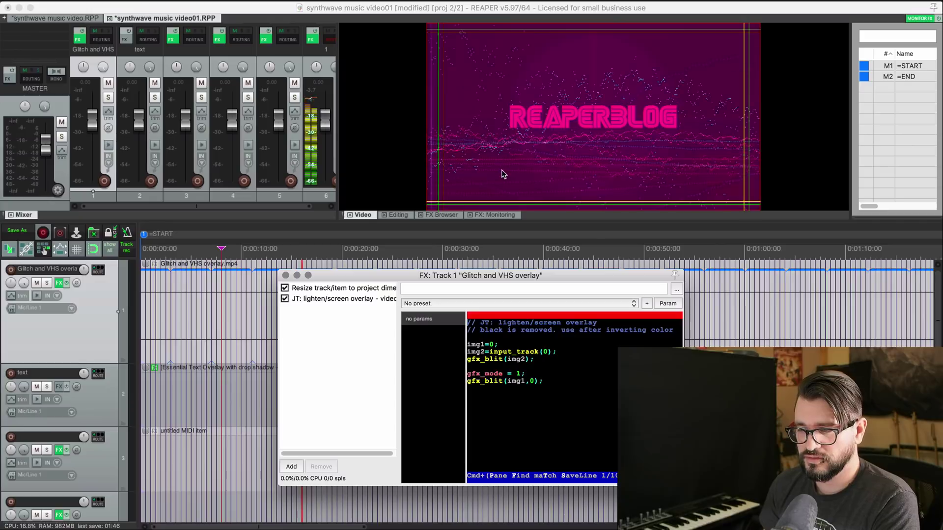
drag(442, 275, 391, 308)
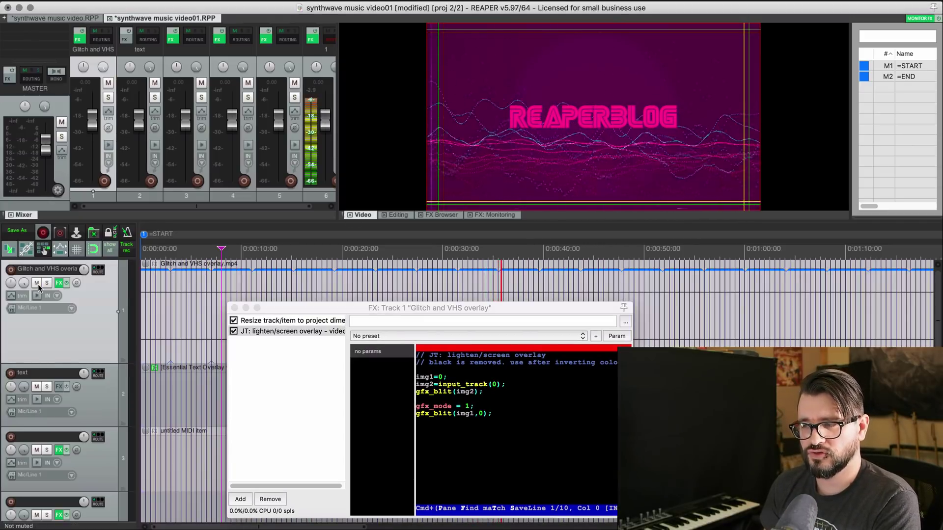
Compare the Glitch and VHS overlay muted versus unmuted, dock the preview, and return playback near the start.
click(37, 283)
click(36, 283)
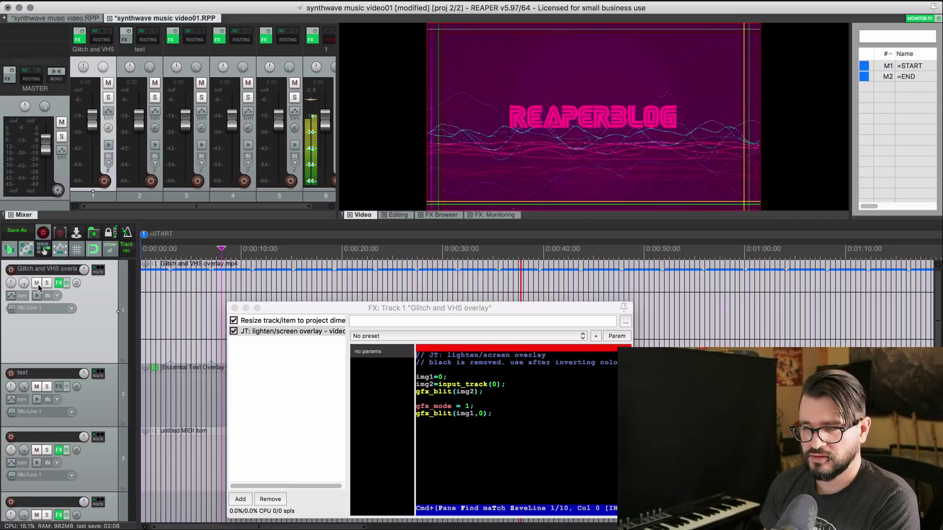
click(37, 283)
click(37, 284)
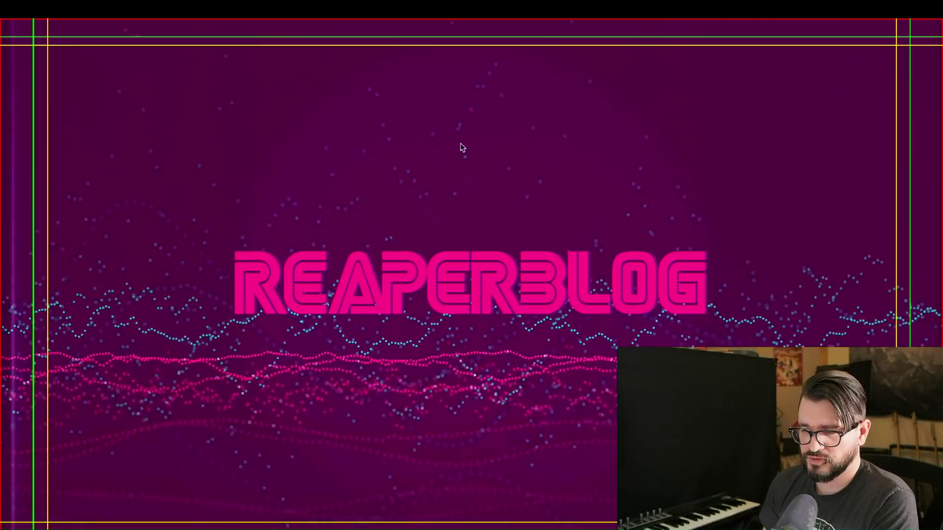
double_click(432, 172)
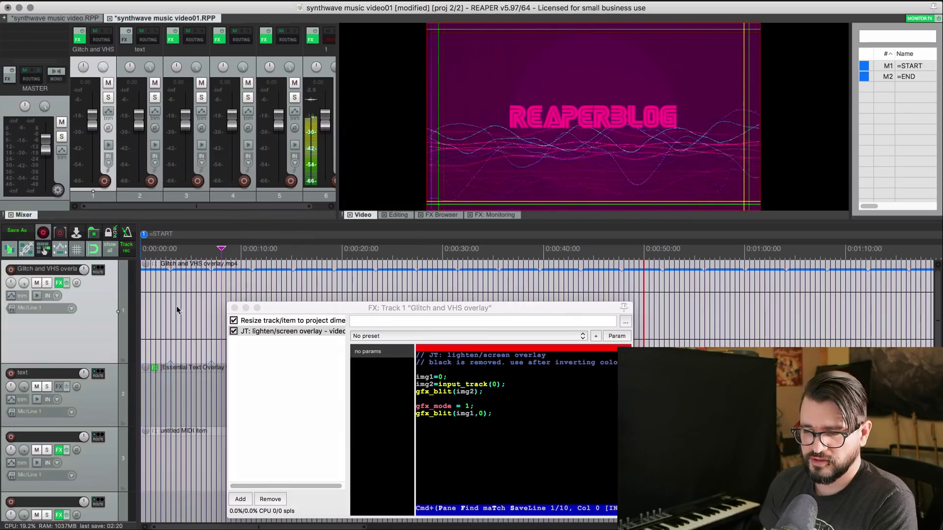
click(189, 316)
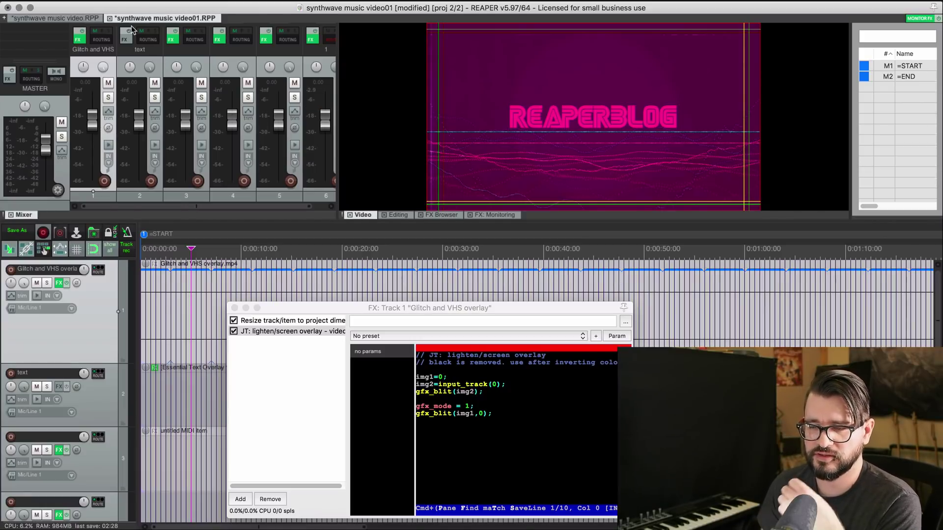
click(95, 19)
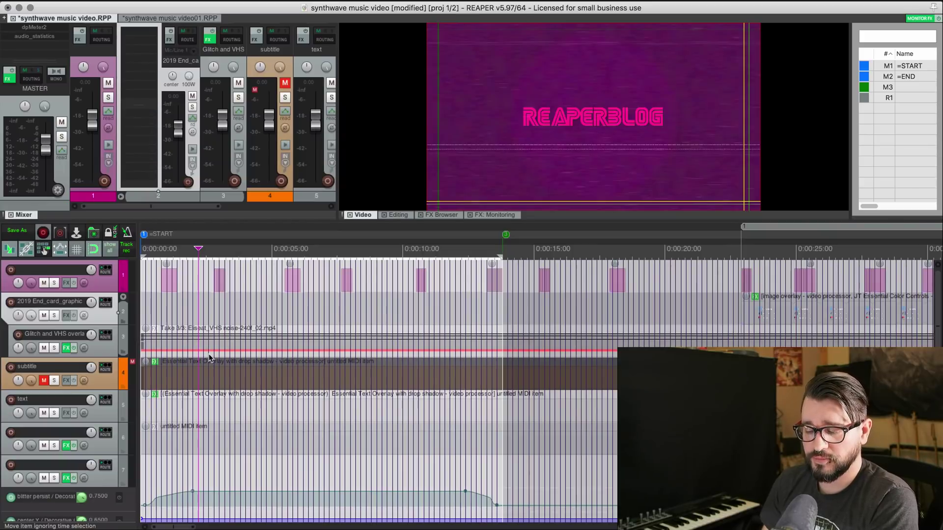
scroll(210, 359, down, 8)
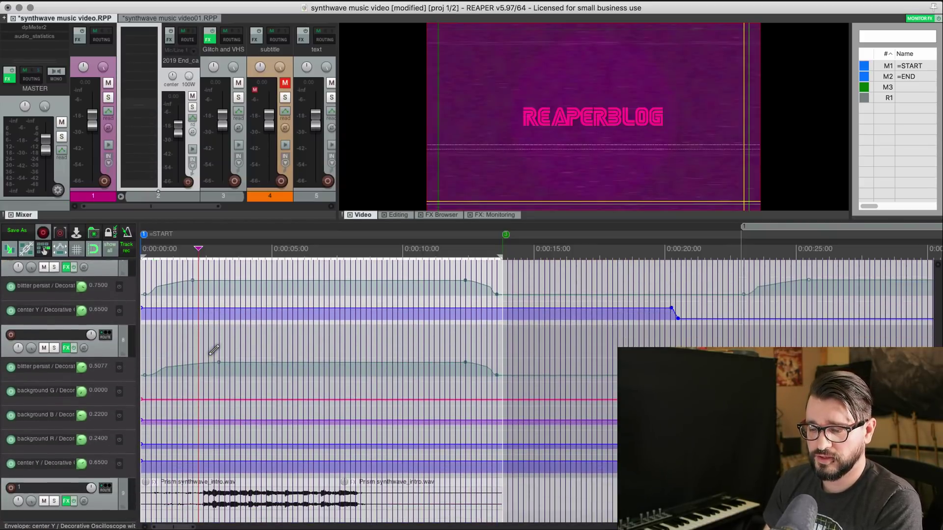
scroll(214, 350, down, 1)
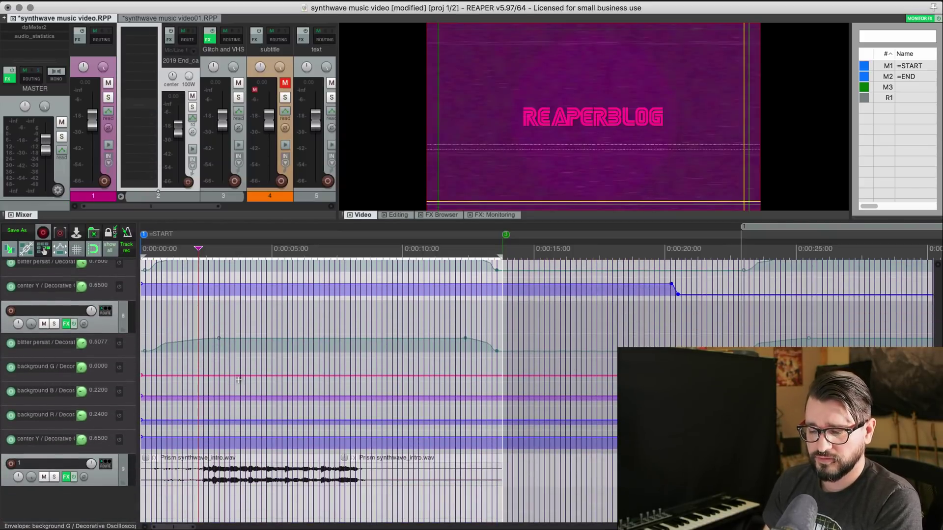
click(264, 480)
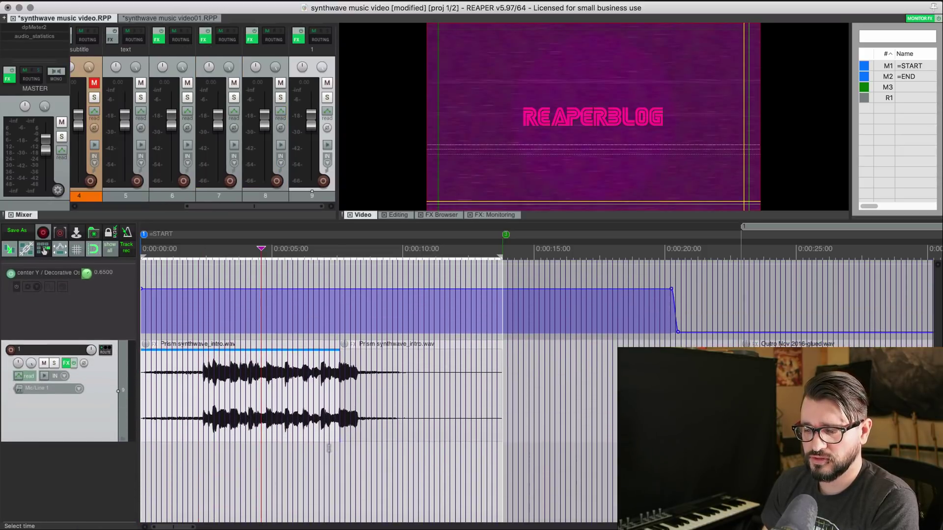
scroll(270, 489, up, 1)
drag(209, 442, 297, 424)
scroll(242, 438, up, 4)
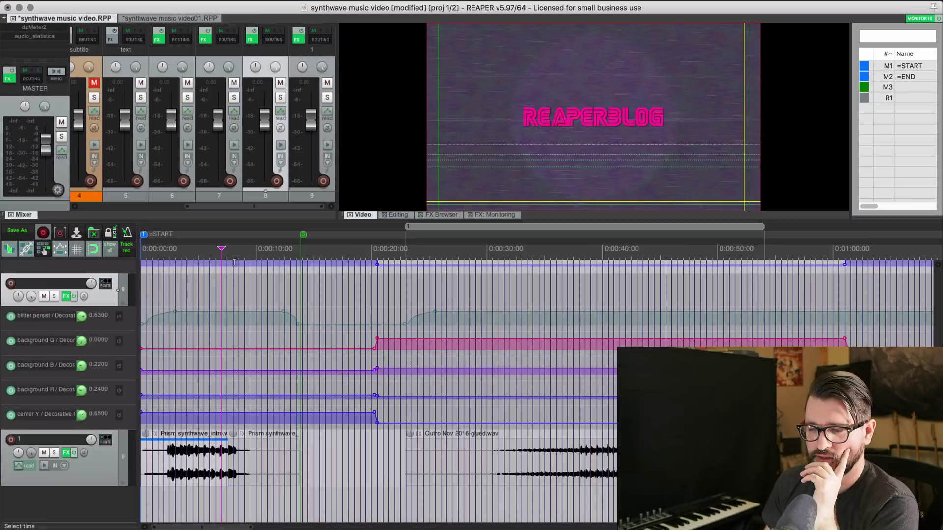
key(grave)
scroll(242, 307, up, 8)
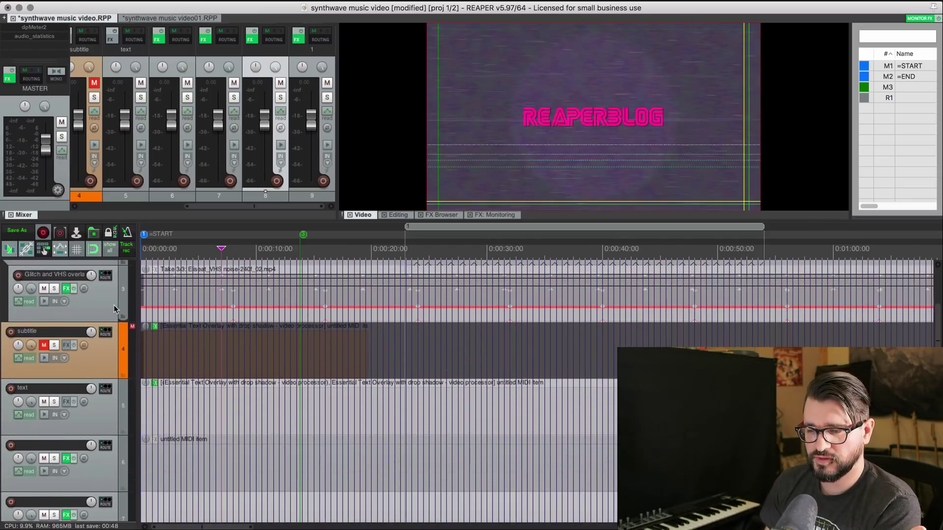
Audition the Glitch and VHS overlay takes at about 3.8 seconds, settling on the third take.
scroll(166, 301, up, 4)
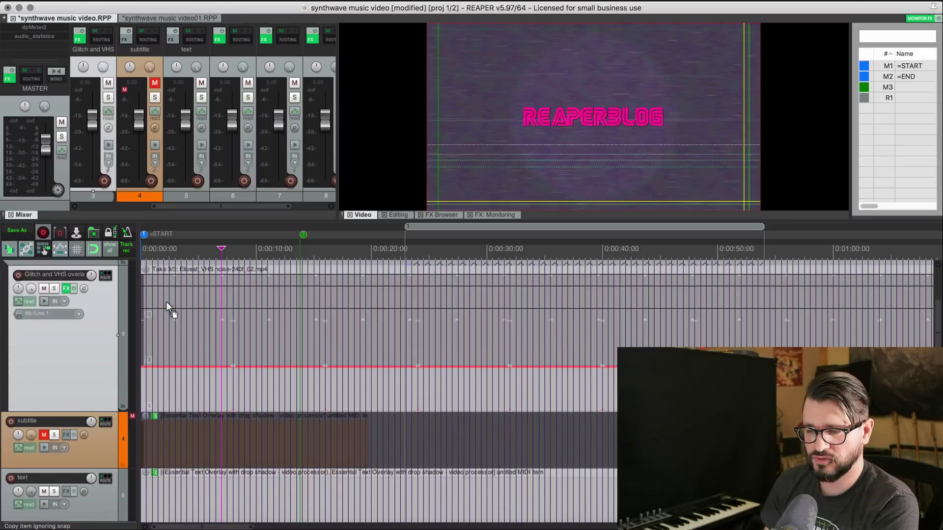
scroll(172, 343, up, 3)
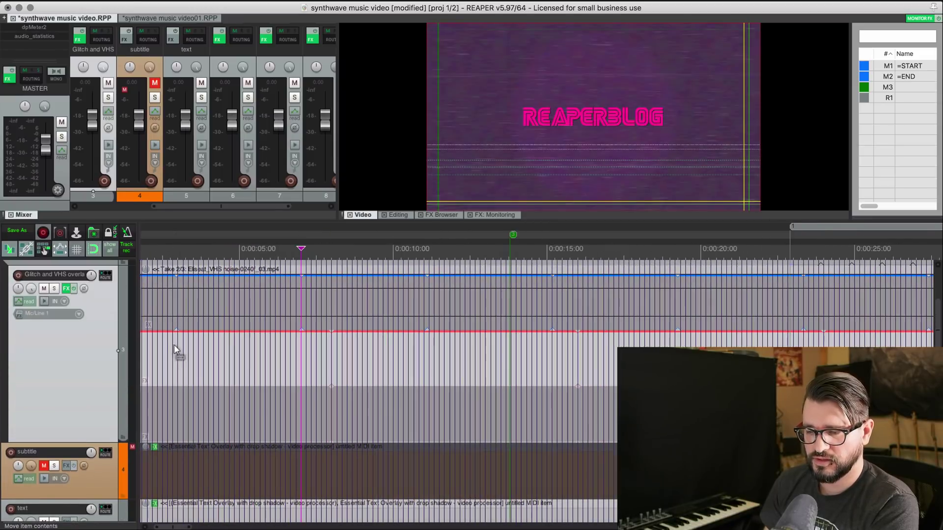
click(176, 404)
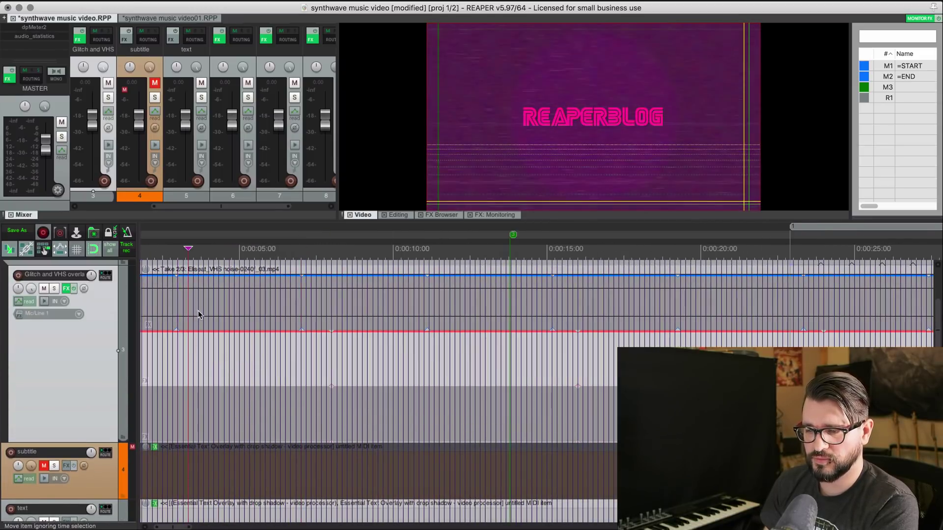
click(204, 314)
scroll(214, 311, up, 3)
click(225, 385)
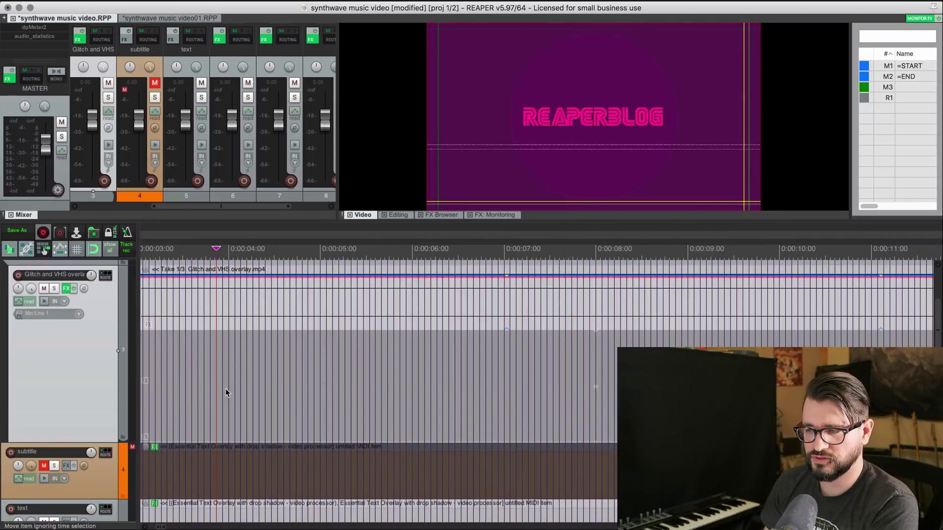
Select the overlay video item, preview it full screen, and bring up the track's effects chain.
click(225, 453)
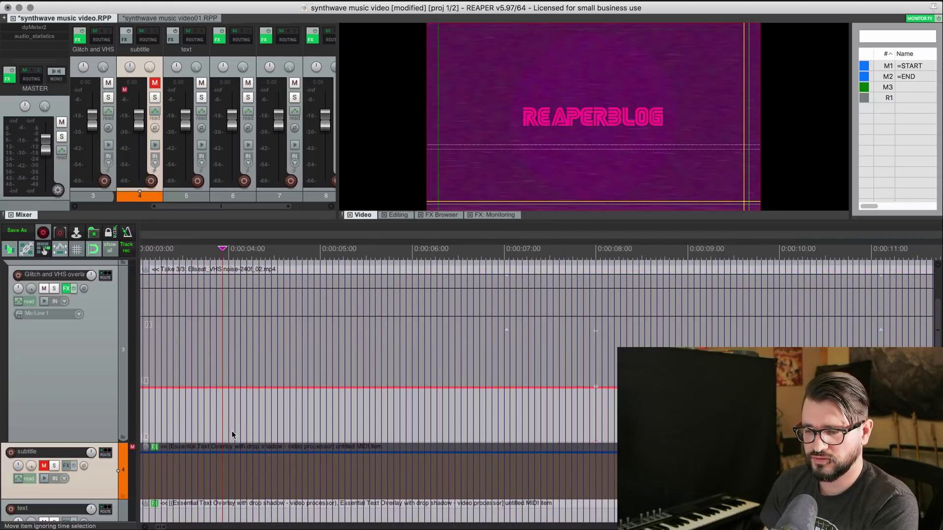
click(226, 417)
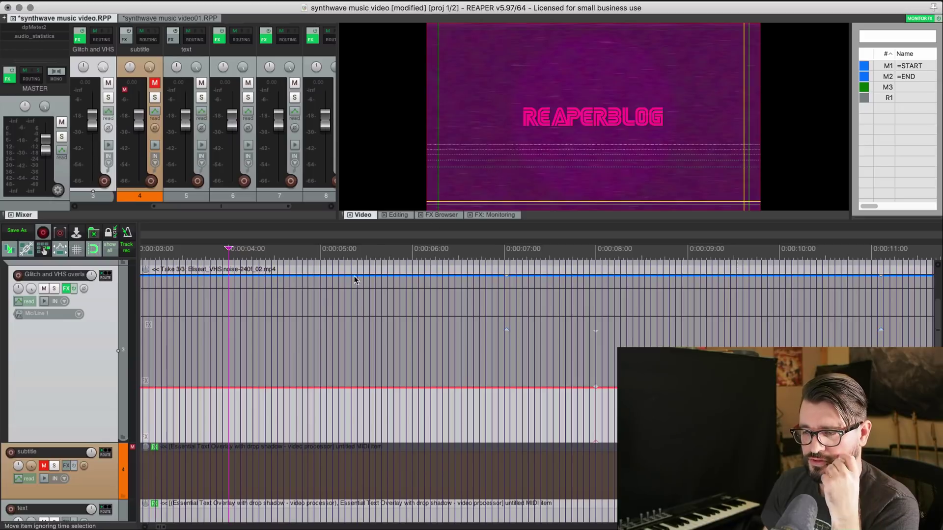
double_click(502, 126)
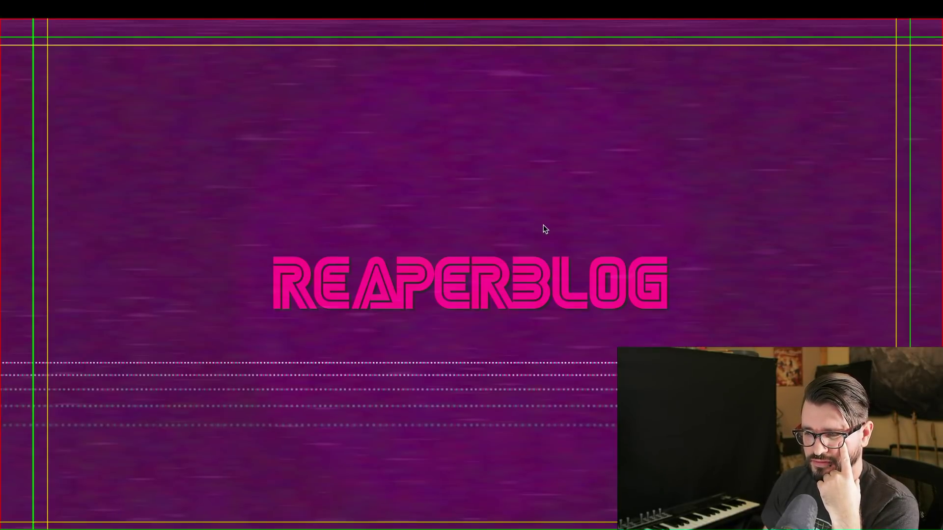
double_click(538, 213)
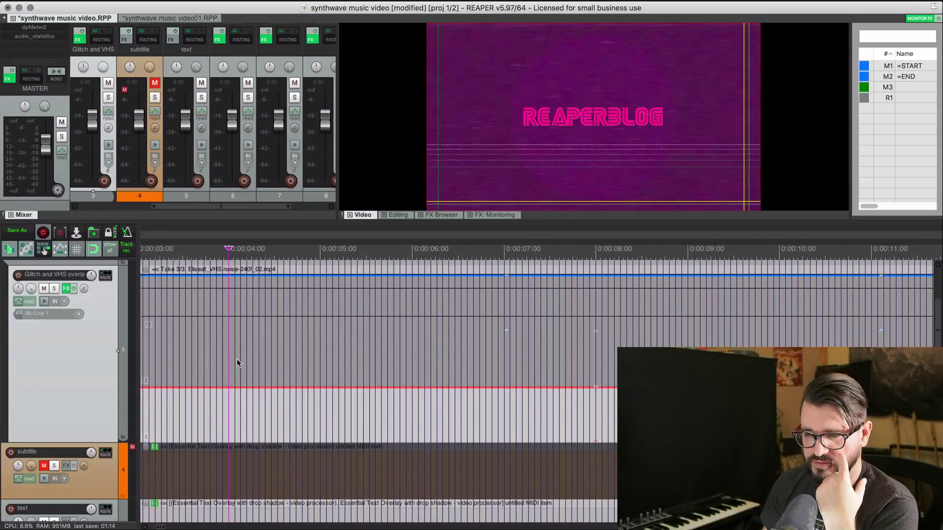
scroll(237, 361, up, 1)
click(67, 299)
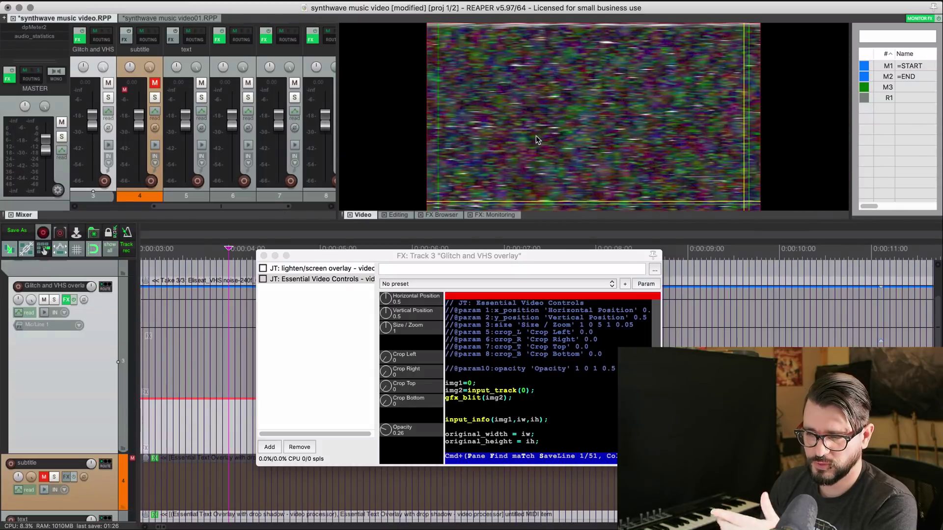
Re-enable lighten/screen overlay and Essential Video Controls, setting the glitch overlay opacity to 0.26.
click(264, 269)
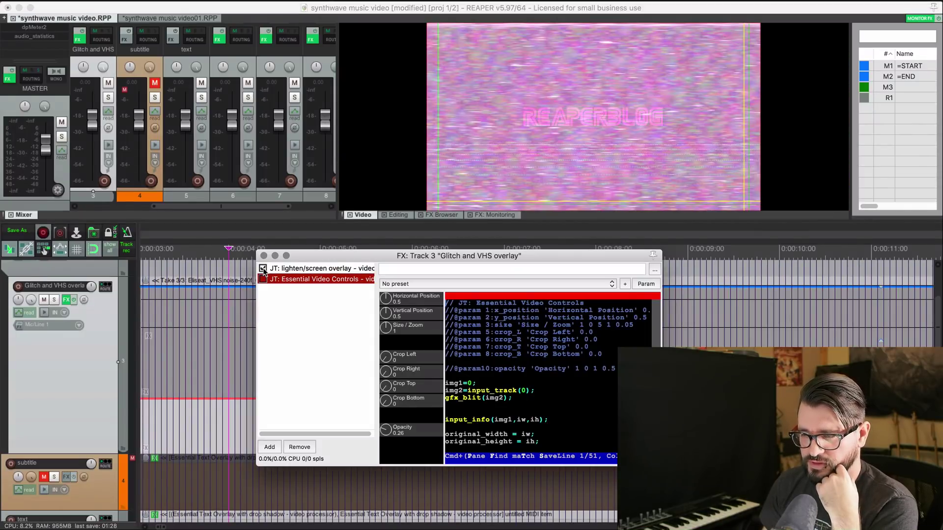
click(288, 270)
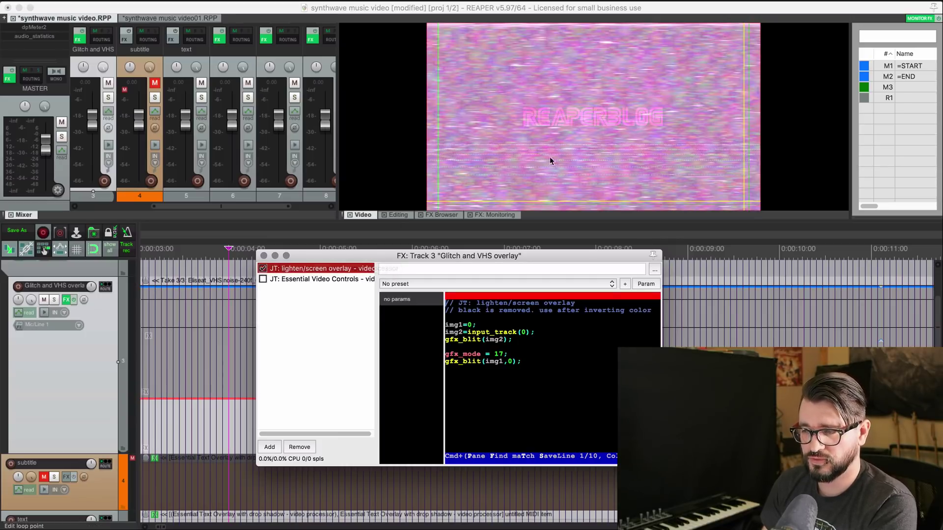
click(264, 279)
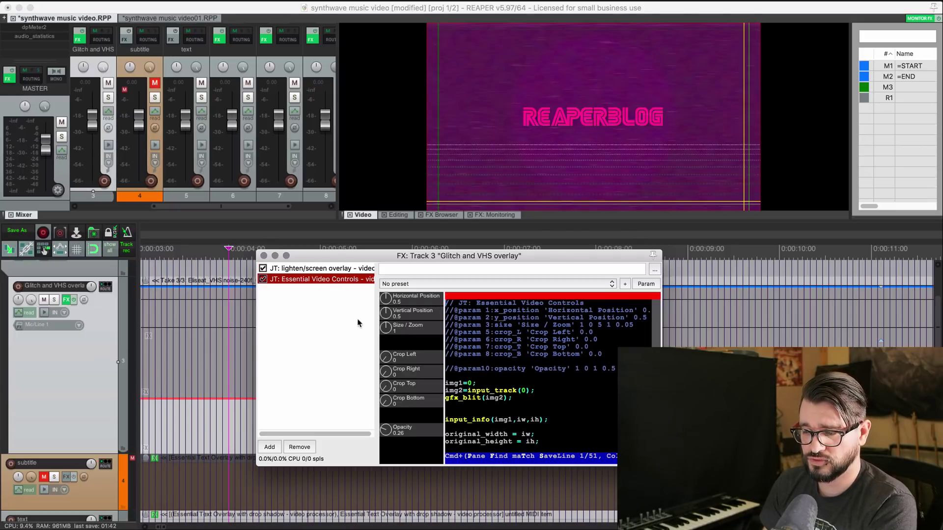
click(396, 445)
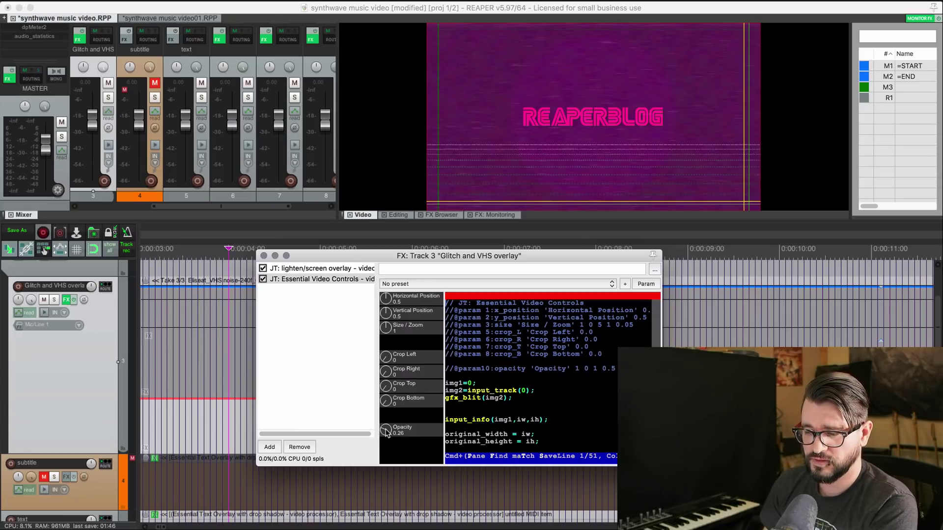
drag(387, 432, 396, 155)
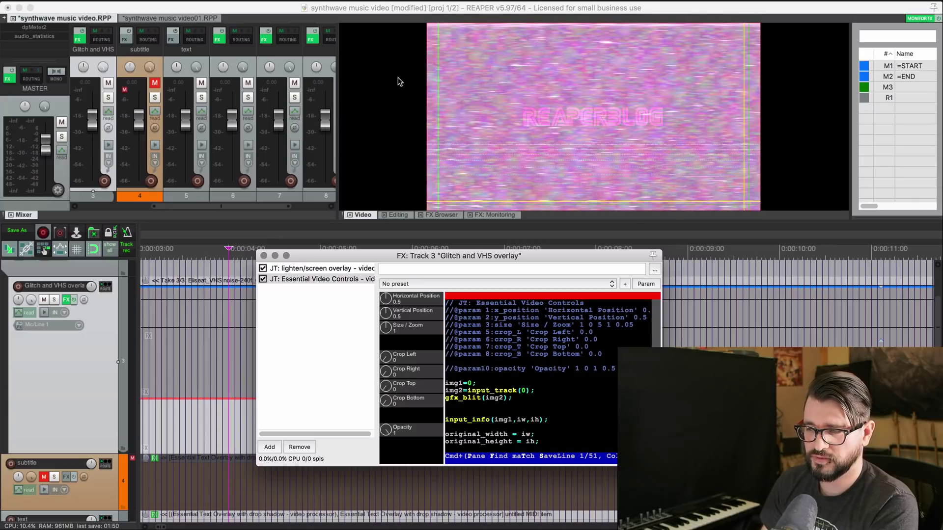
drag(399, 81, 385, 266)
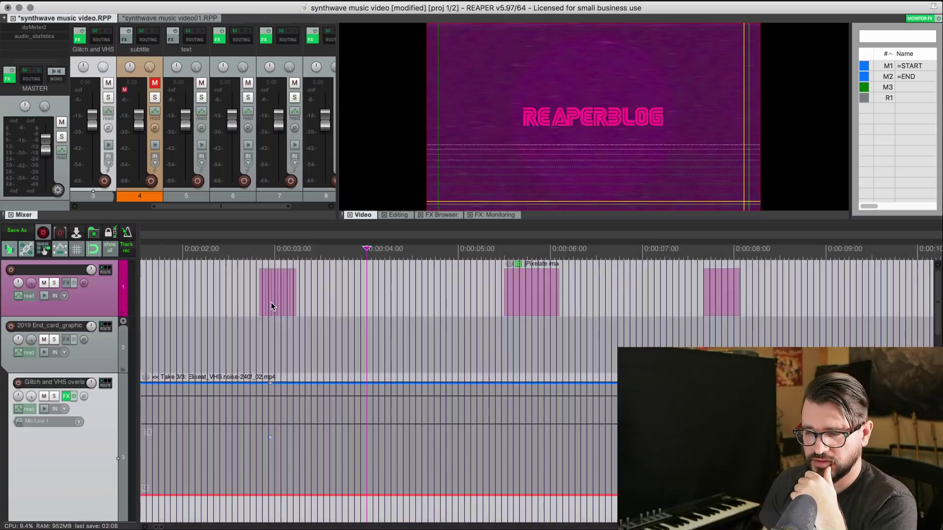
scroll(271, 306, left, 10)
Bring up the first pixelate item's effects on track 1 with Shift+E.
click(221, 253)
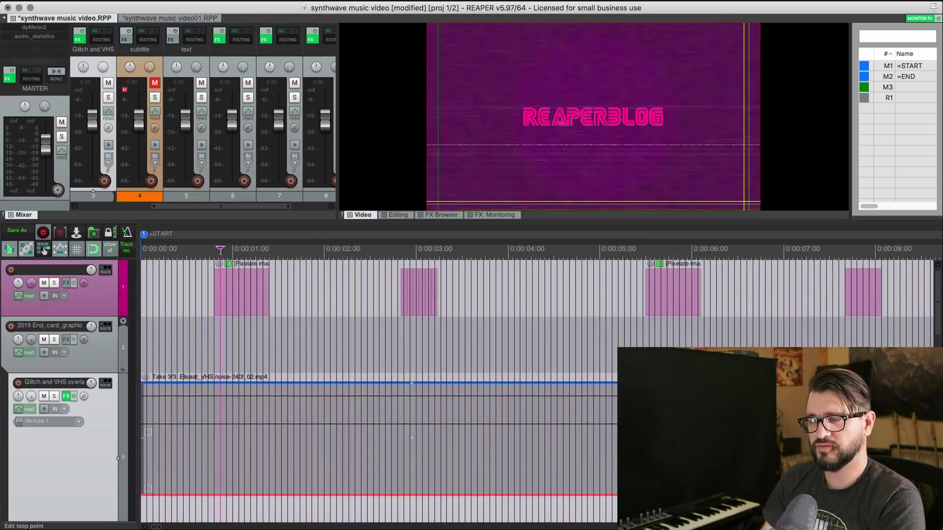
scroll(228, 269, up, 5)
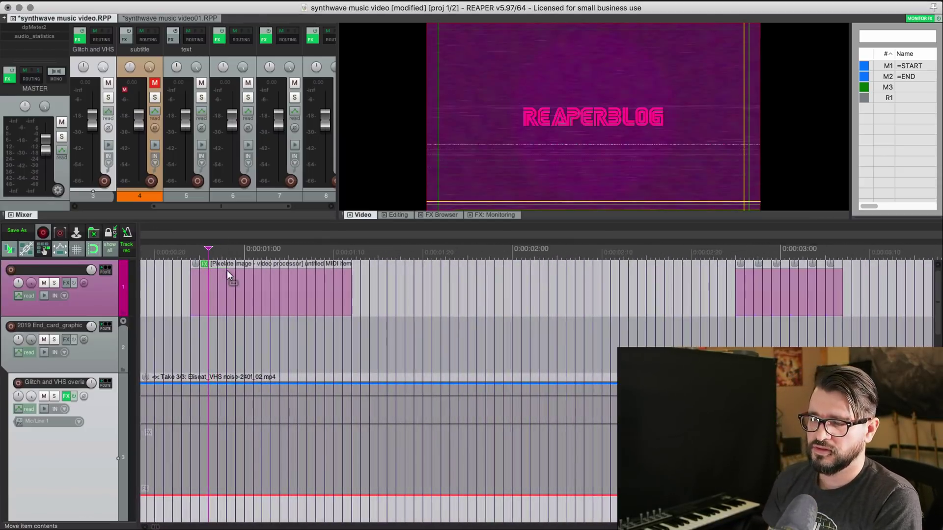
scroll(227, 271, down, 2)
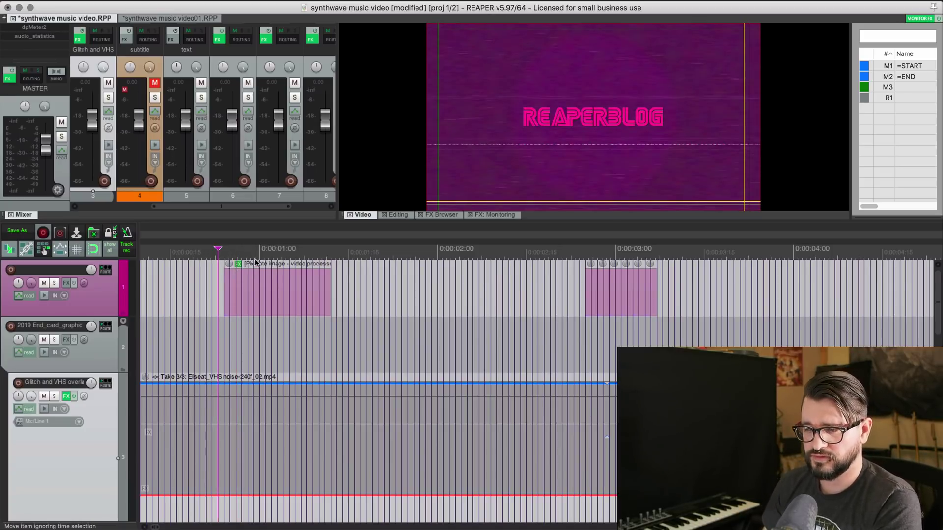
click(242, 271)
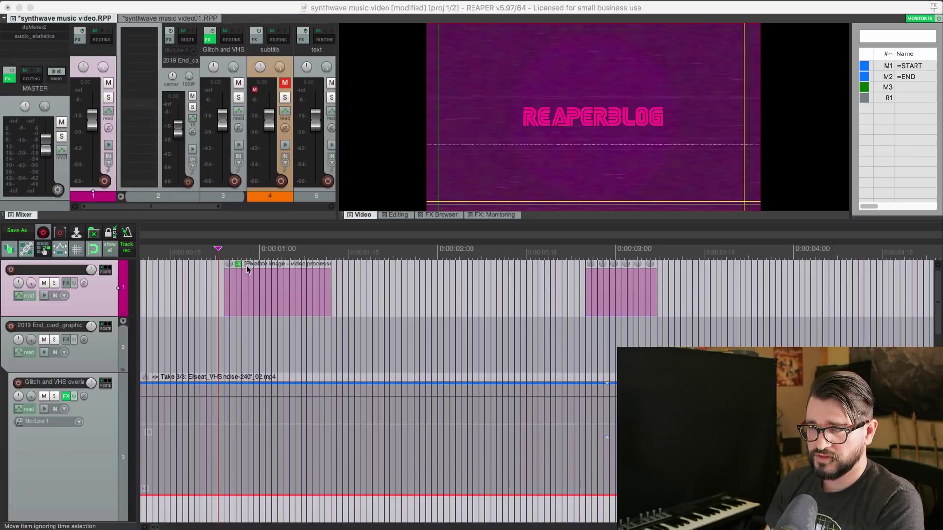
key(shift+e)
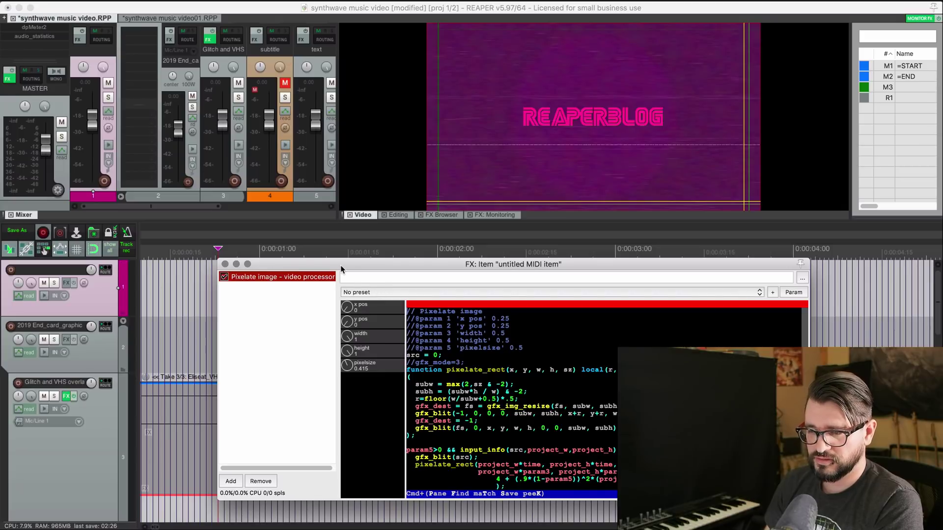
drag(341, 265, 398, 264)
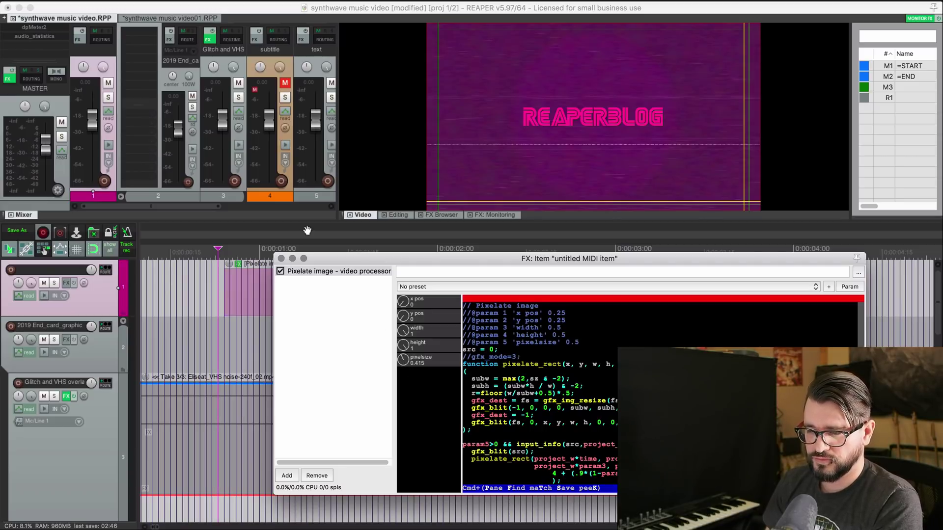
Inspect the Pixelate image effect (pixelsize 0.415) in a full-screen video preview.
click(281, 274)
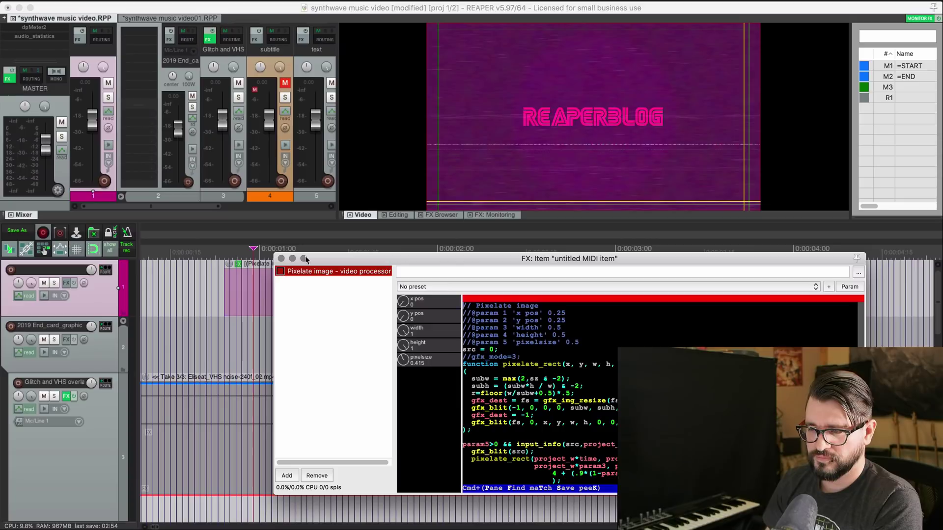
double_click(517, 140)
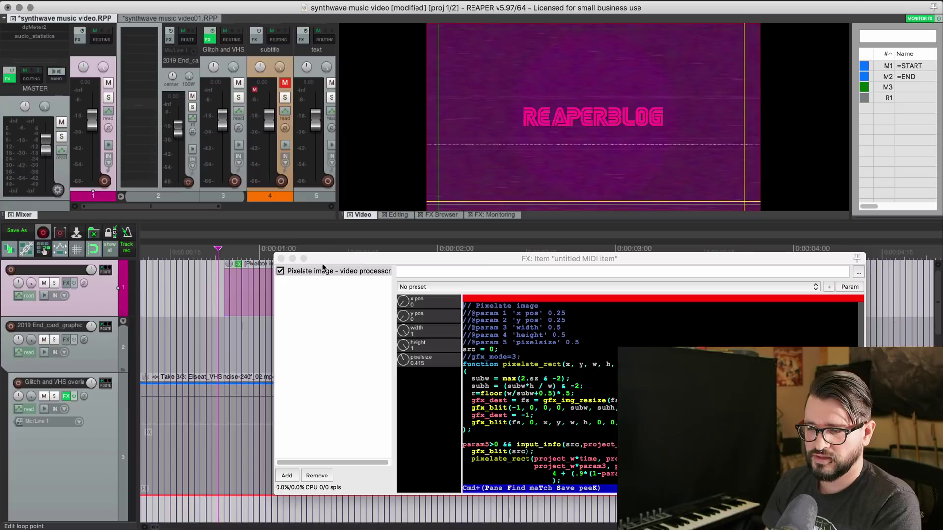
scroll(218, 323, down, 3)
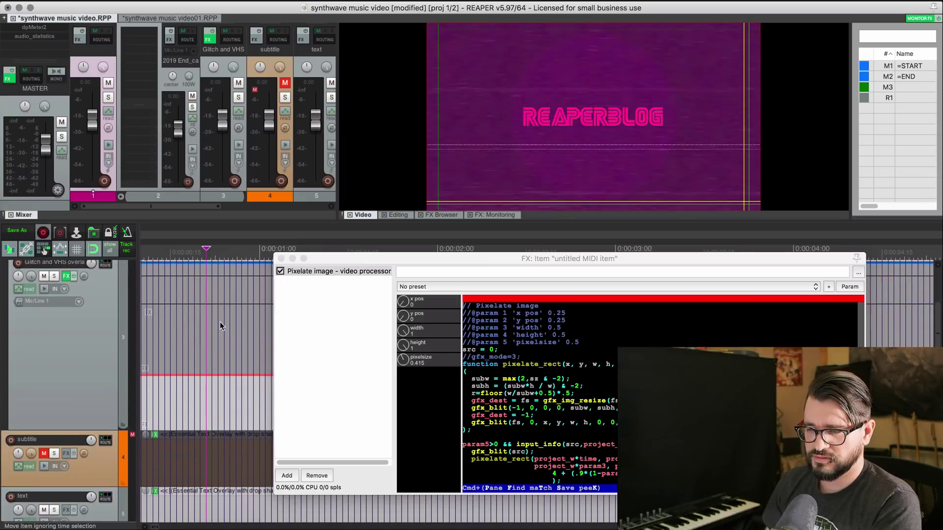
double_click(516, 154)
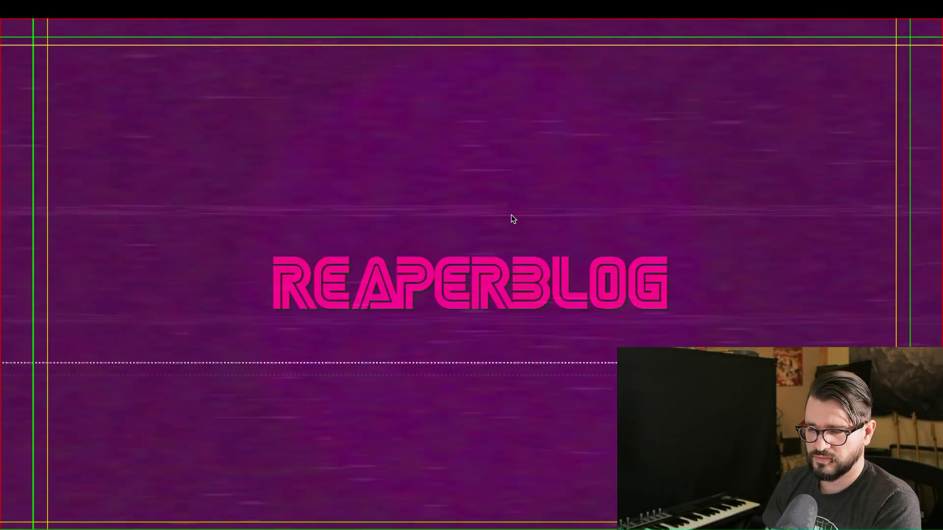
double_click(490, 246)
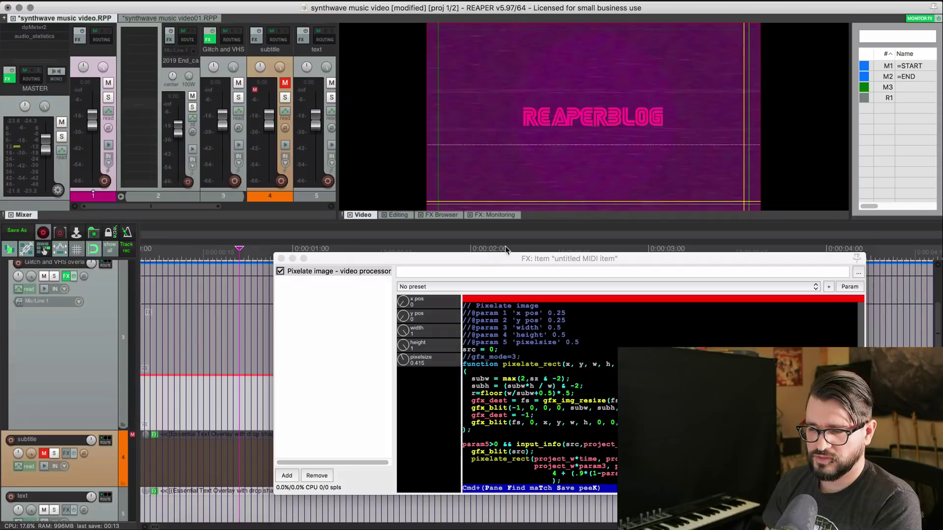
drag(344, 261, 311, 343)
Close the Pixelate window and glance at a pink glitch item's RGB decompose effect.
scroll(260, 302, up, 3)
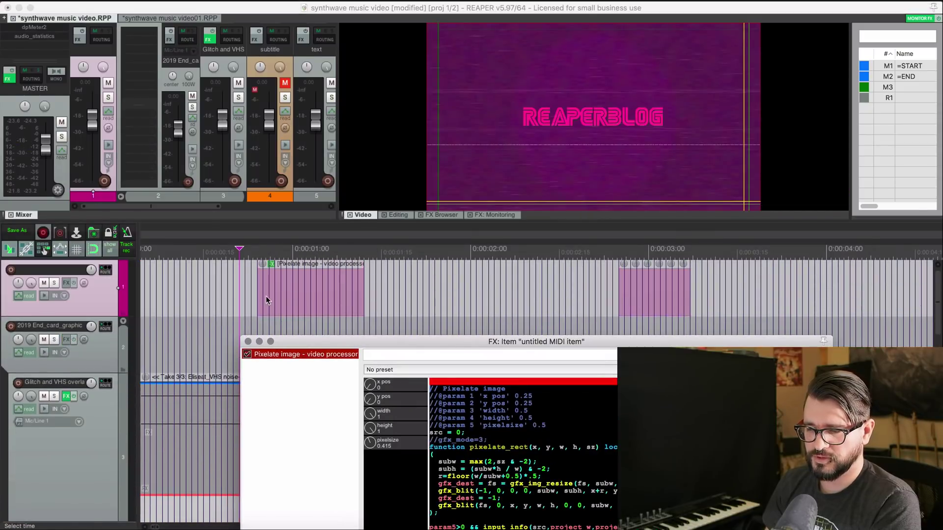
click(248, 341)
scroll(503, 278, right, 5)
click(327, 299)
scroll(327, 301, up, 5)
scroll(326, 301, down, 1)
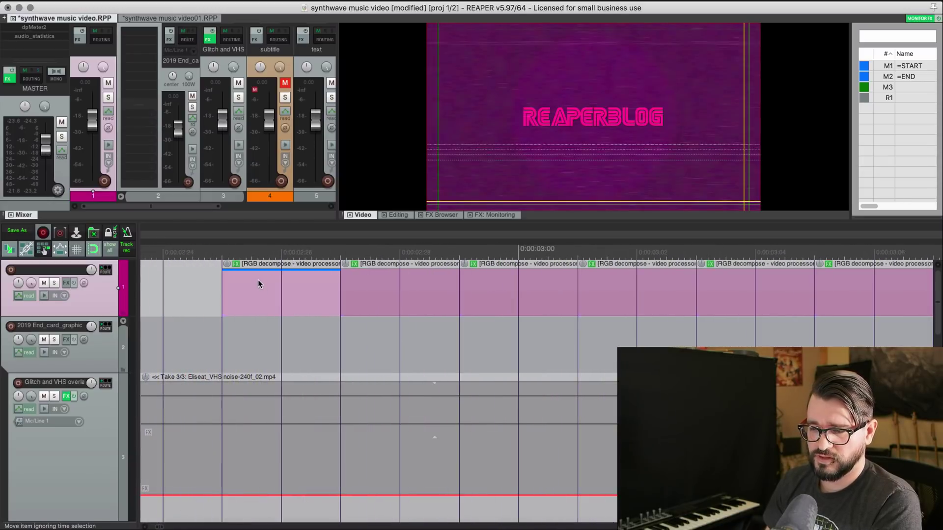
click(236, 264)
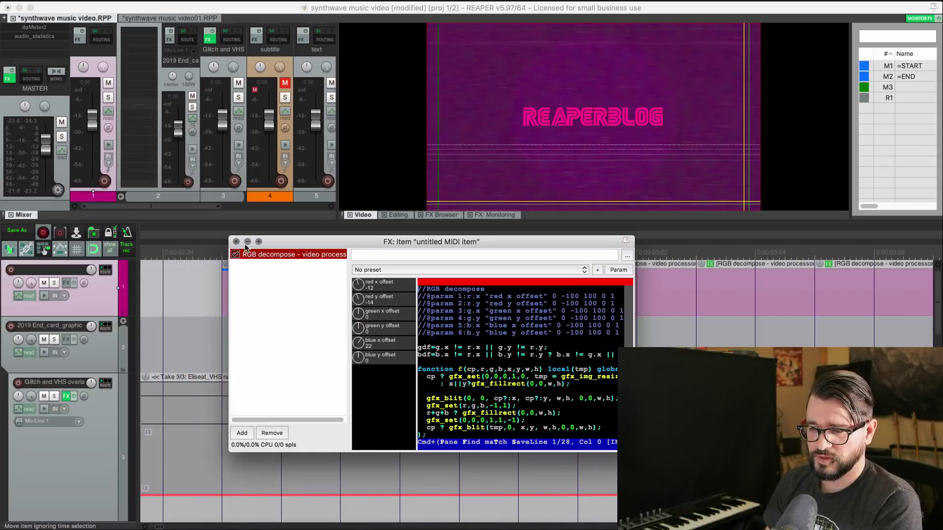
click(236, 242)
Compare RGB decompose offsets on the first two glitch items; the second uses green y -20, blue x 22.
scroll(223, 290, right, 2)
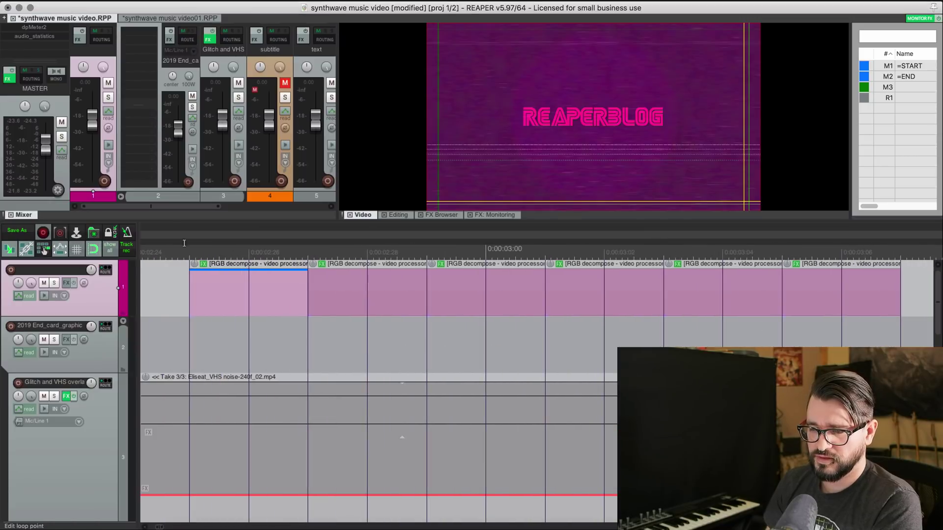
click(192, 251)
click(222, 269)
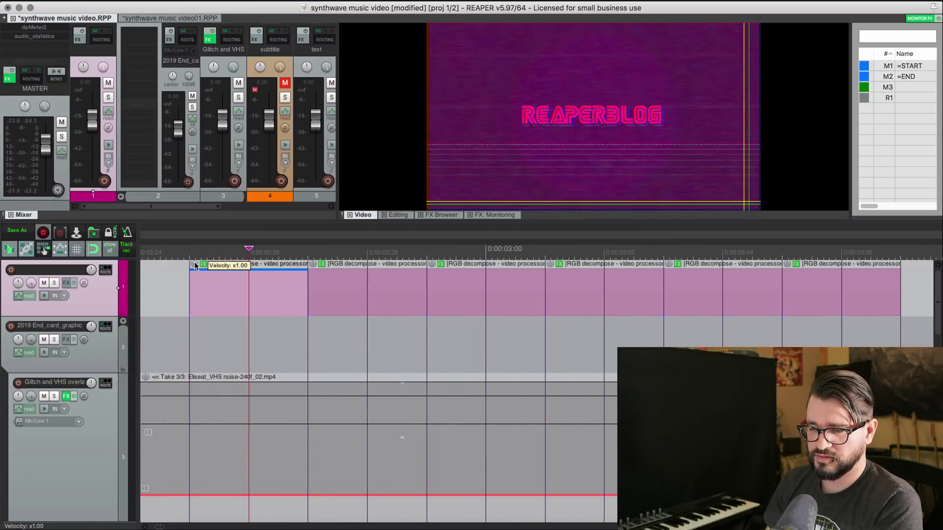
click(204, 264)
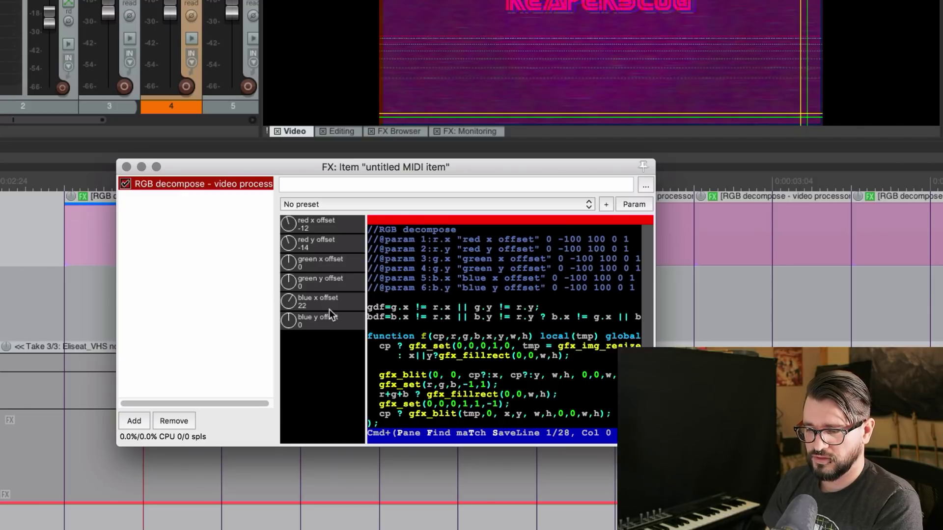
click(127, 167)
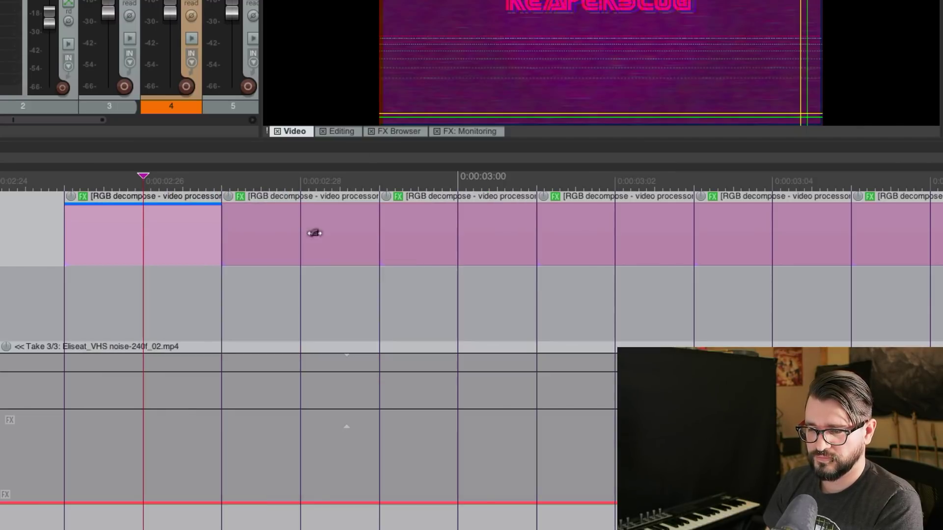
click(295, 225)
click(240, 196)
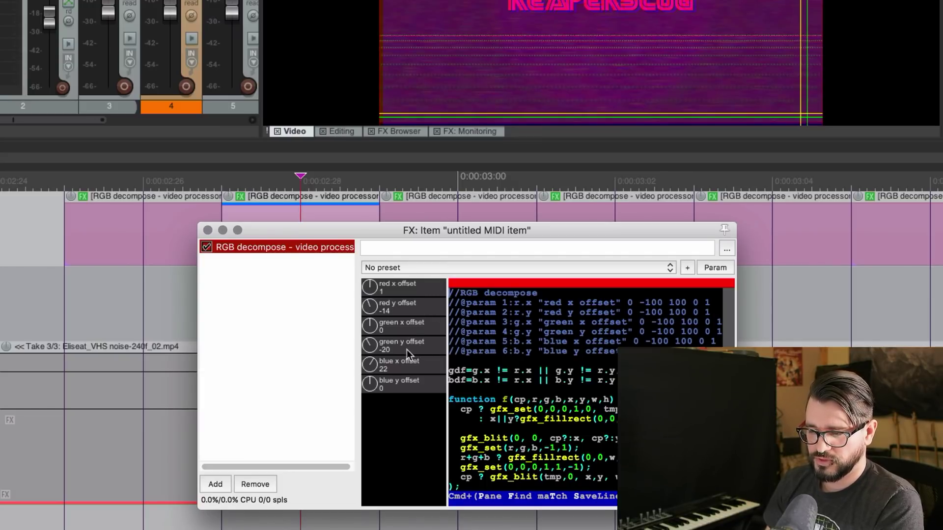
click(207, 230)
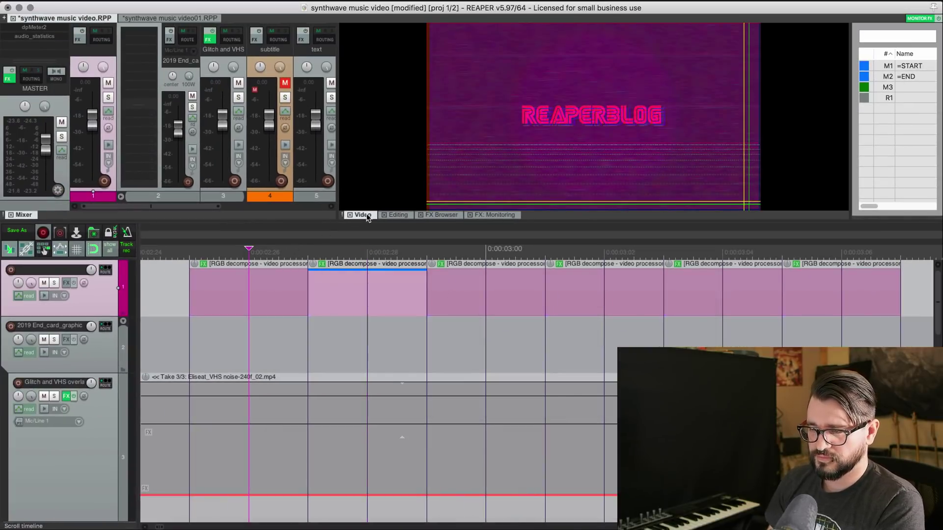
Zoom out the arrange view and check the video in full-screen preview.
scroll(691, 250, down, 5)
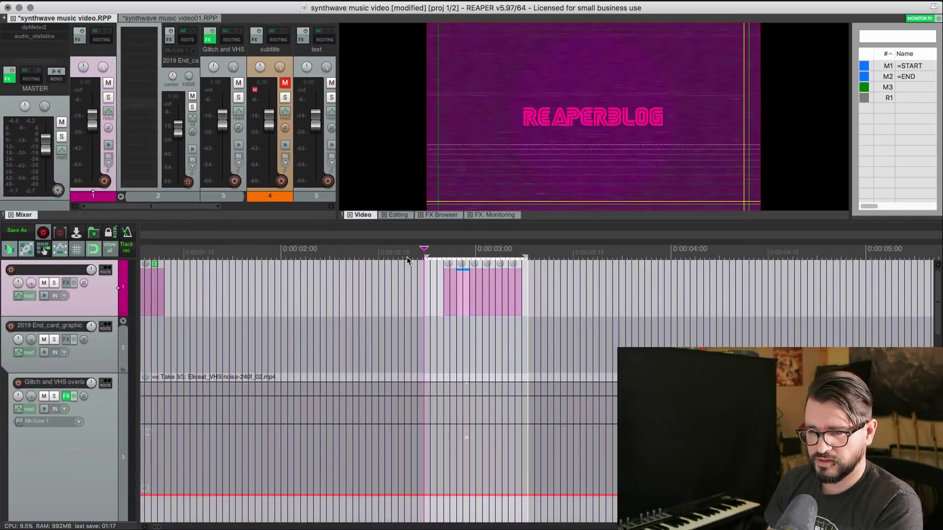
double_click(508, 139)
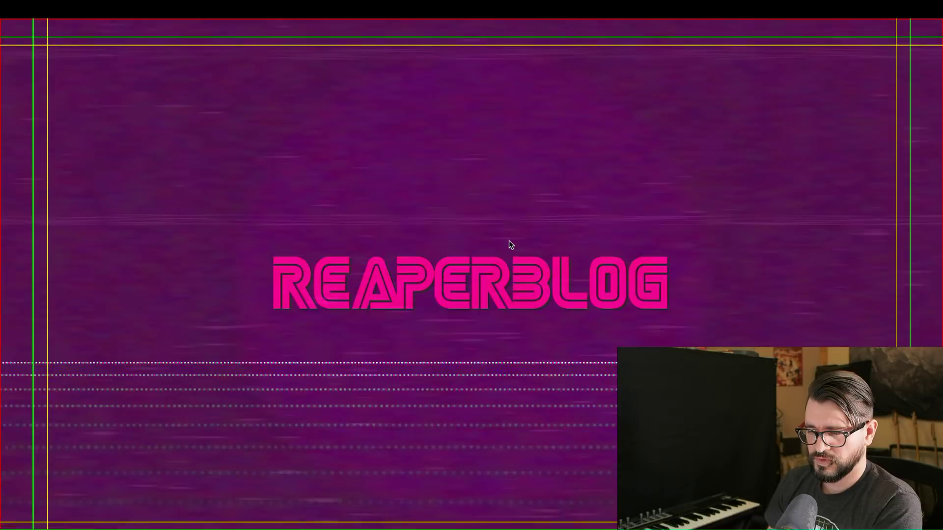
double_click(509, 241)
click(428, 298)
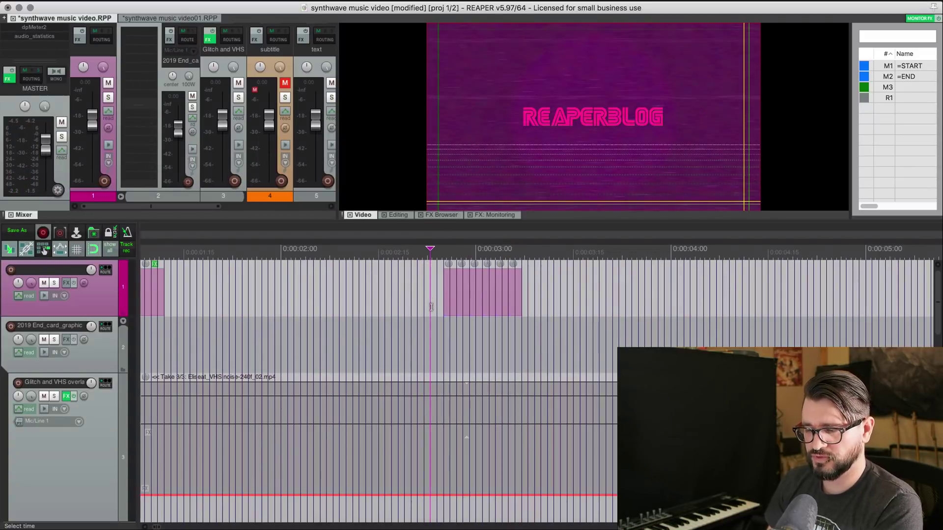
scroll(428, 297, right, 5)
Select the short glitch range and the Pixelate item near five seconds, then scroll toward 23 seconds.
drag(300, 259, 393, 261)
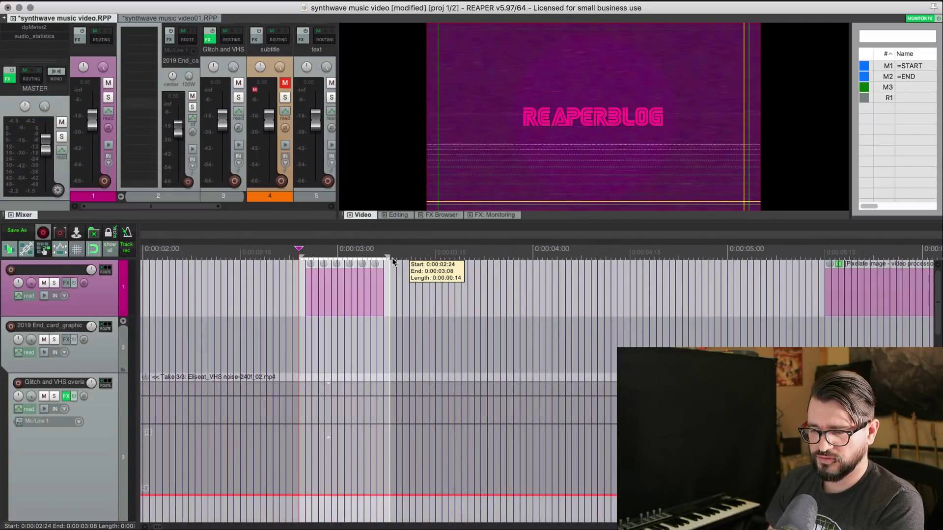
scroll(594, 310, right, 10)
drag(532, 307, 532, 308)
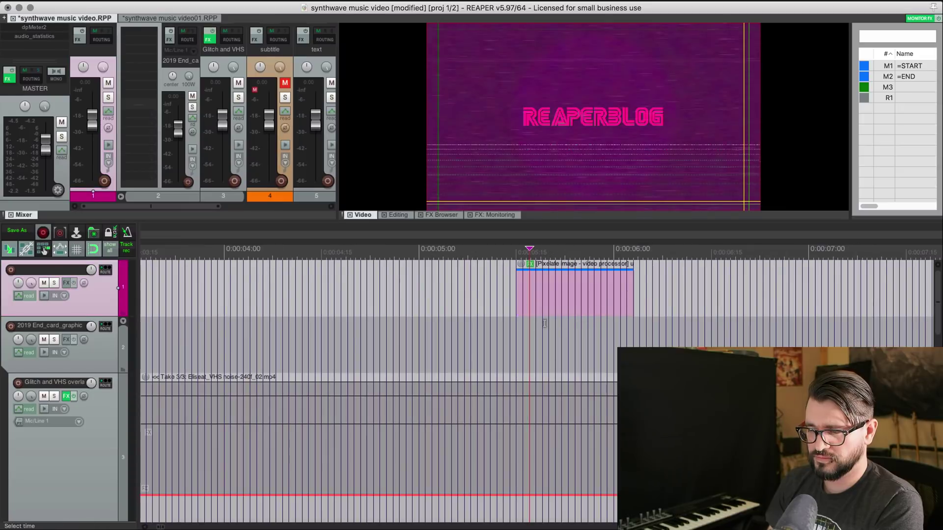
scroll(545, 324, down, 8)
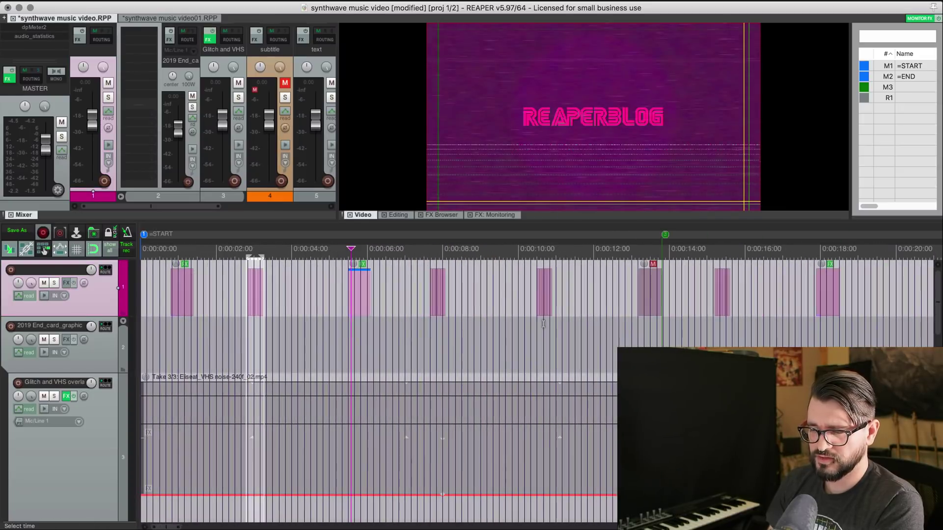
scroll(360, 290, down, 3)
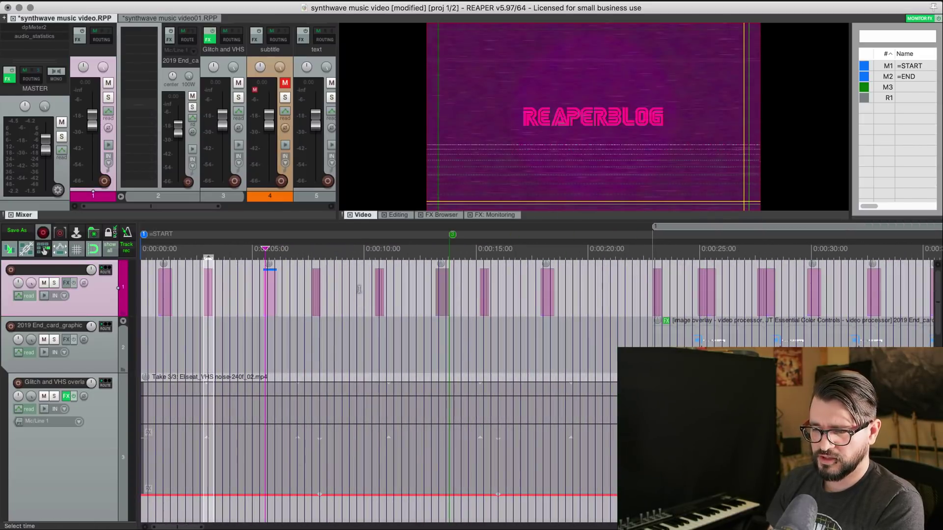
click(245, 290)
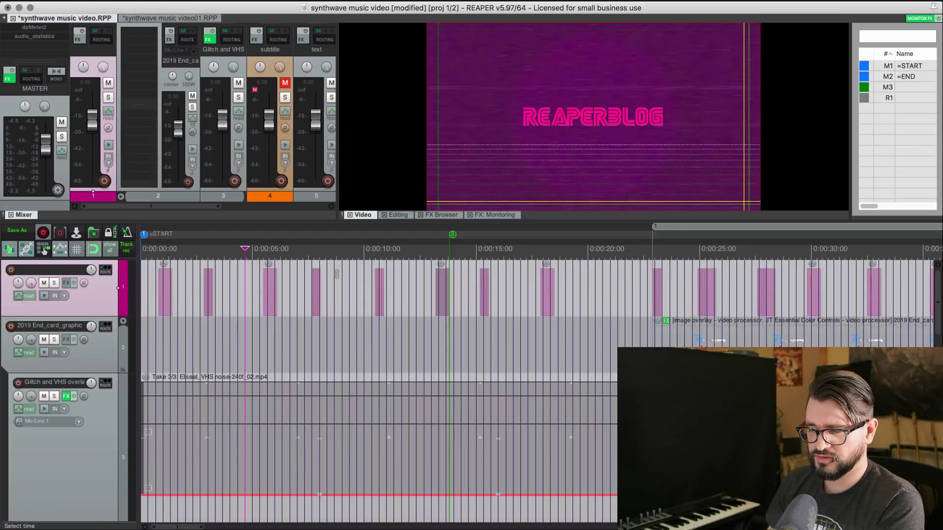
scroll(337, 274, right, 5)
scroll(337, 274, right, 5)
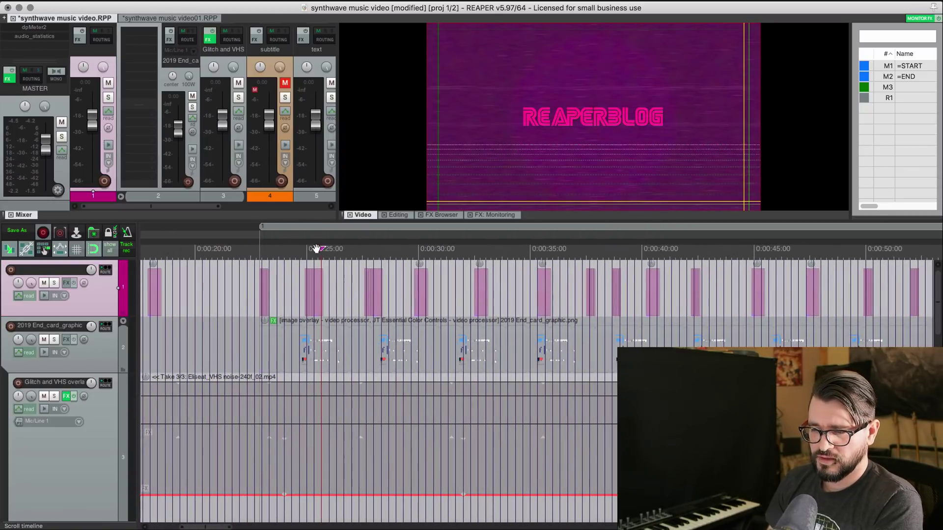
Move playback onto the end card at about 25 seconds.
click(314, 249)
scroll(343, 283, up, 6)
scroll(343, 283, down, 3)
scroll(343, 283, up, 3)
scroll(342, 284, left, 2)
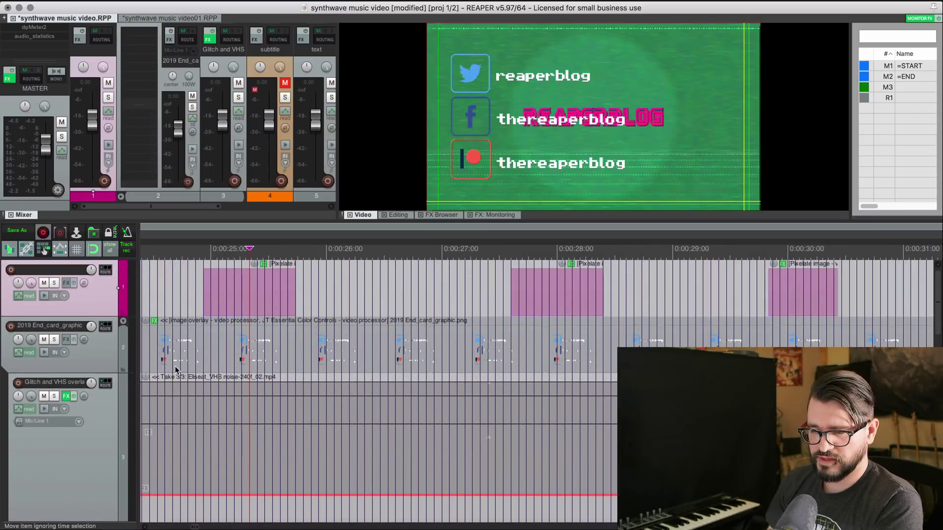
scroll(175, 366, down, 8)
scroll(175, 366, left, 1)
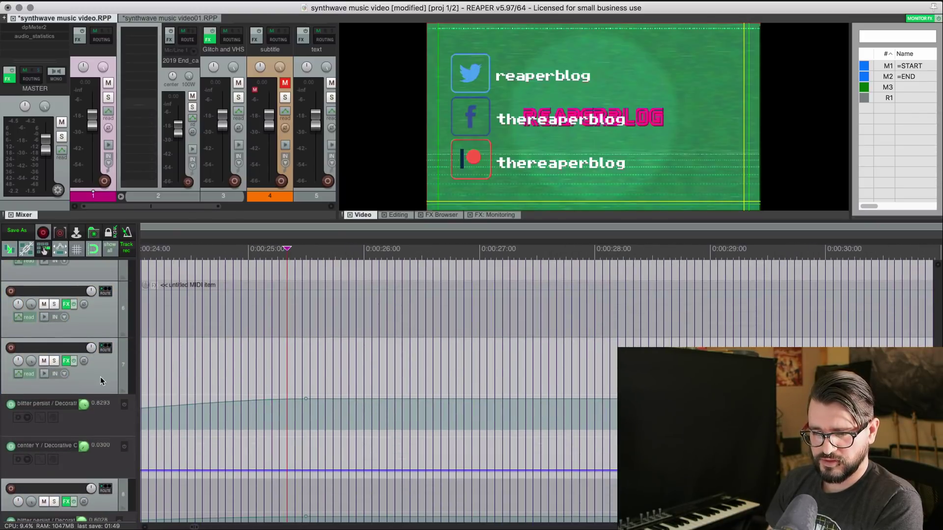
scroll(112, 381, up, 5)
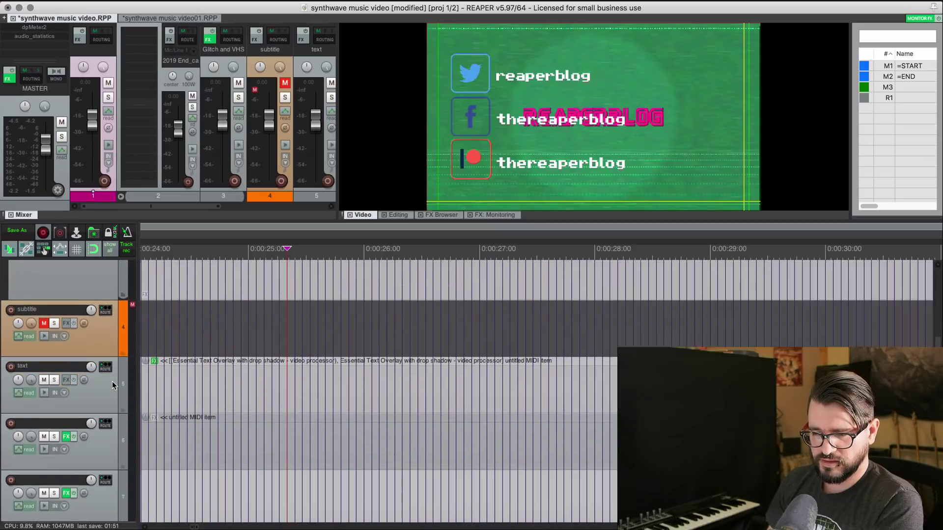
scroll(112, 382, down, 1)
Mute the REAPERBLOG text track and tracks 6, 7 and 8.
click(44, 323)
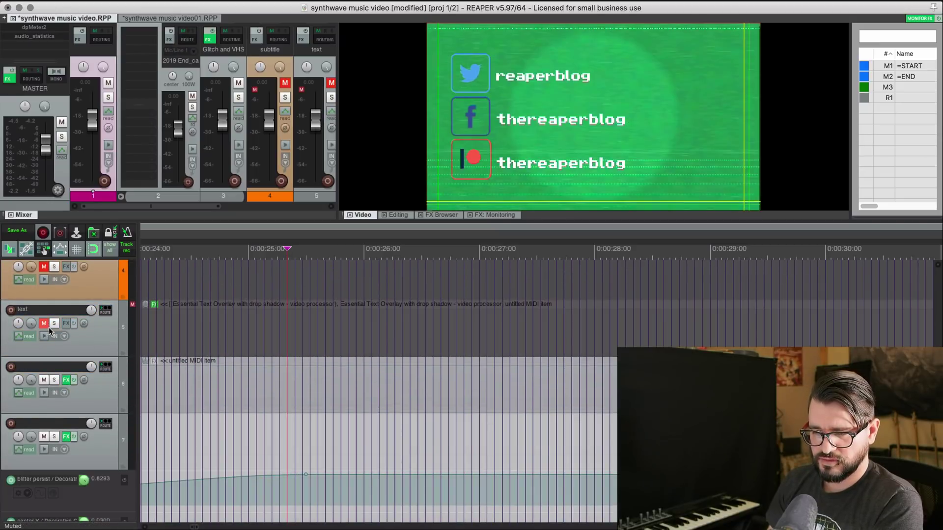
click(42, 383)
click(43, 382)
scroll(191, 388, down, 2)
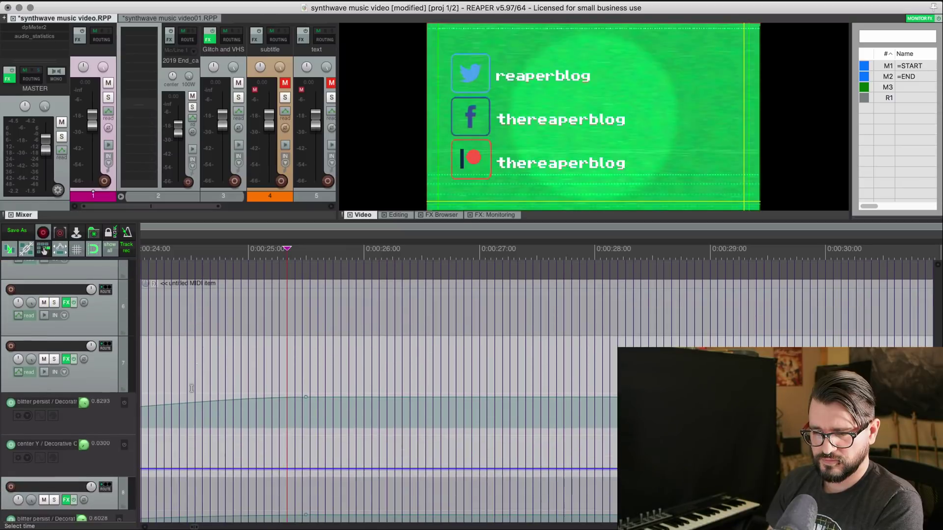
scroll(64, 332, up, 1)
click(44, 333)
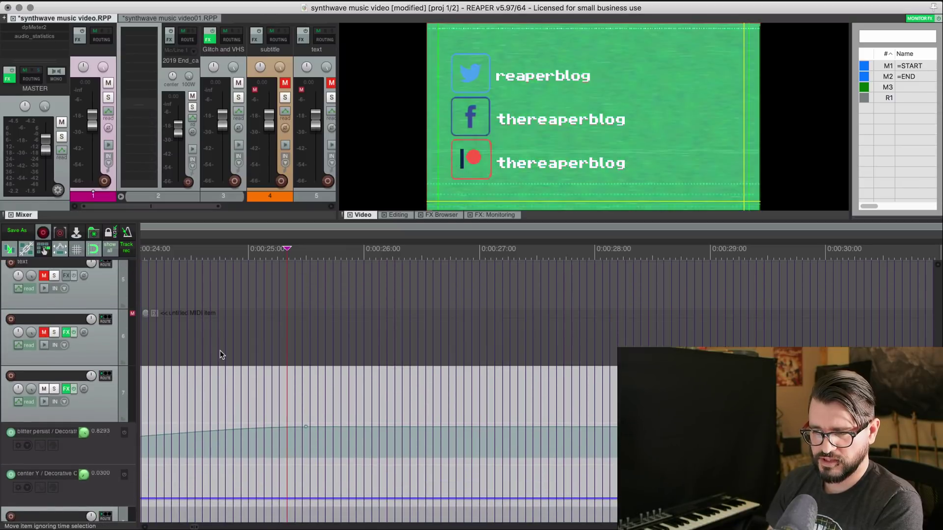
scroll(219, 350, down, 2)
click(45, 316)
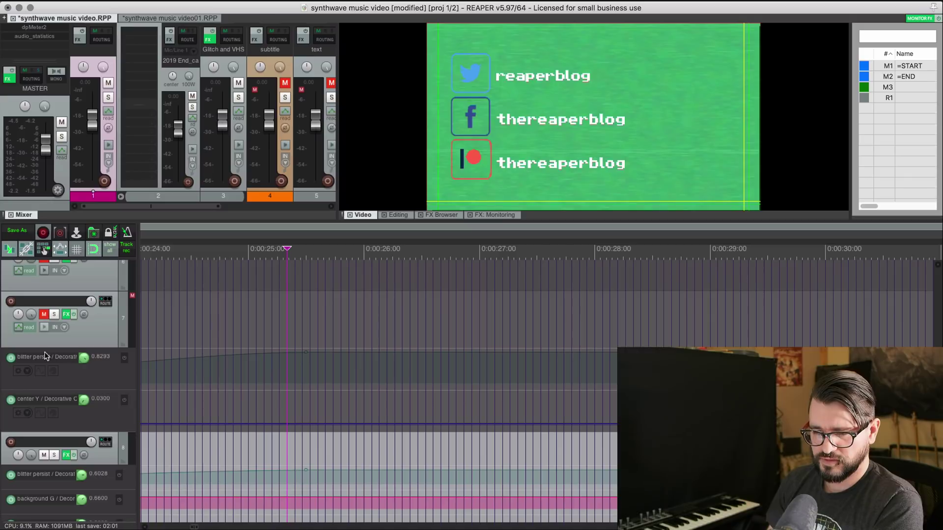
click(44, 457)
Select the 2019 End_card_graphic.png item on the end card track.
scroll(219, 342, up, 5)
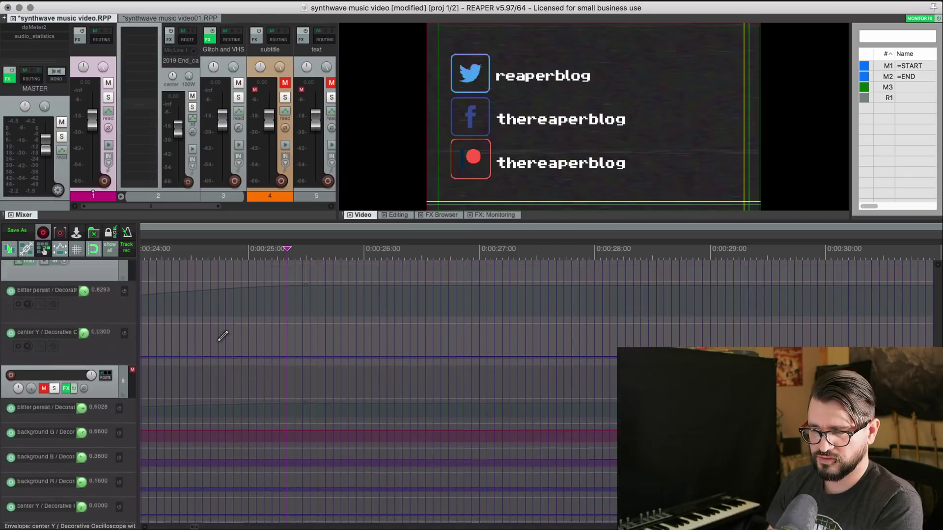
scroll(218, 341, up, 5)
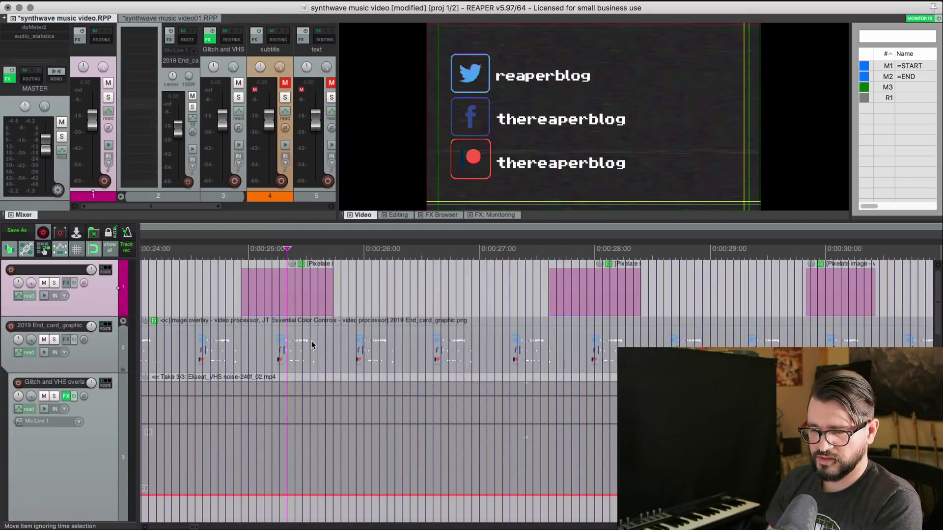
scroll(300, 273, right, 1)
click(265, 351)
scroll(260, 363, up, 8)
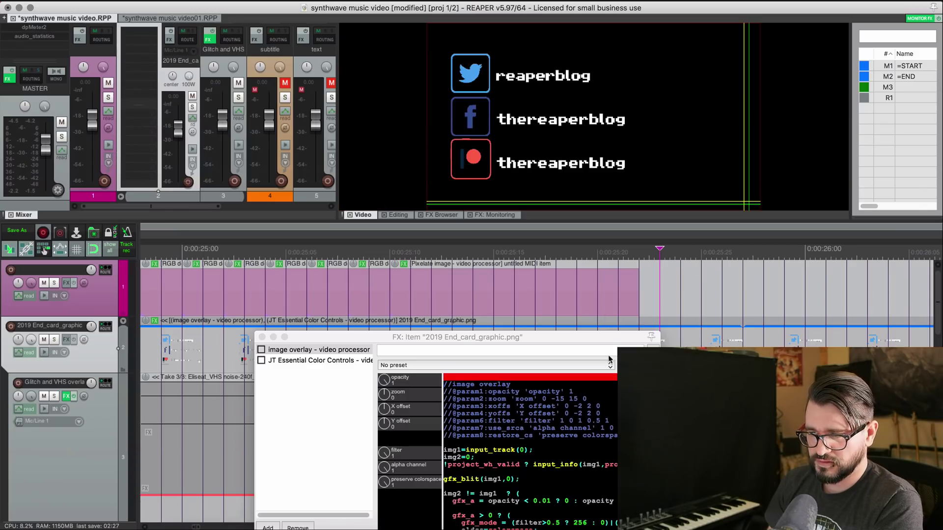
Play back the glitch section from just before 0:00:25 to review the end card.
click(334, 249)
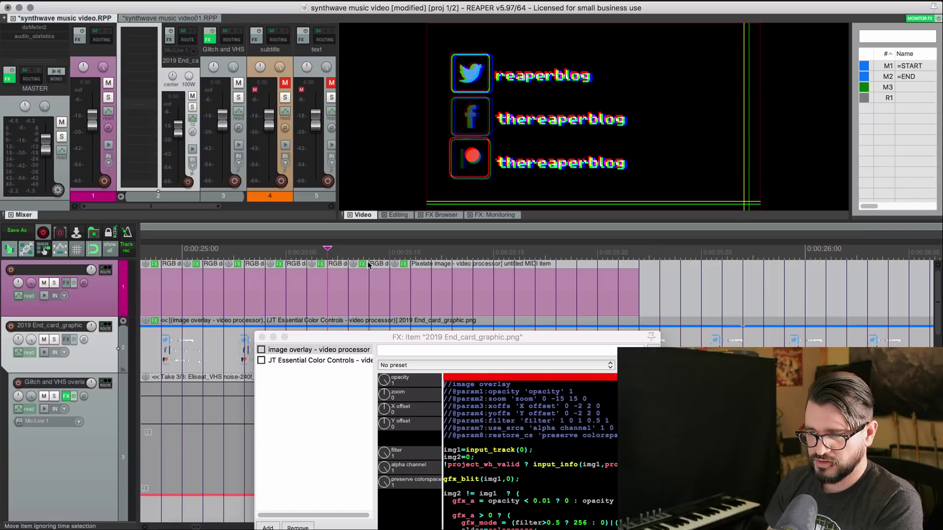
scroll(373, 268, down, 2)
click(314, 254)
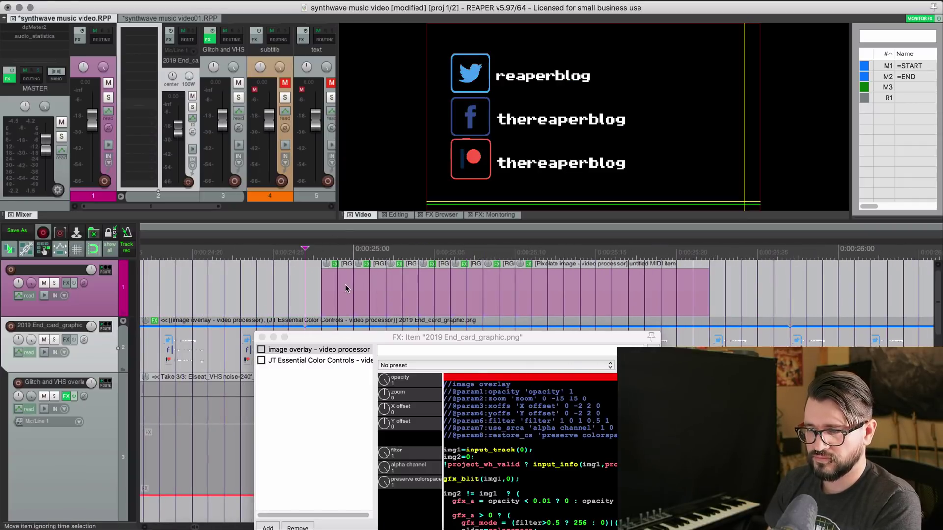
key(space)
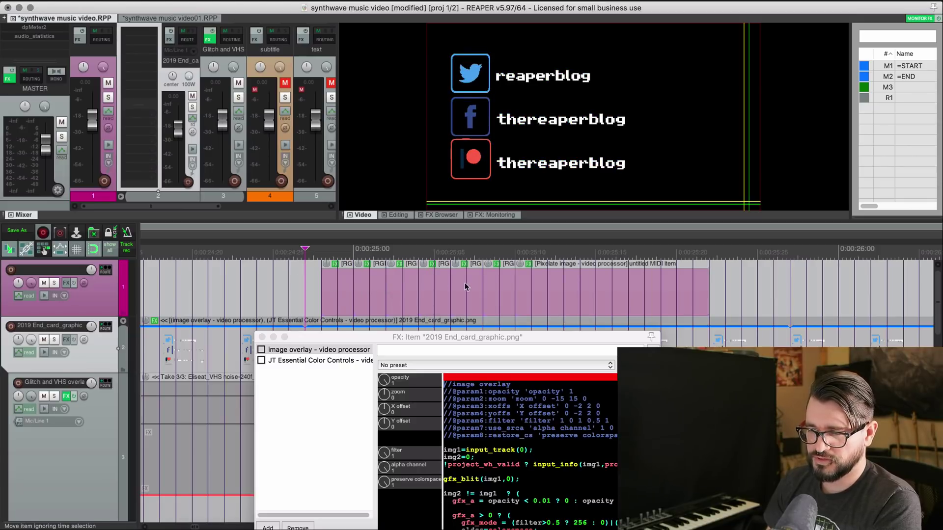
scroll(571, 290, right, 3)
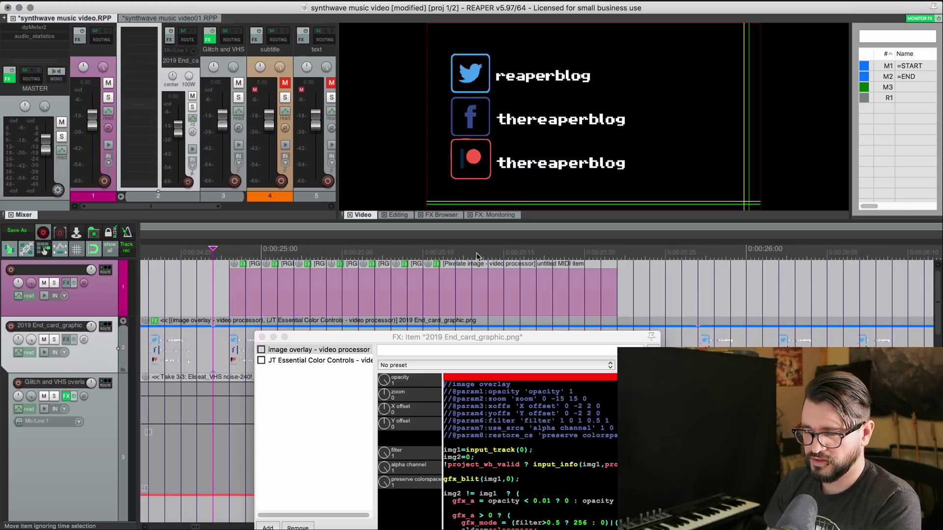
click(215, 252)
Enable the Image overlay and JT Essential Color Controls effects on the end card item.
click(261, 350)
click(261, 360)
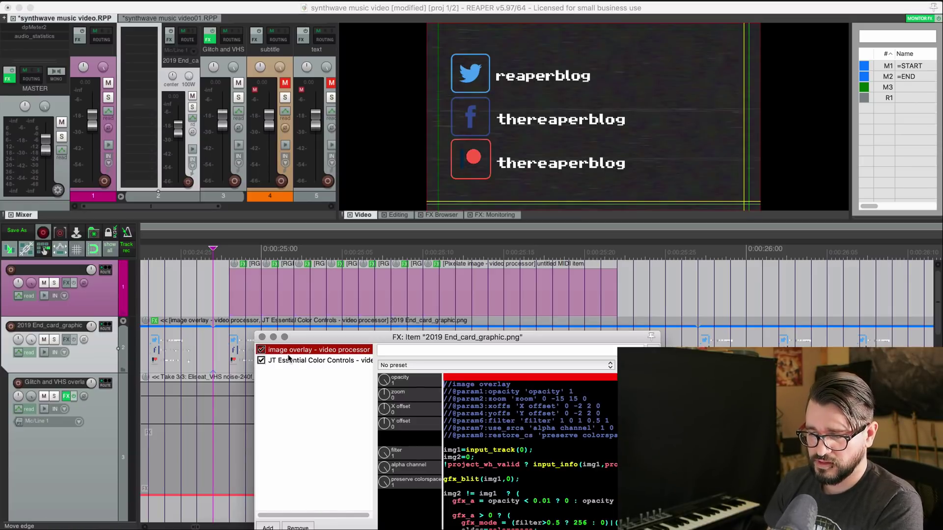
scroll(294, 295, down, 3)
scroll(293, 294, down, 2)
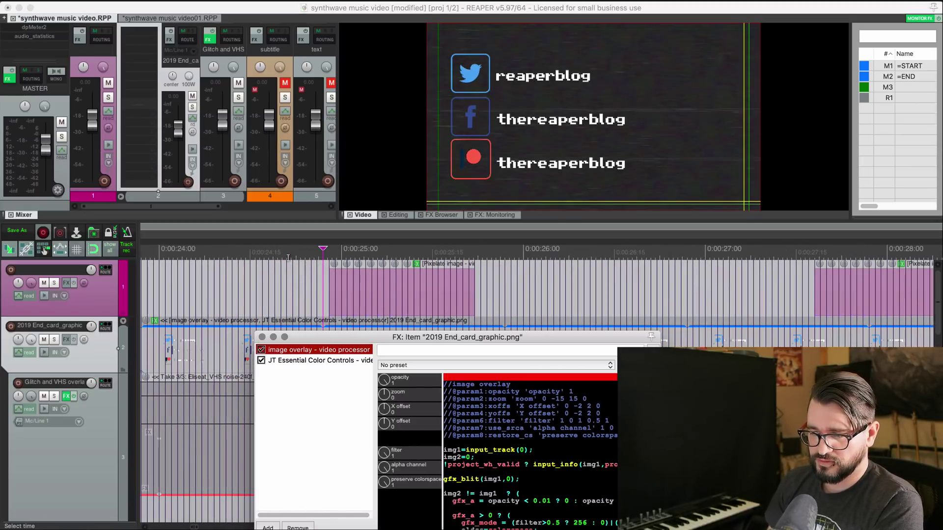
Select the 0:00:24.3–0:00:26.2 range, then place the play cursor around 0:00:23.
drag(231, 254, 571, 257)
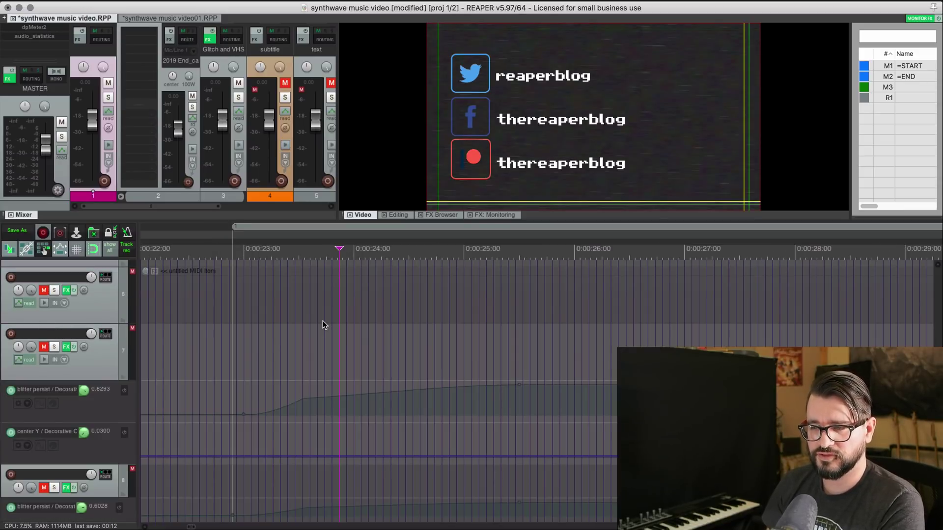
scroll(322, 324, up, 5)
scroll(323, 324, up, 3)
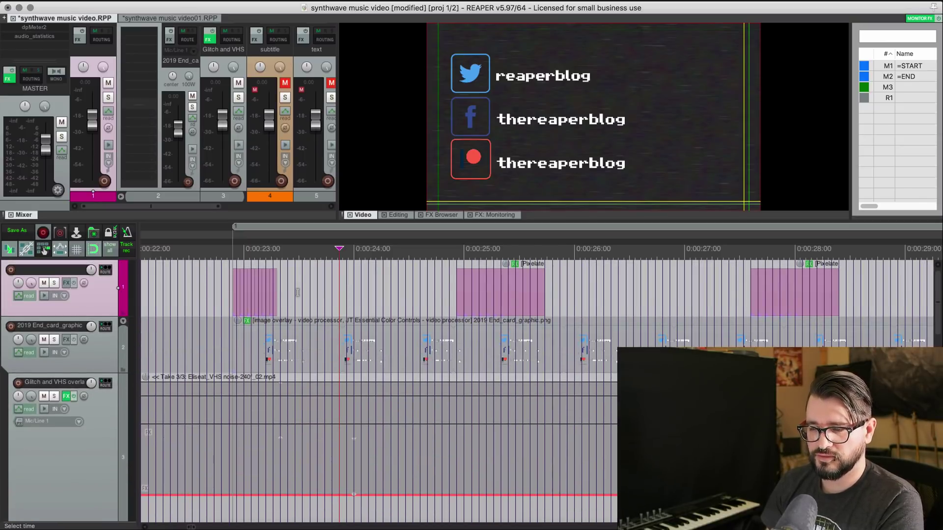
click(267, 261)
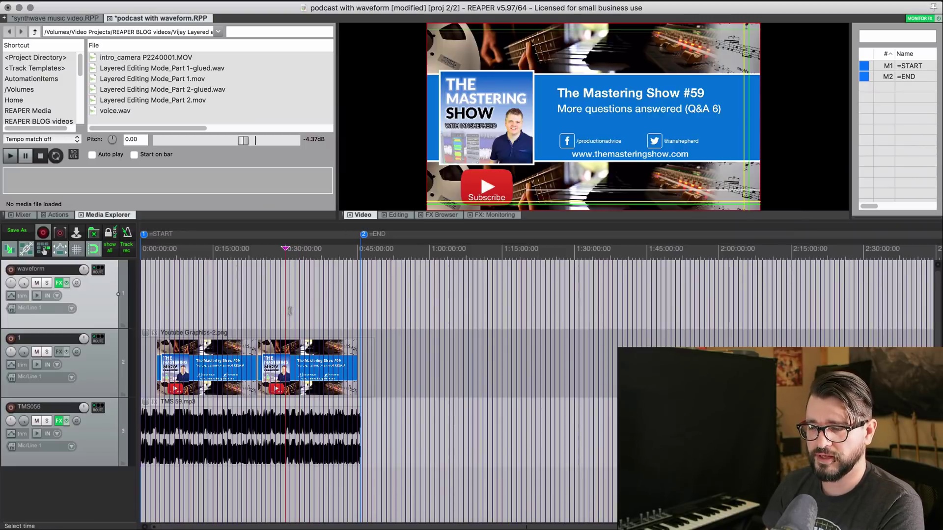
Confirm the project video settings at 1920x1080, 15 fps, with the cursor near 14 minutes.
scroll(290, 310, up, 6)
scroll(269, 310, down, 5)
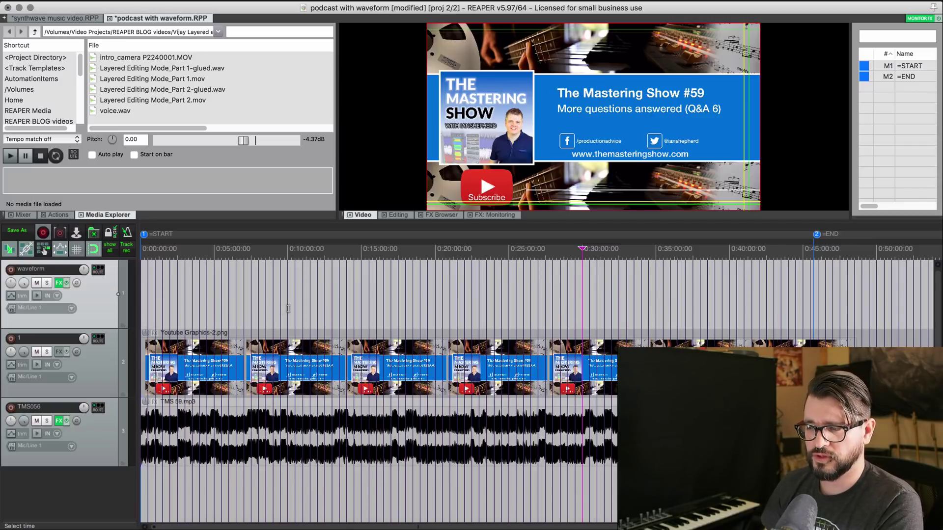
click(348, 309)
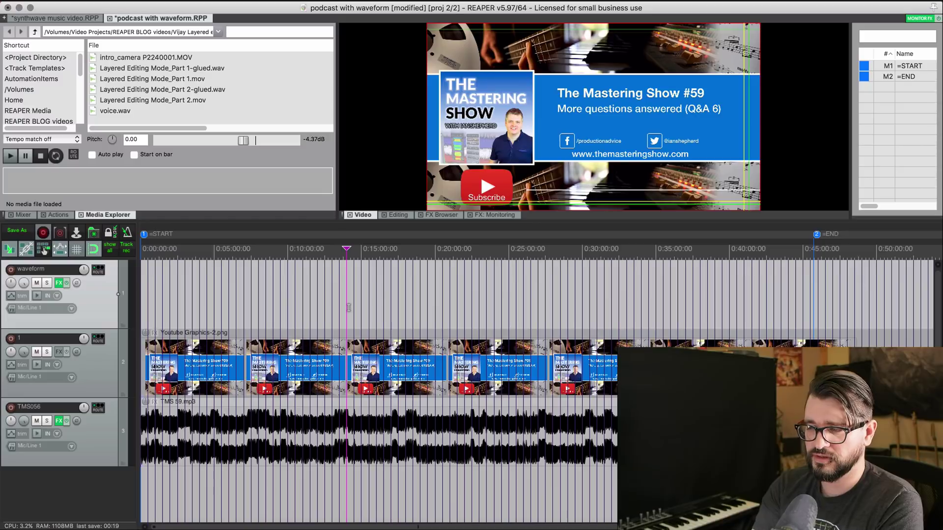
key(alt+Return)
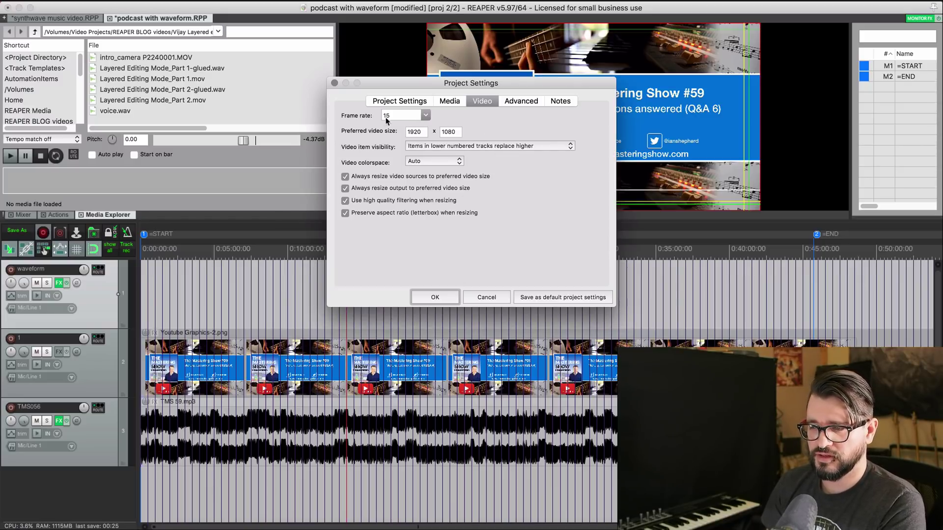
click(448, 298)
Play the podcast to watch the white waveform overlay and adjust the TMS056 track's routing.
click(450, 312)
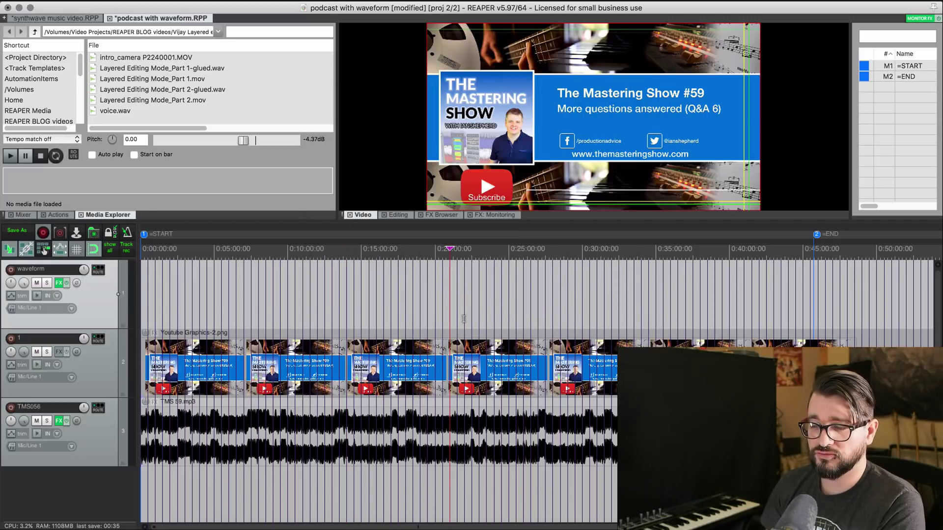
key(space)
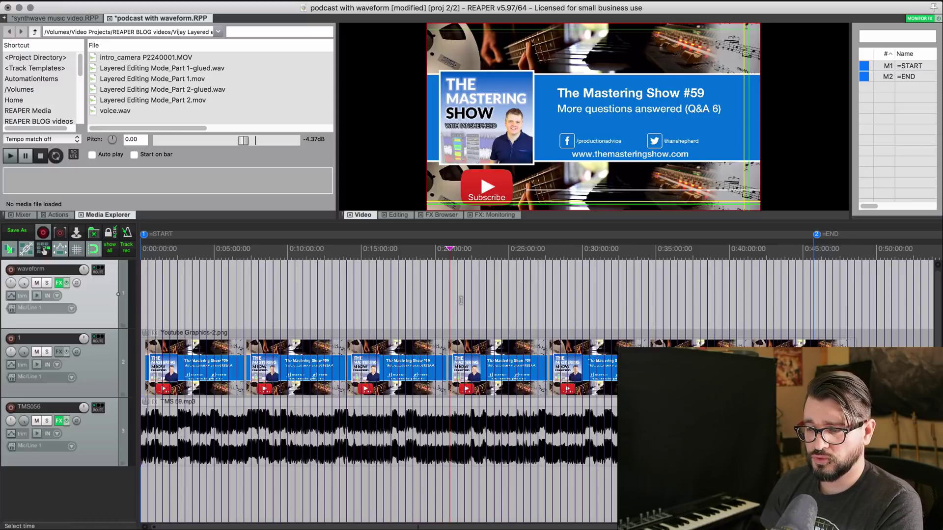
click(104, 418)
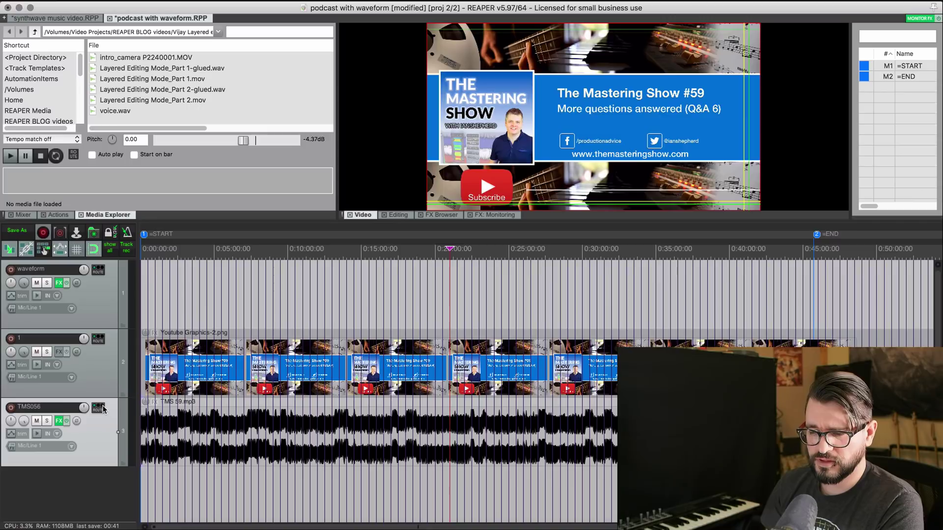
click(101, 410)
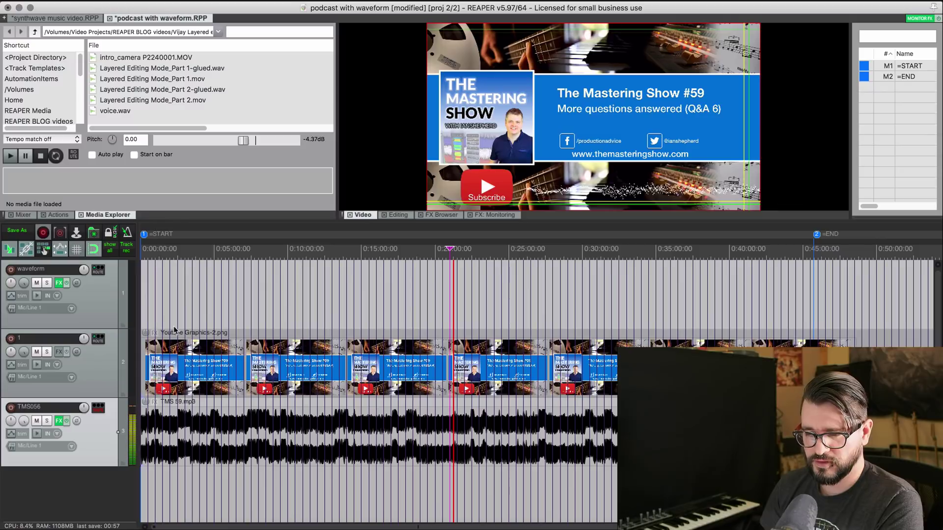
click(273, 309)
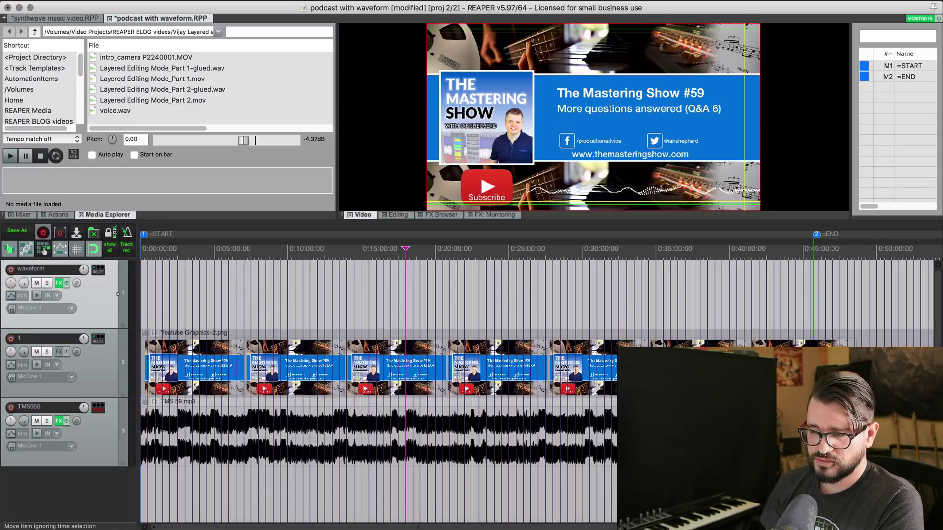
In the waveform track's FX chain, switch off the JT: lighten/screen overlay effect.
click(59, 283)
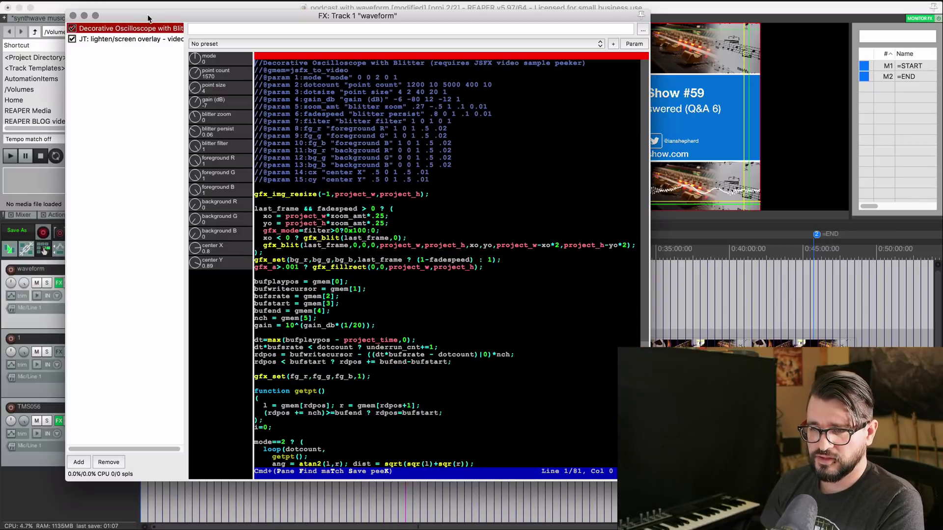
drag(148, 18, 143, 71)
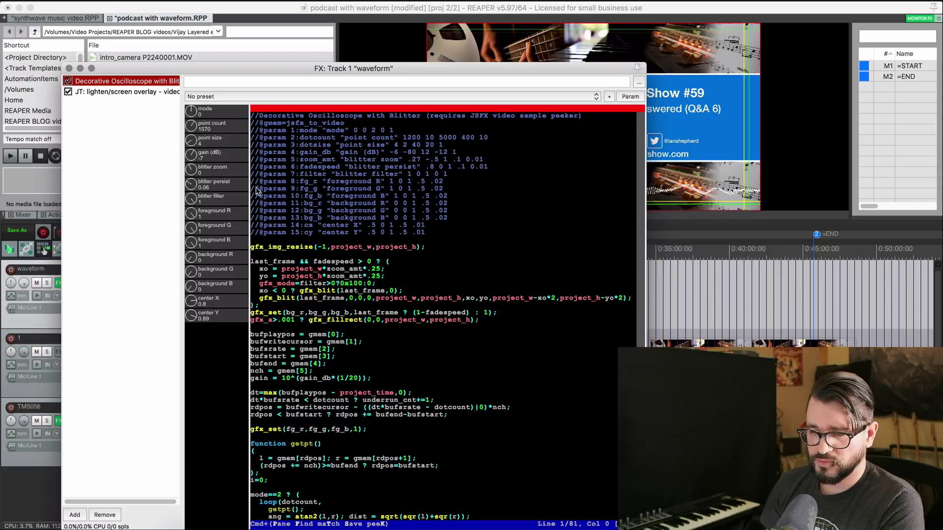
drag(252, 68, 392, 250)
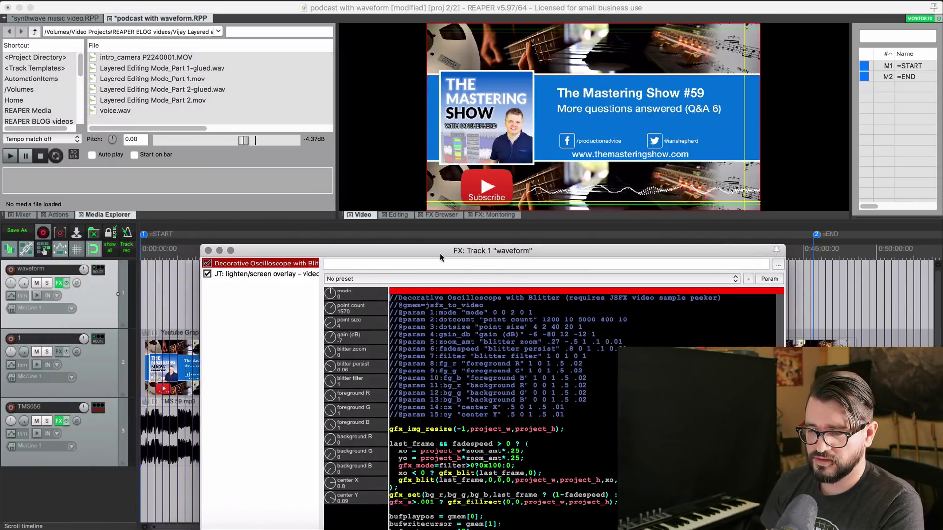
drag(413, 252, 382, 173)
click(209, 196)
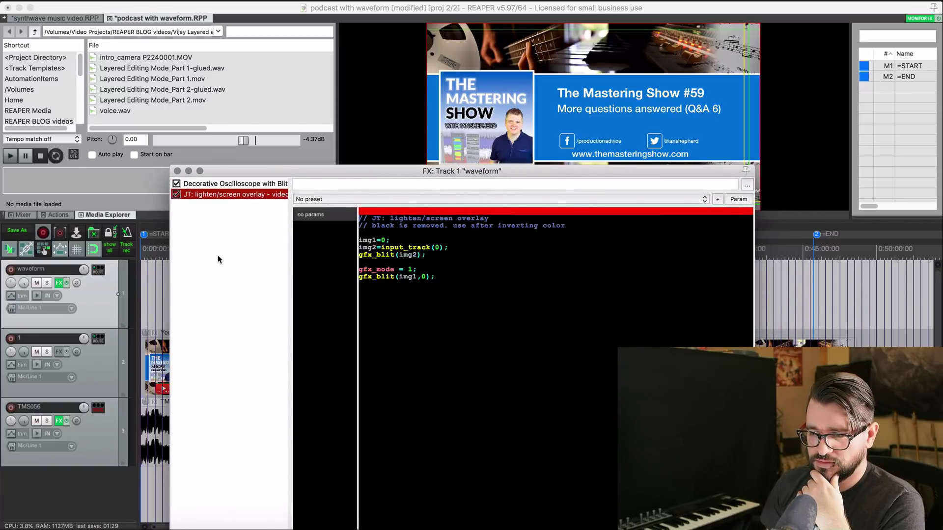
click(176, 195)
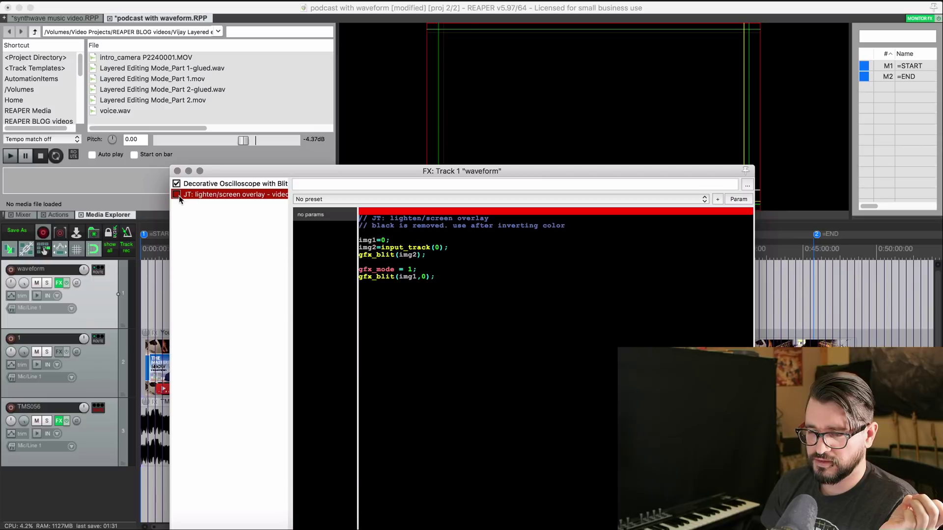